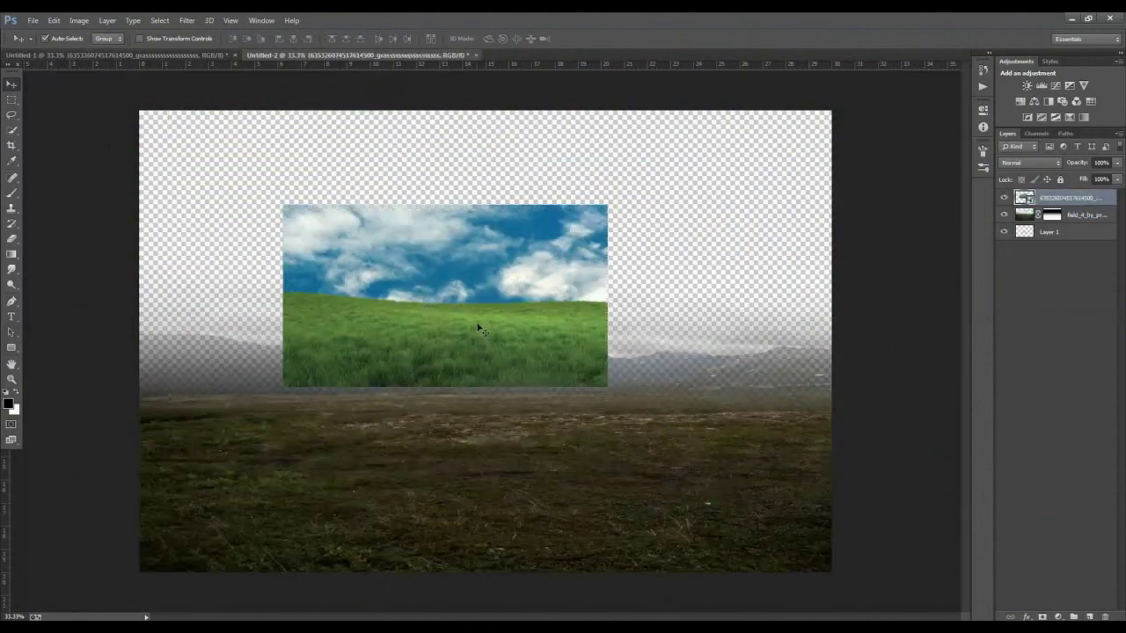
Scale the grass-and-sky photo to nearly fill the canvas and lower it over the dirt strip.
{"action": "left_click_drag", "start_coordinate": [465, 319], "coordinate": [519, 364]}
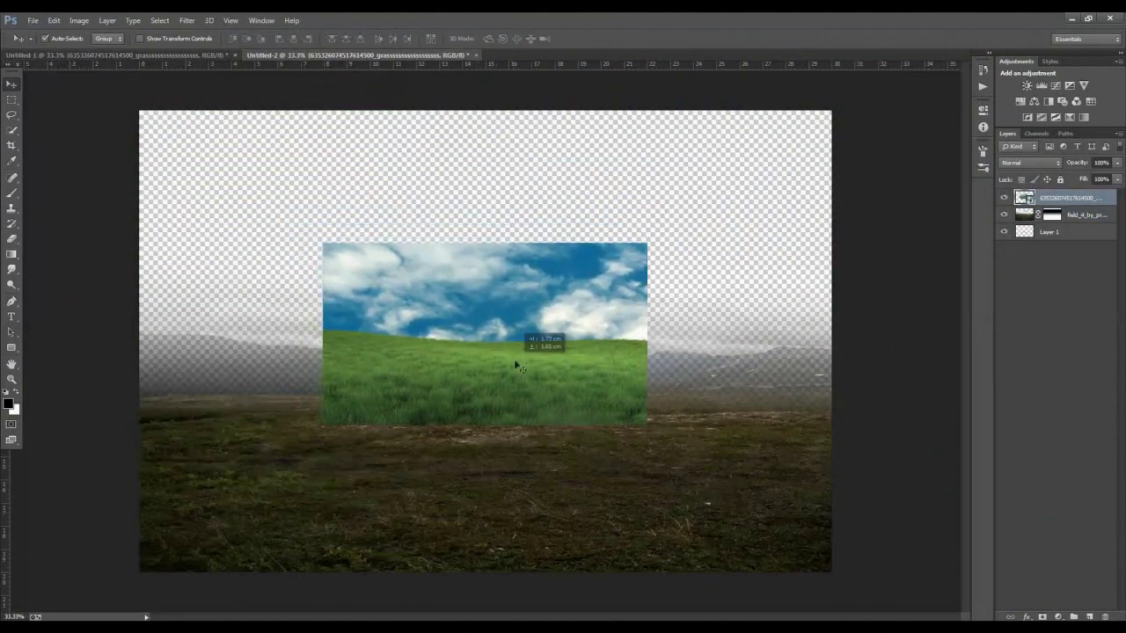
{"action": "key", "text": "ctrl+t"}
{"action": "left_click_drag", "start_coordinate": [648, 425], "coordinate": [809, 582]}
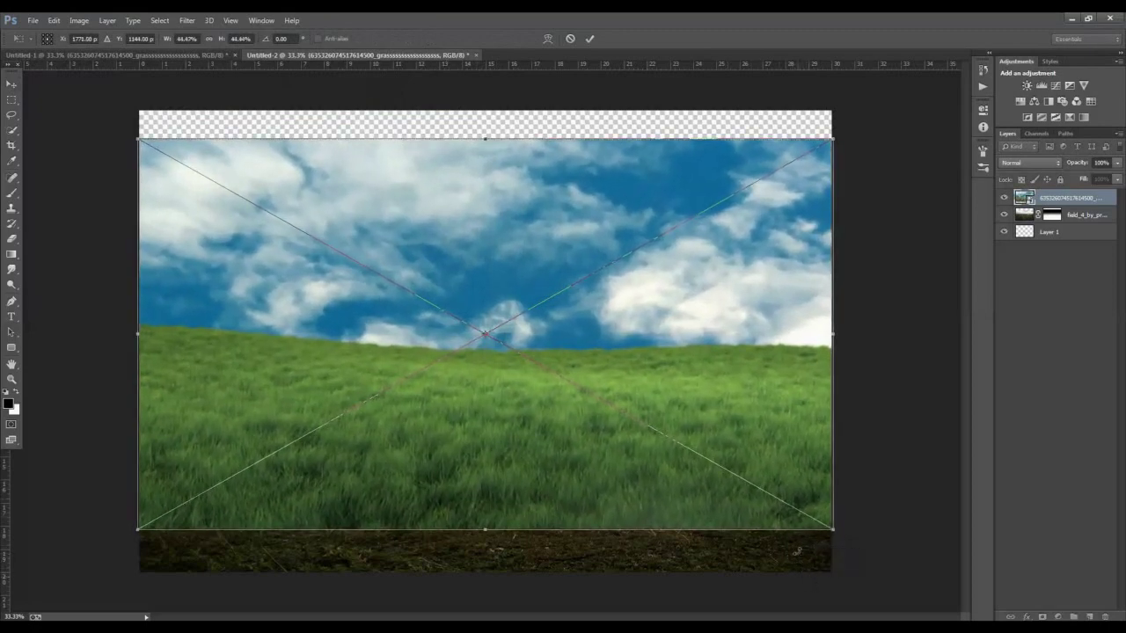
{"action": "key", "text": "Return"}
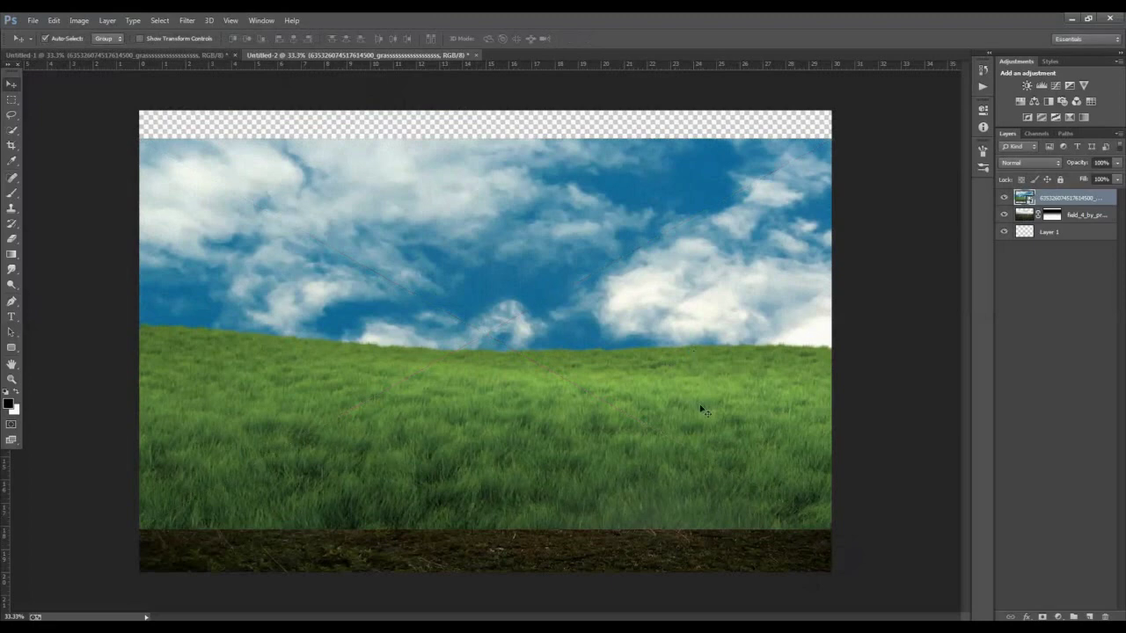
{"action": "left_click_drag", "start_coordinate": [691, 369], "coordinate": [693, 426]}
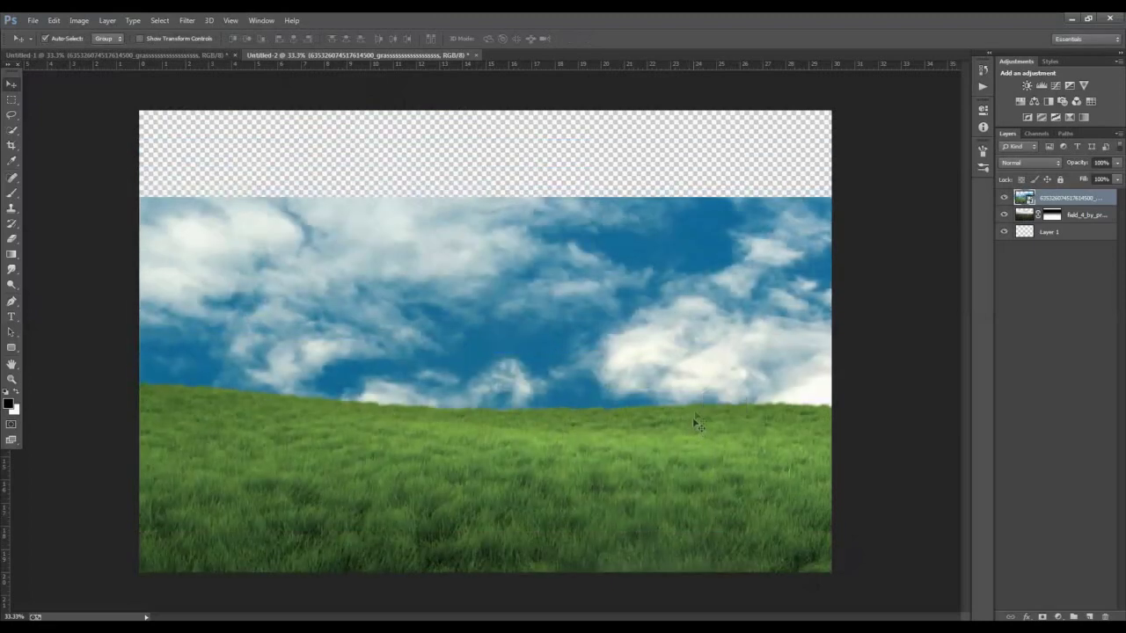
{"action": "right_click", "coordinate": [1052, 194]}
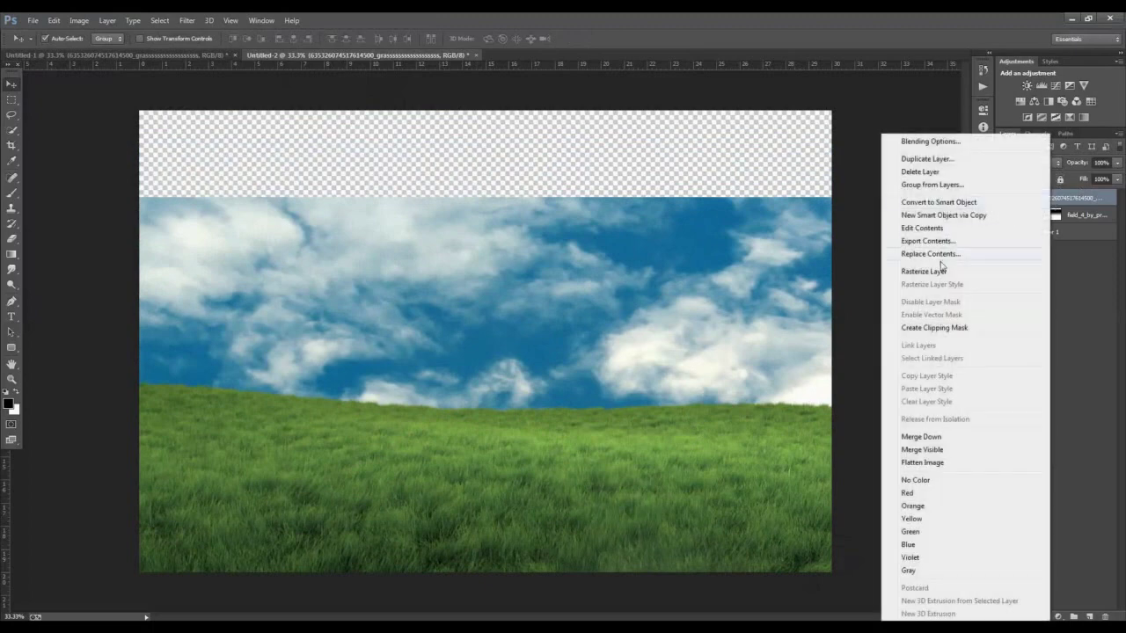
Rasterize the grass layer and fade out its blue sky with a gradient layer mask.
{"action": "left_click", "coordinate": [943, 269]}
{"action": "left_click", "coordinate": [1042, 616]}
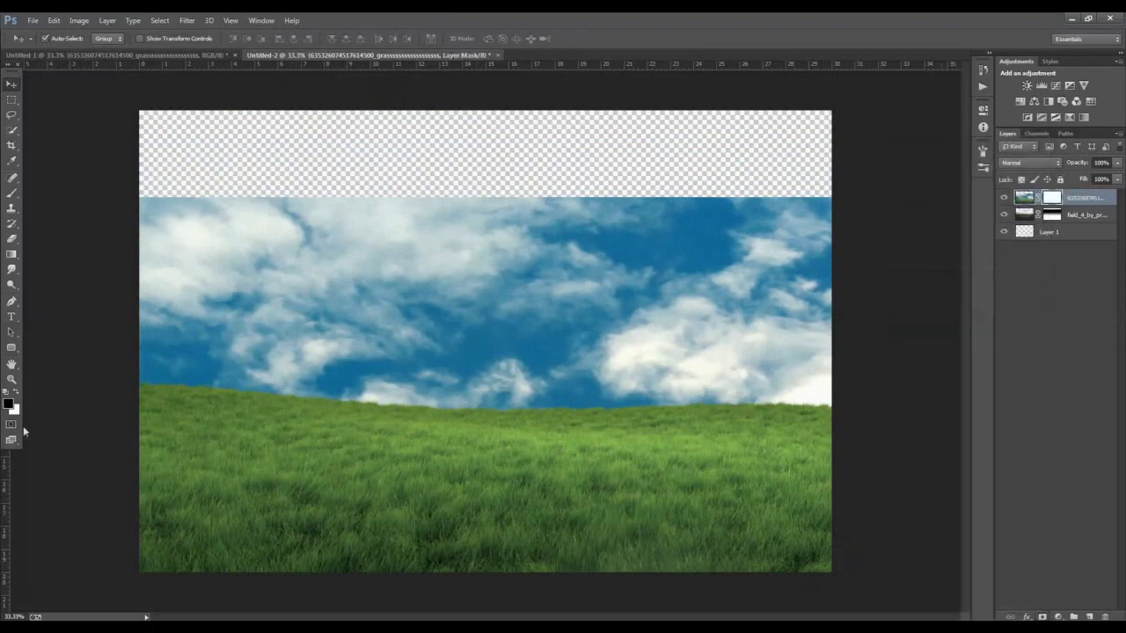
{"action": "left_click", "coordinate": [11, 254]}
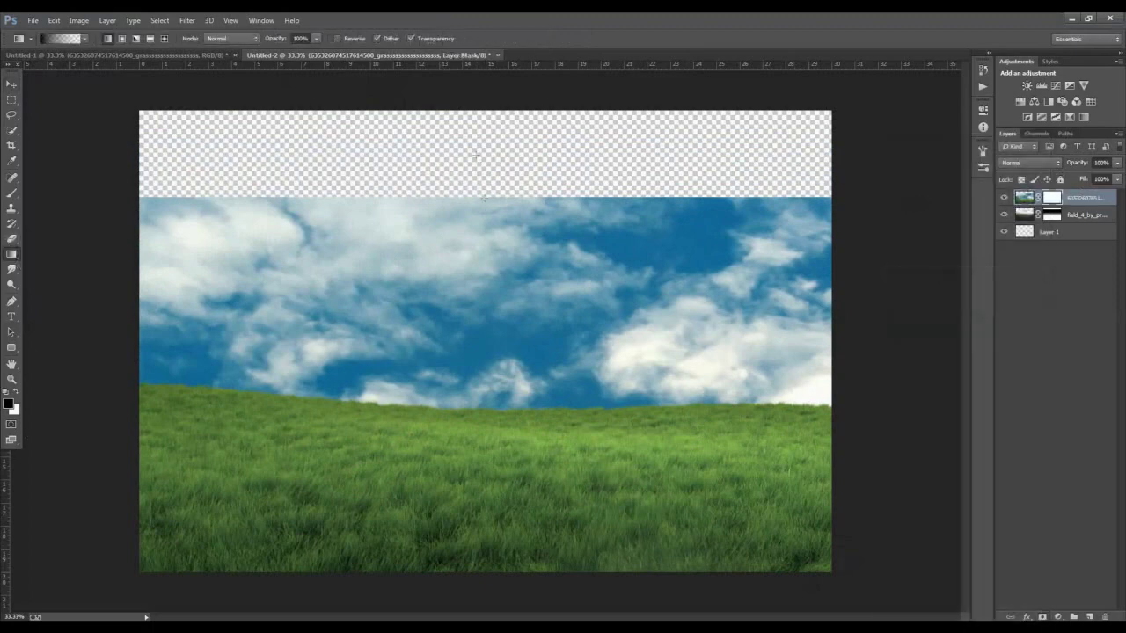
{"action": "left_click_drag", "start_coordinate": [476, 155], "coordinate": [489, 488]}
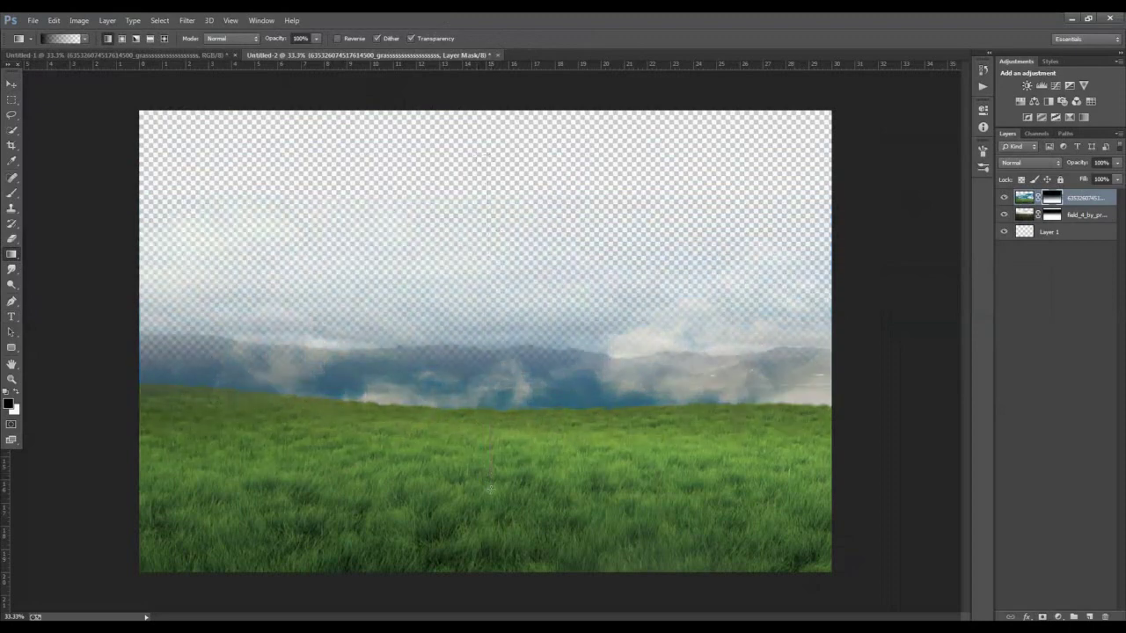
Bring the storm-cloud image into the composite beneath the field layers.
{"action": "left_click", "coordinate": [11, 84]}
{"action": "mouse_move", "coordinate": [264, 220]}
{"action": "left_mouse_down"}
{"action": "mouse_move", "coordinate": [646, 469]}
{"action": "mouse_move", "coordinate": [735, 197]}
{"action": "left_mouse_up"}
{"action": "left_click_drag", "start_coordinate": [1064, 201], "coordinate": [1064, 240]}
Enlarge the storm-cloud layer to span the whole sky and shift it right to the canvas edge.
{"action": "key", "text": "ctrl+t"}
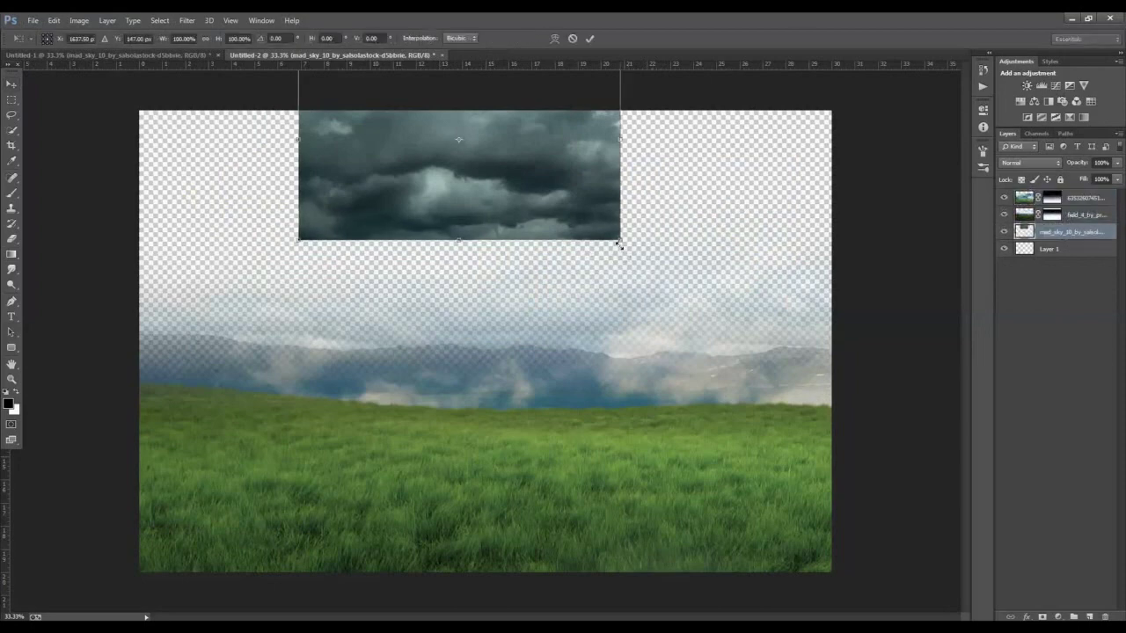
{"action": "mouse_move", "coordinate": [620, 246]}
{"action": "left_mouse_down"}
{"action": "mouse_move", "coordinate": [704, 352]}
{"action": "mouse_move", "coordinate": [819, 423]}
{"action": "left_mouse_up"}
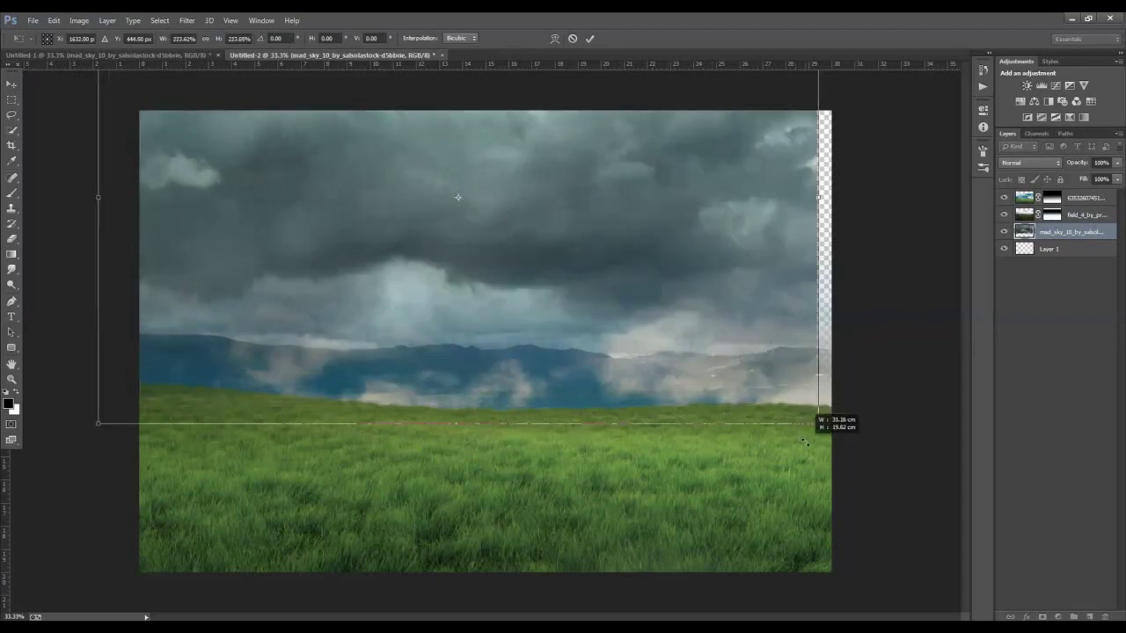
{"action": "left_click_drag", "start_coordinate": [776, 373], "coordinate": [779, 374]}
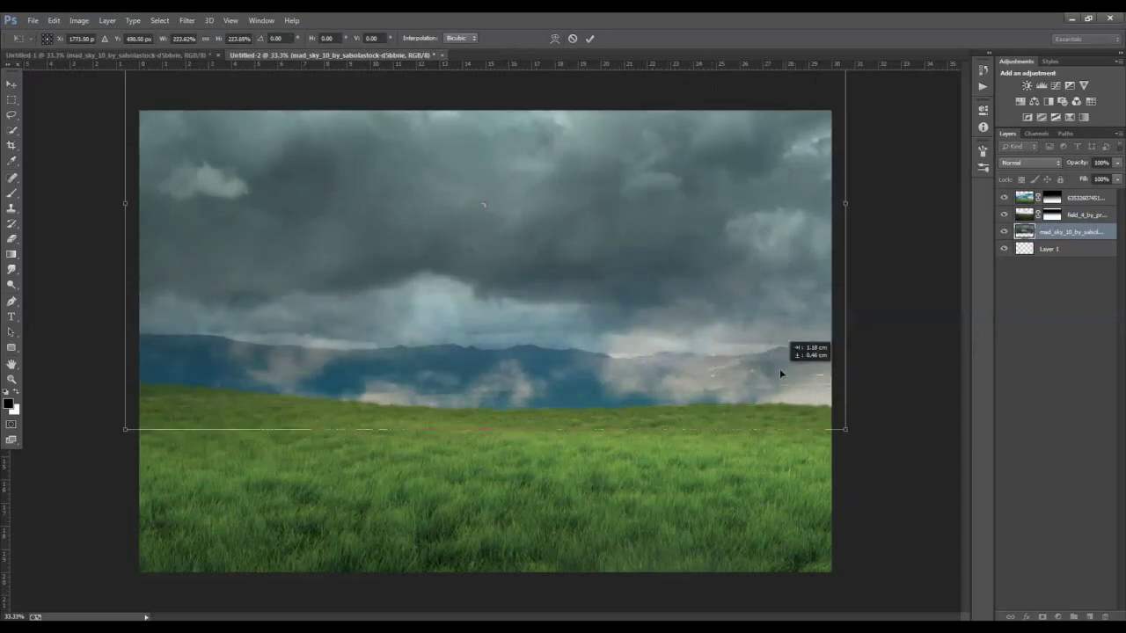
{"action": "key", "text": "Return"}
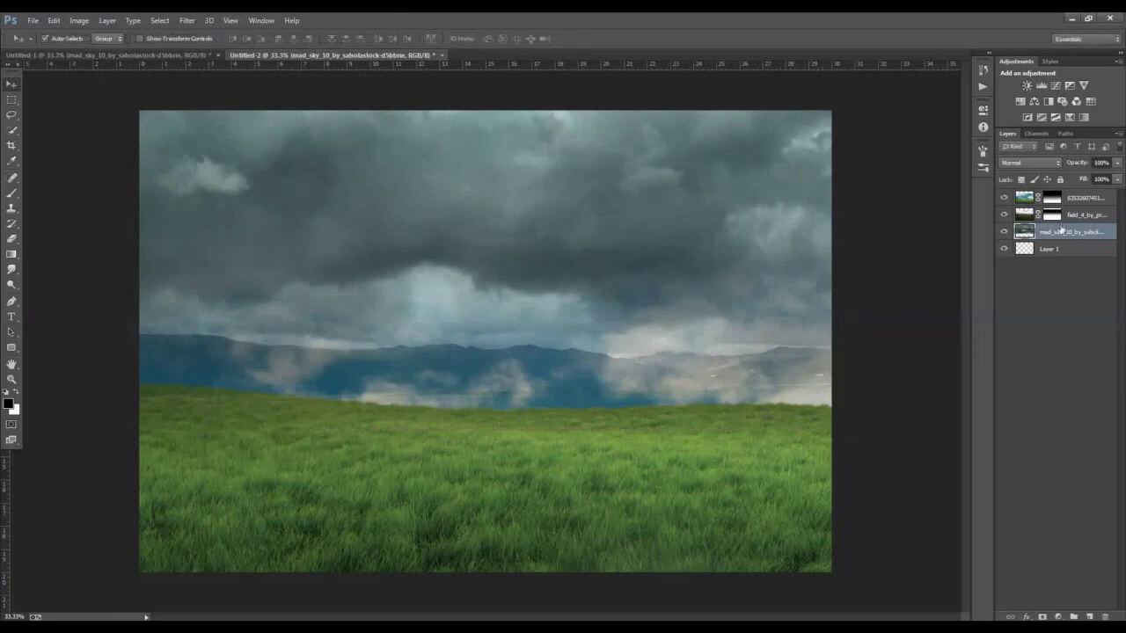
{"action": "key", "text": "alt+period"}
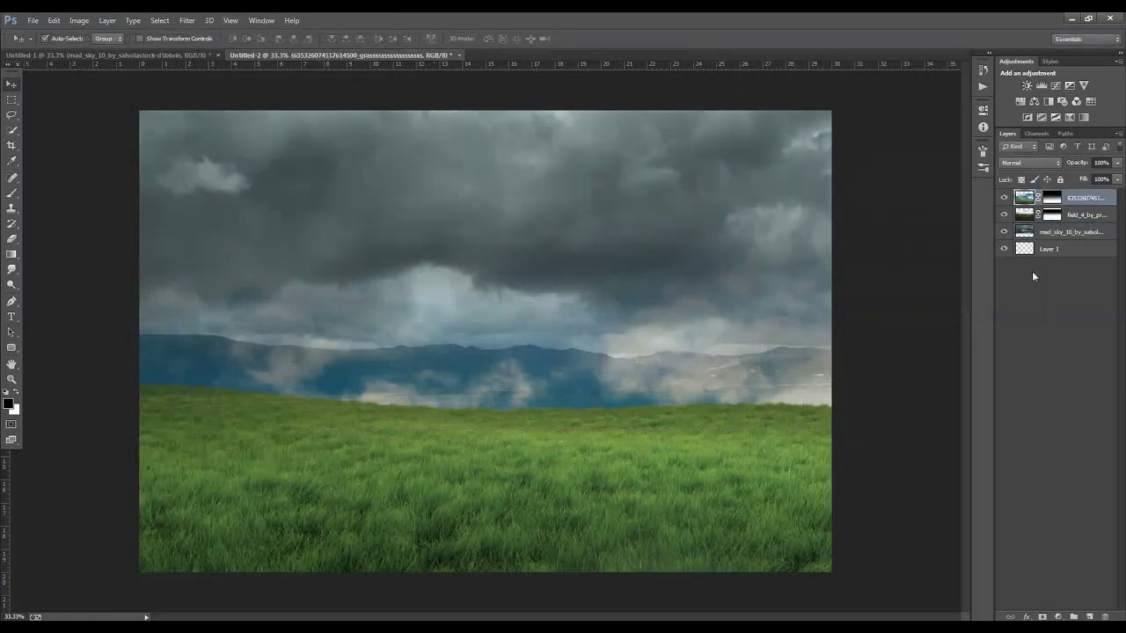
Lower the grass layer's saturation and lightness with Hue/Saturation.
{"action": "key", "text": "ctrl+u"}
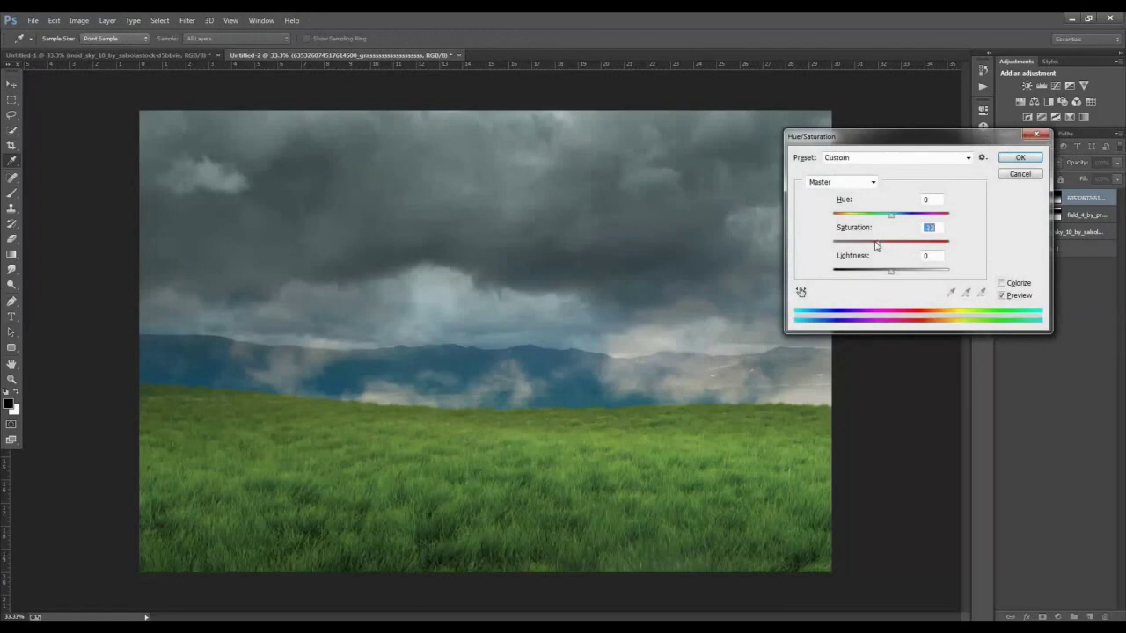
{"action": "left_click_drag", "start_coordinate": [860, 243], "coordinate": [857, 244]}
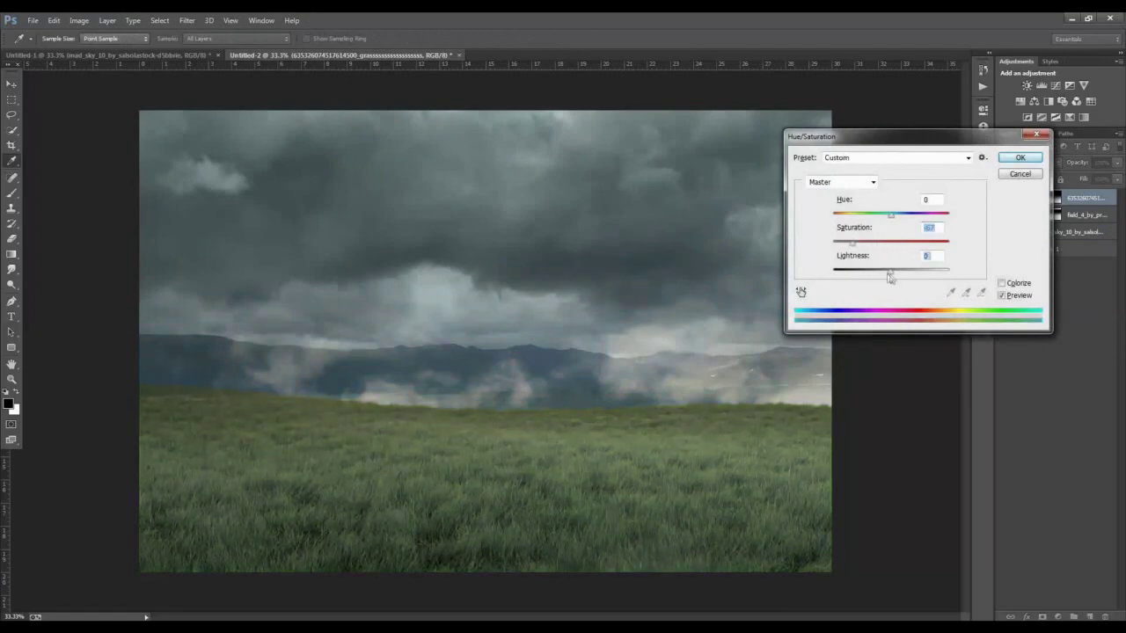
{"action": "left_click_drag", "start_coordinate": [890, 277], "coordinate": [882, 276]}
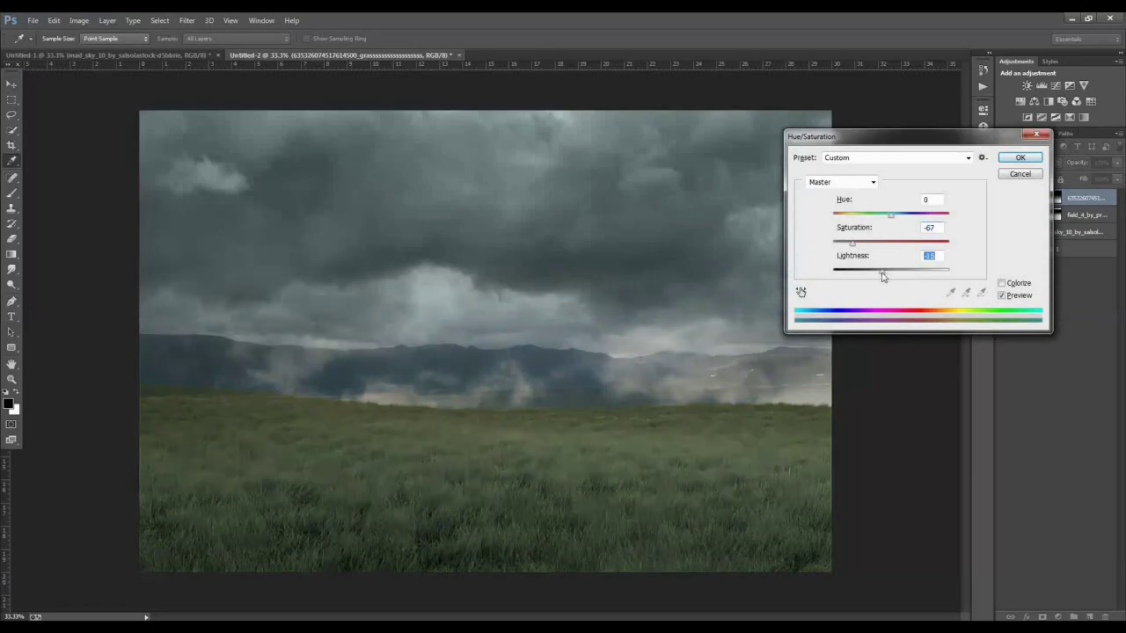
{"action": "left_click", "coordinate": [1020, 158]}
Lower the grass's brightness and raise its contrast with Brightness/Contrast.
{"action": "left_click", "coordinate": [75, 21]}
{"action": "mouse_move", "coordinate": [96, 50]}
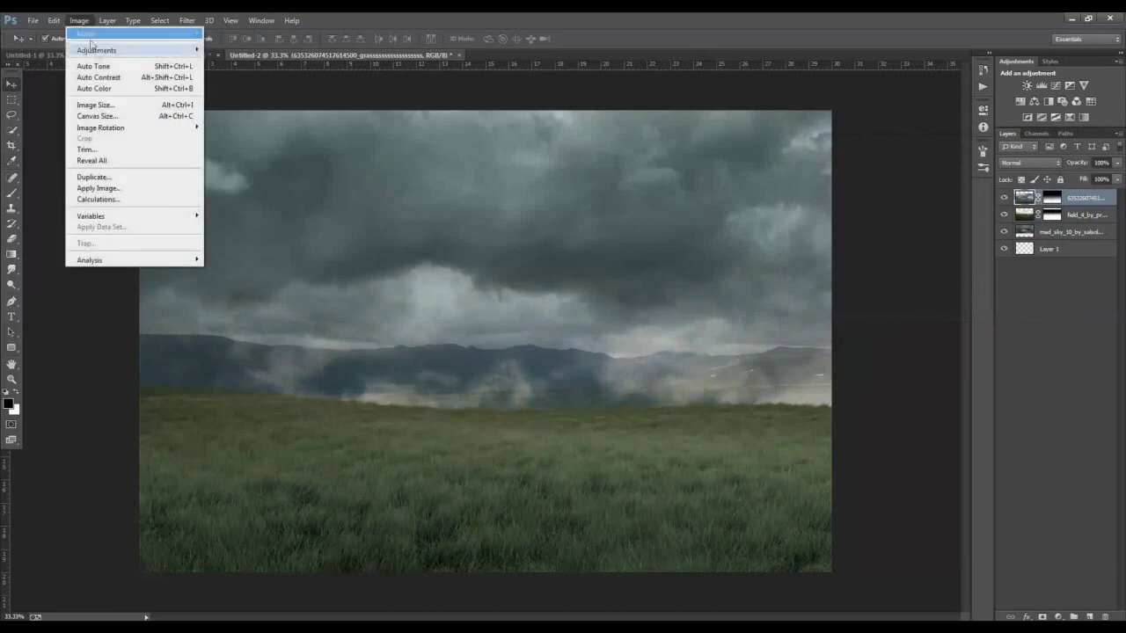
{"action": "left_click", "coordinate": [256, 50]}
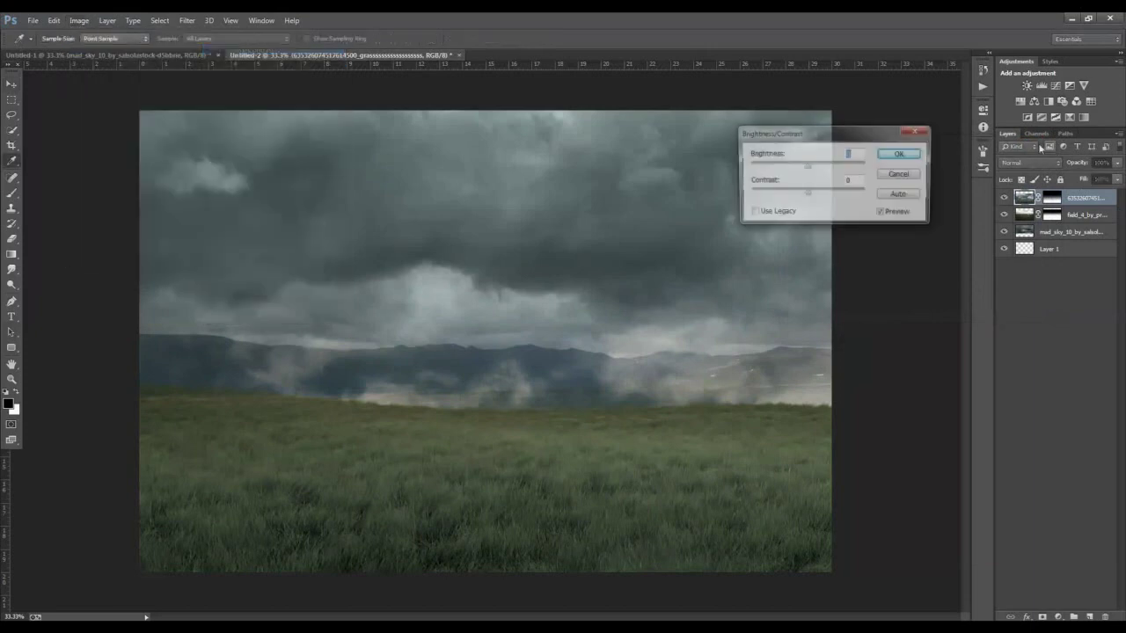
{"action": "left_click_drag", "start_coordinate": [803, 170], "coordinate": [799, 170]}
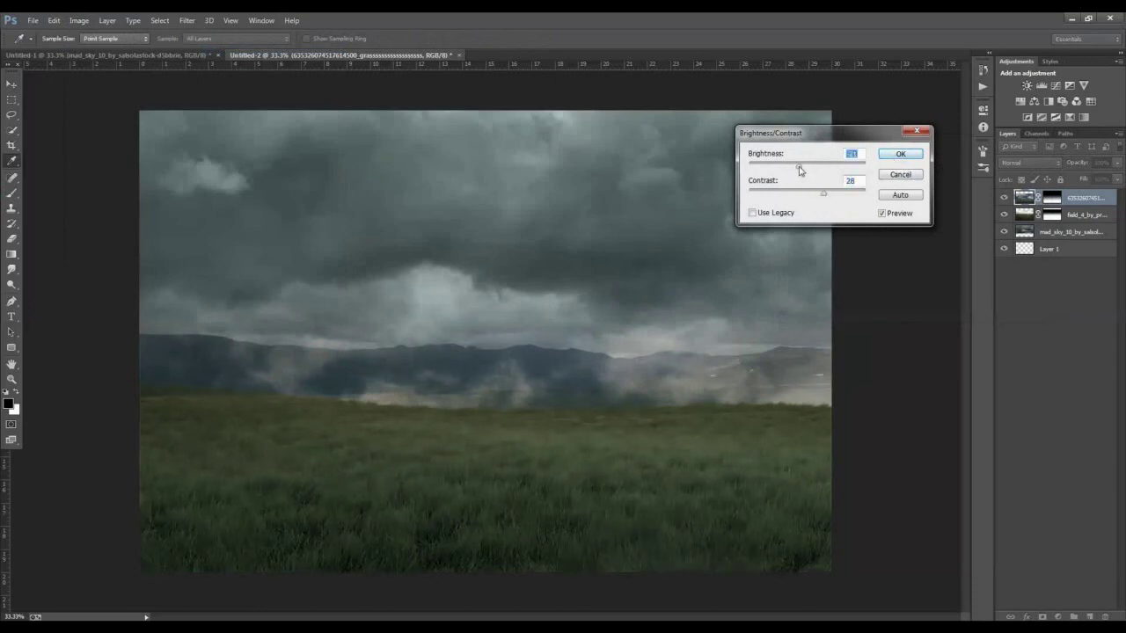
{"action": "left_click", "coordinate": [903, 157]}
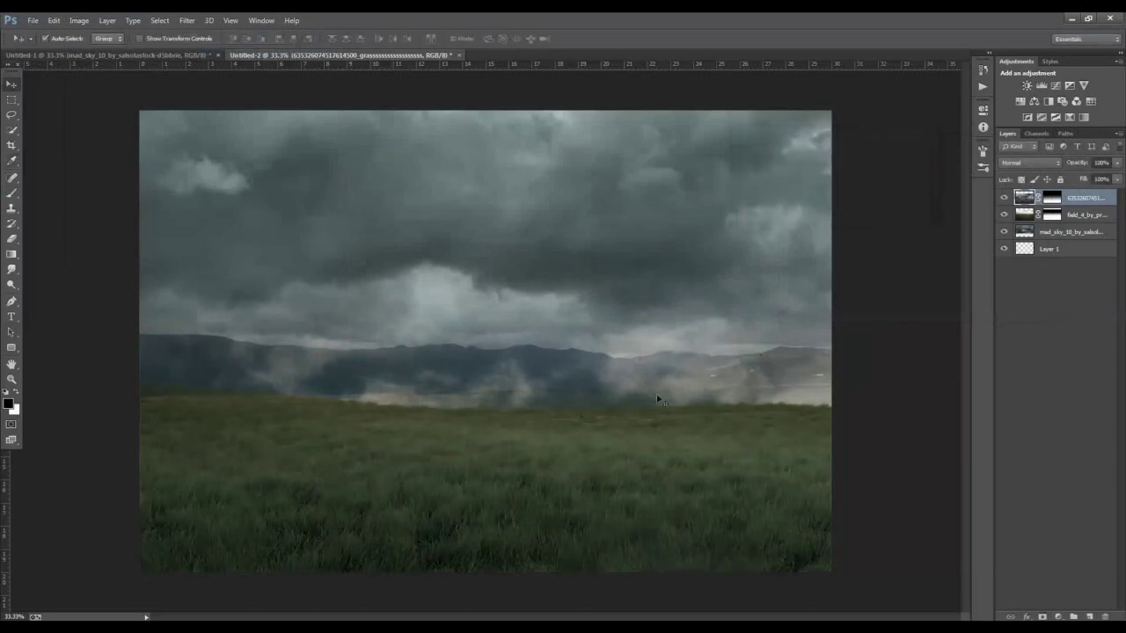
{"action": "left_click", "coordinate": [167, 55]}
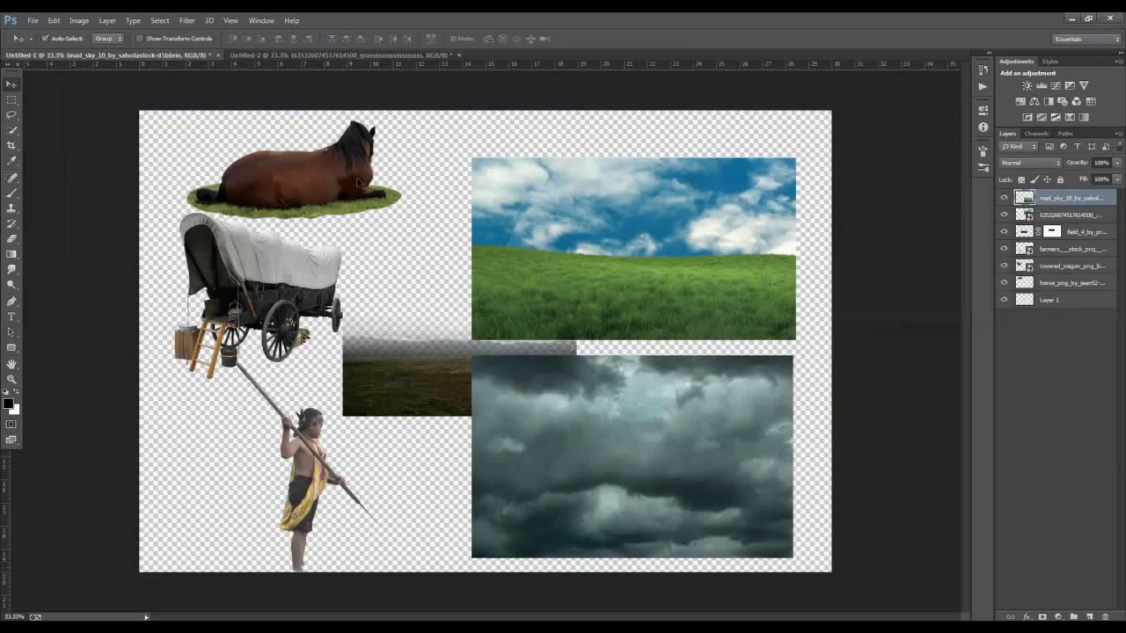
Bring the covered wagon into the composite, enlarge it slightly and tilt it onto the field.
{"action": "mouse_move", "coordinate": [290, 312]}
{"action": "left_mouse_down"}
{"action": "mouse_move", "coordinate": [373, 154]}
{"action": "mouse_move", "coordinate": [388, 285]}
{"action": "left_mouse_up"}
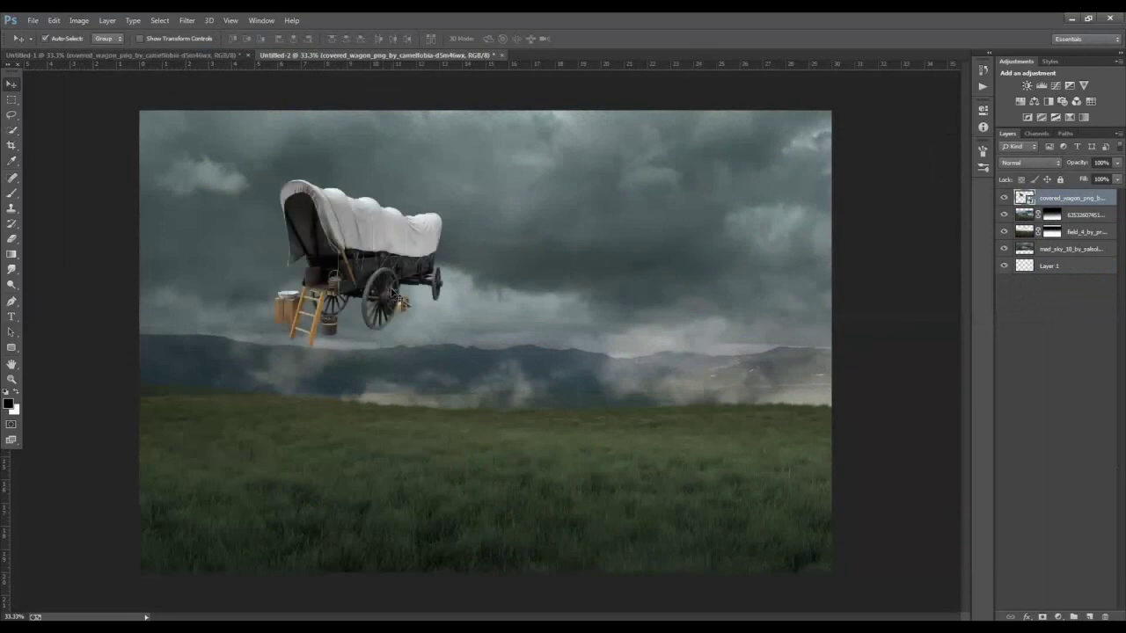
{"action": "key", "text": "ctrl+t"}
{"action": "left_click_drag", "start_coordinate": [448, 349], "coordinate": [438, 317]}
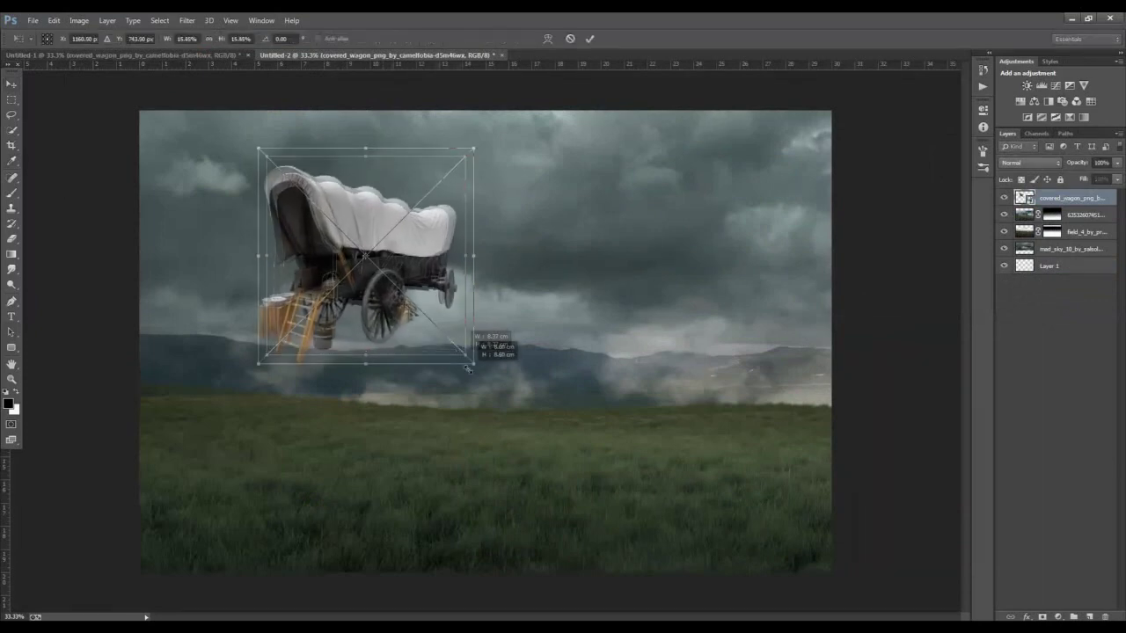
{"action": "left_click_drag", "start_coordinate": [411, 359], "coordinate": [361, 448]}
{"action": "left_click_drag", "start_coordinate": [457, 370], "coordinate": [485, 382]}
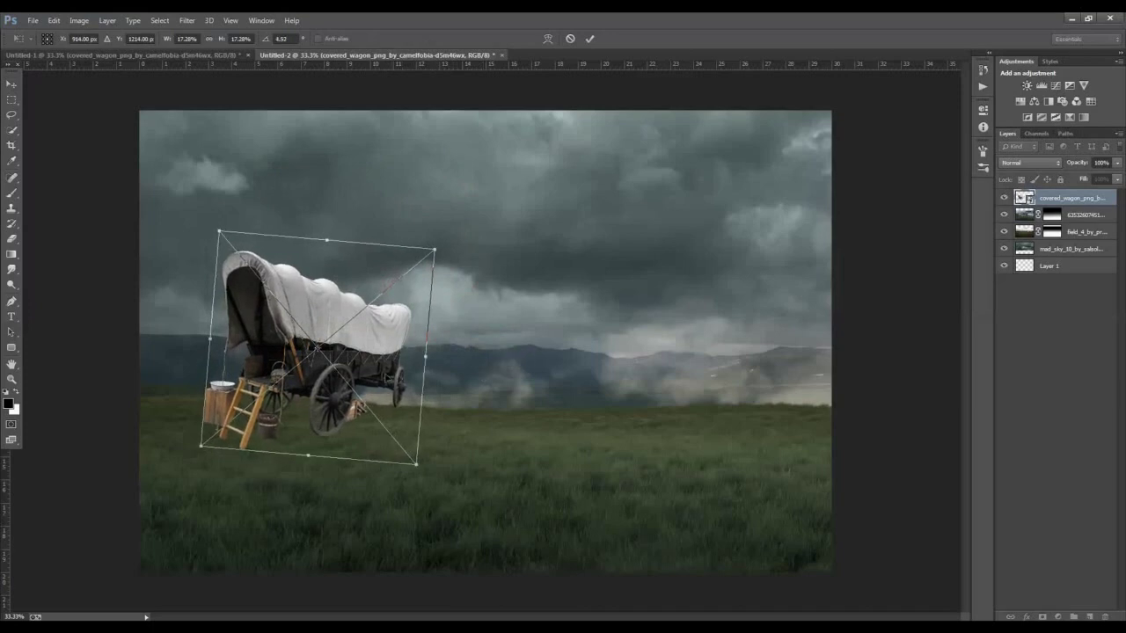
{"action": "mouse_move", "coordinate": [387, 374]}
{"action": "left_mouse_down"}
{"action": "mouse_move", "coordinate": [377, 396]}
{"action": "mouse_move", "coordinate": [385, 404]}
{"action": "left_mouse_up"}
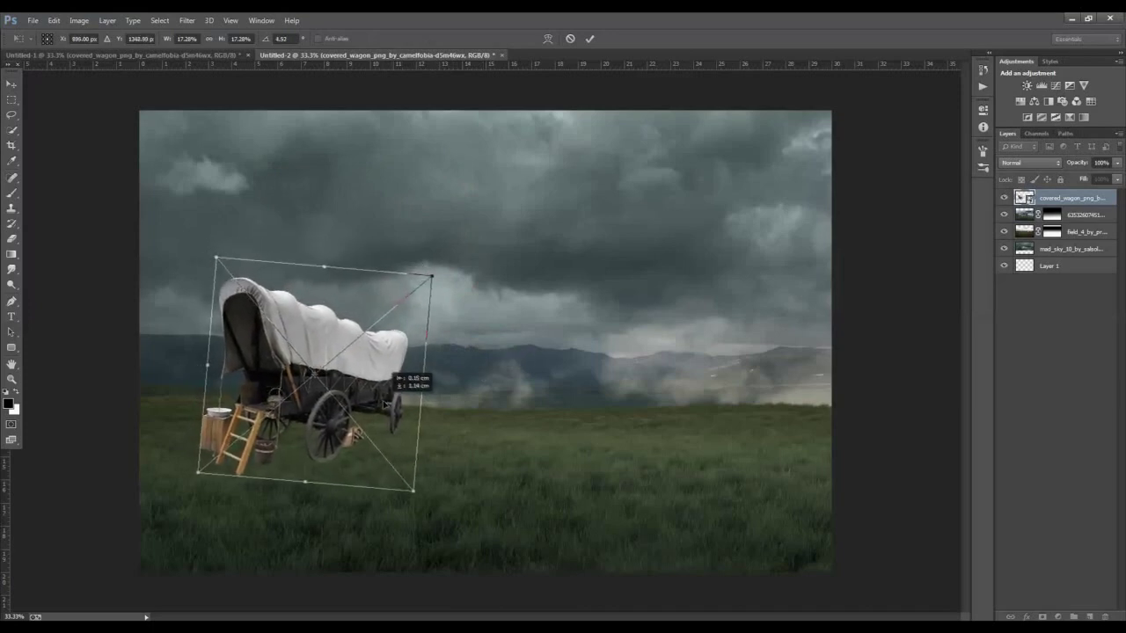
Enlarge and reshape the wagon to sit on the grass, then copy the horse into the composite.
{"action": "left_click_drag", "start_coordinate": [216, 258], "coordinate": [202, 236]}
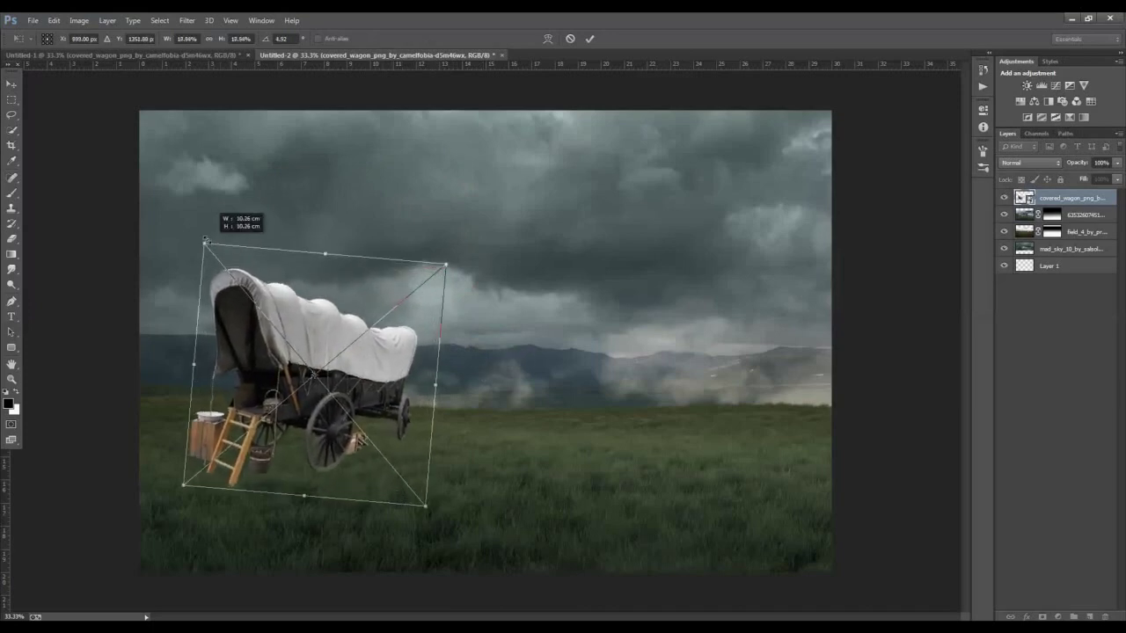
{"action": "left_click_drag", "start_coordinate": [259, 282], "coordinate": [255, 269]}
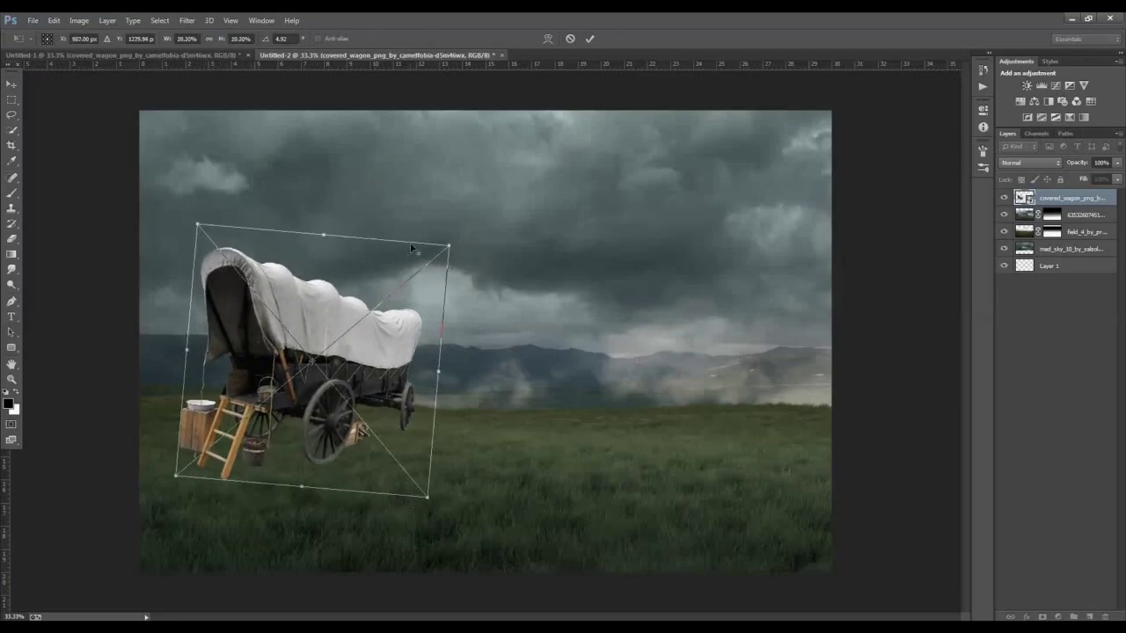
{"action": "left_click_drag", "start_coordinate": [448, 244], "coordinate": [445, 249]}
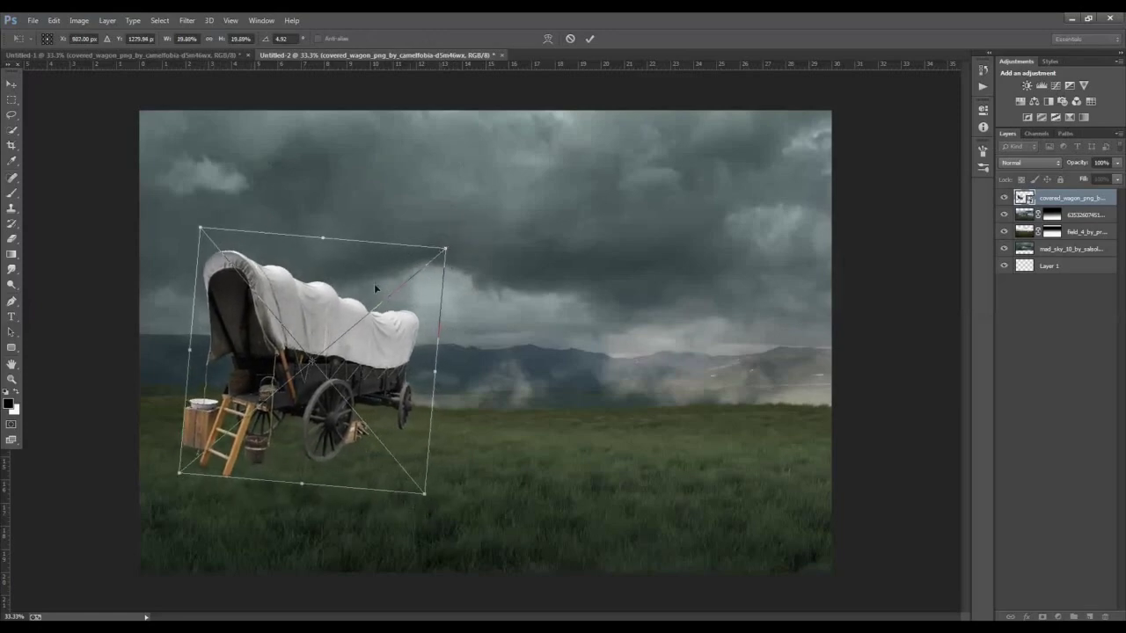
{"action": "key", "text": "Return"}
{"action": "left_click_drag", "start_coordinate": [317, 354], "coordinate": [321, 363]}
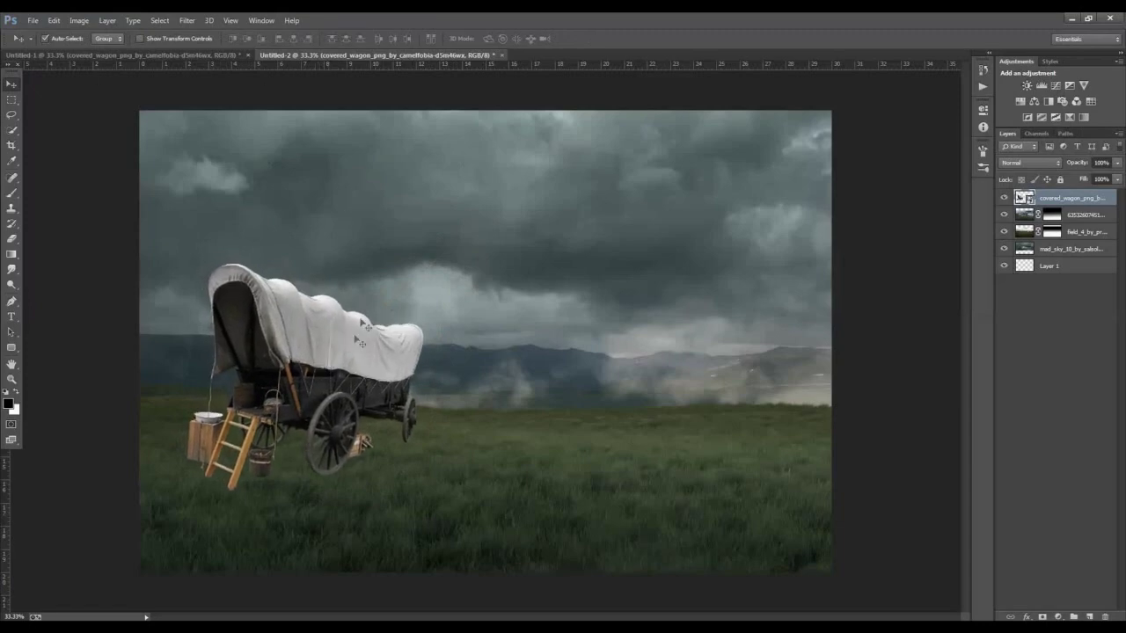
{"action": "left_click", "coordinate": [158, 55]}
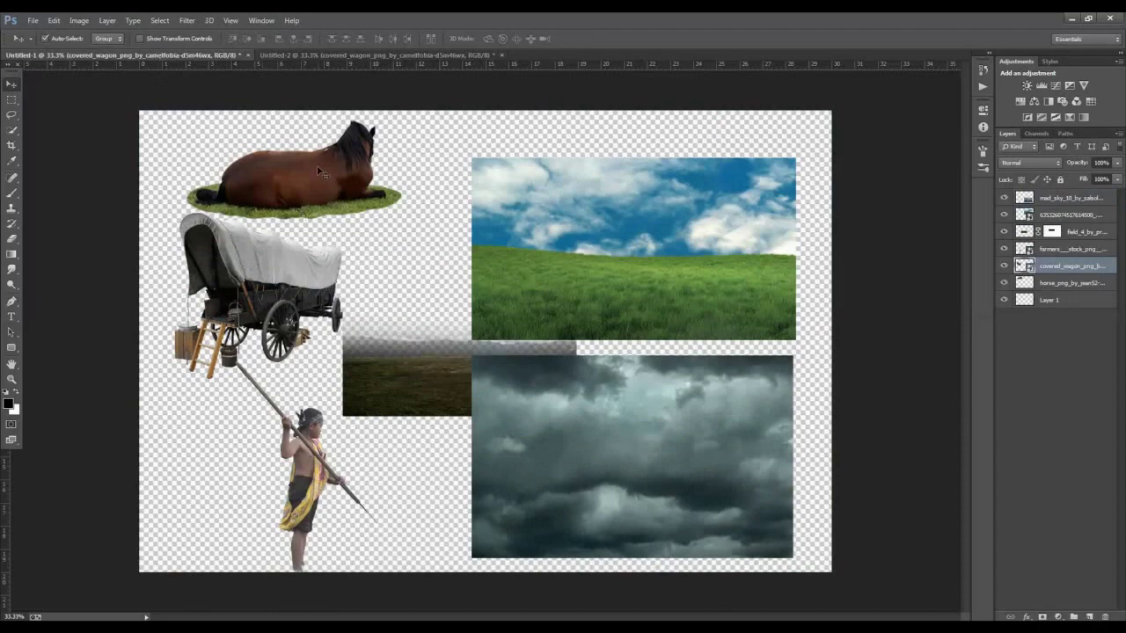
{"action": "left_click_drag", "start_coordinate": [318, 169], "coordinate": [384, 261]}
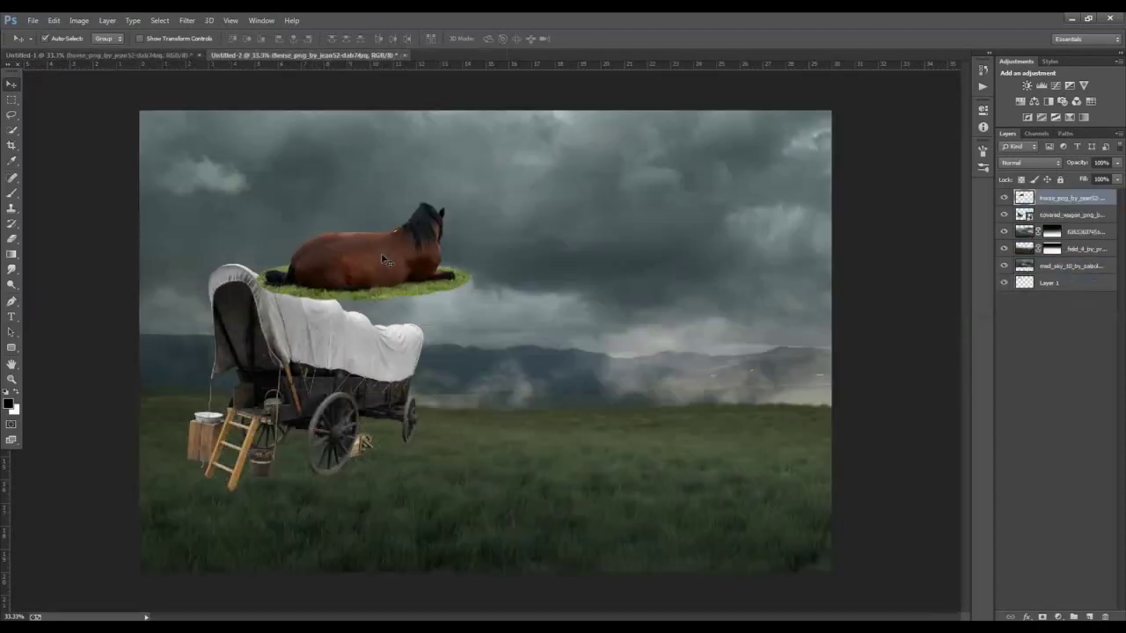
Shrink the horse to about 79% beside the wagon and copy the farmer into the composite.
{"action": "key", "text": "ctrl+t"}
{"action": "left_click_drag", "start_coordinate": [475, 302], "coordinate": [452, 292]}
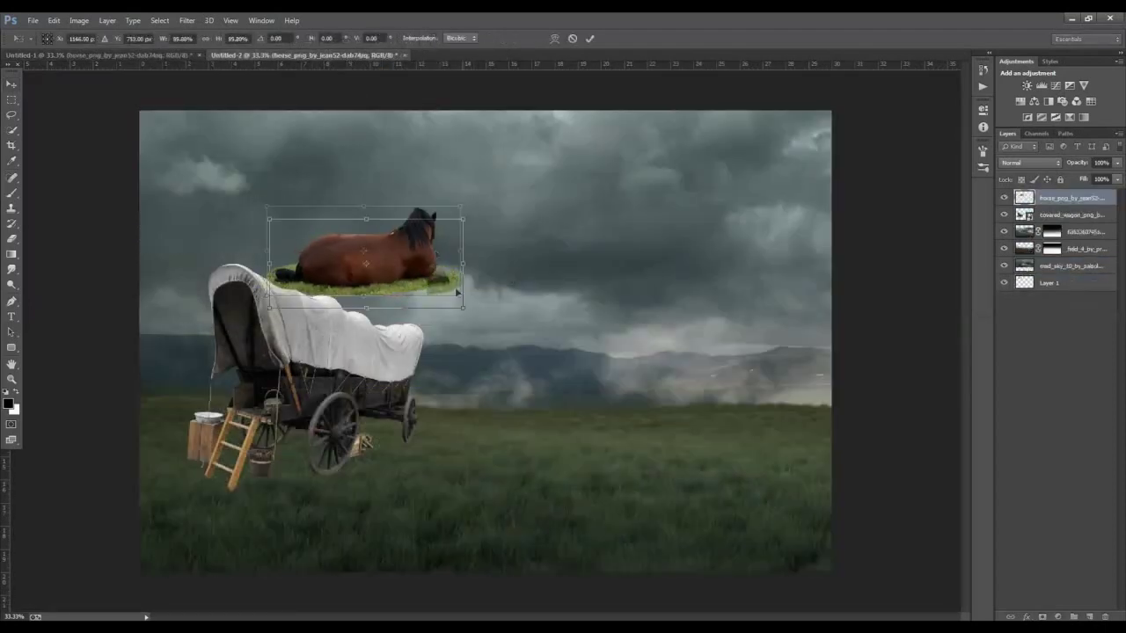
{"action": "left_click_drag", "start_coordinate": [427, 248], "coordinate": [554, 425]}
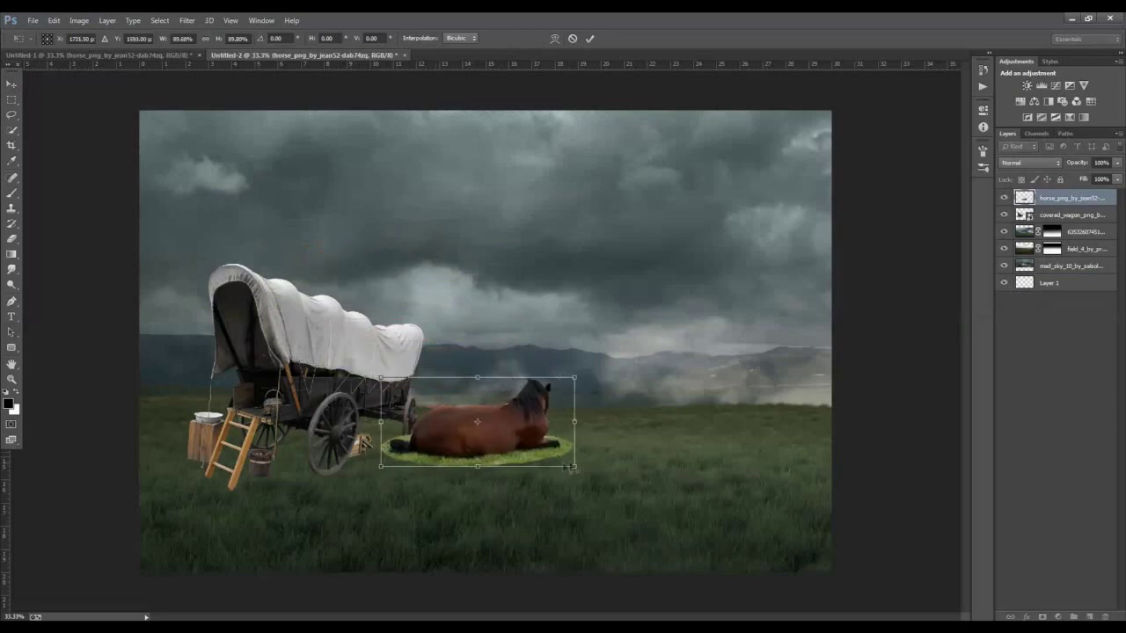
{"action": "left_click_drag", "start_coordinate": [573, 465], "coordinate": [551, 464]}
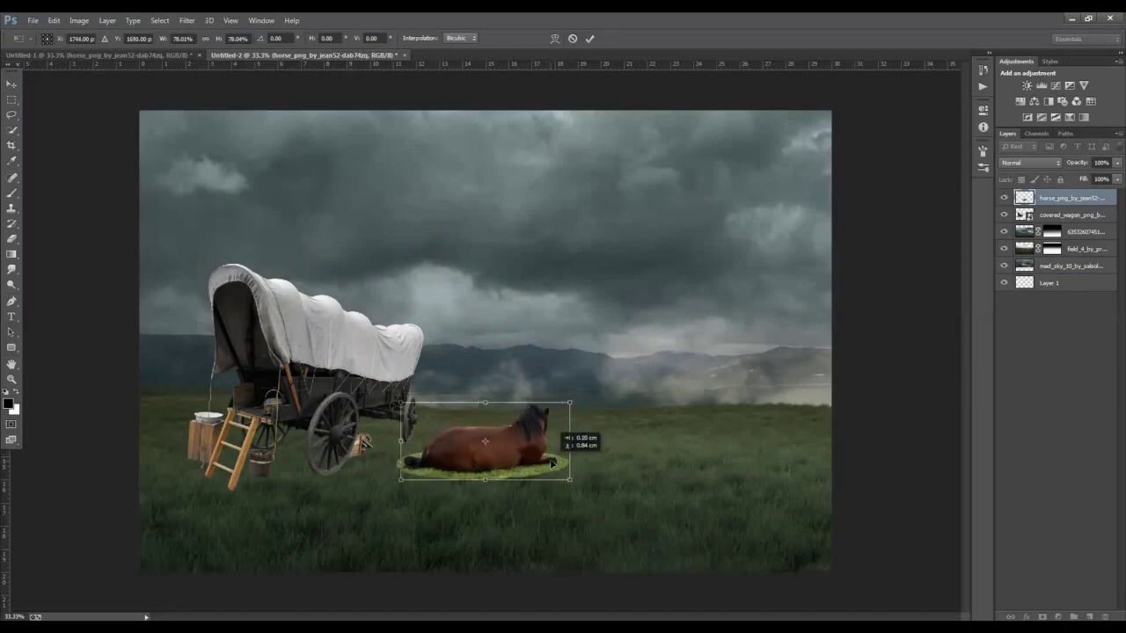
{"action": "key", "text": "Return"}
{"action": "left_click", "coordinate": [77, 54]}
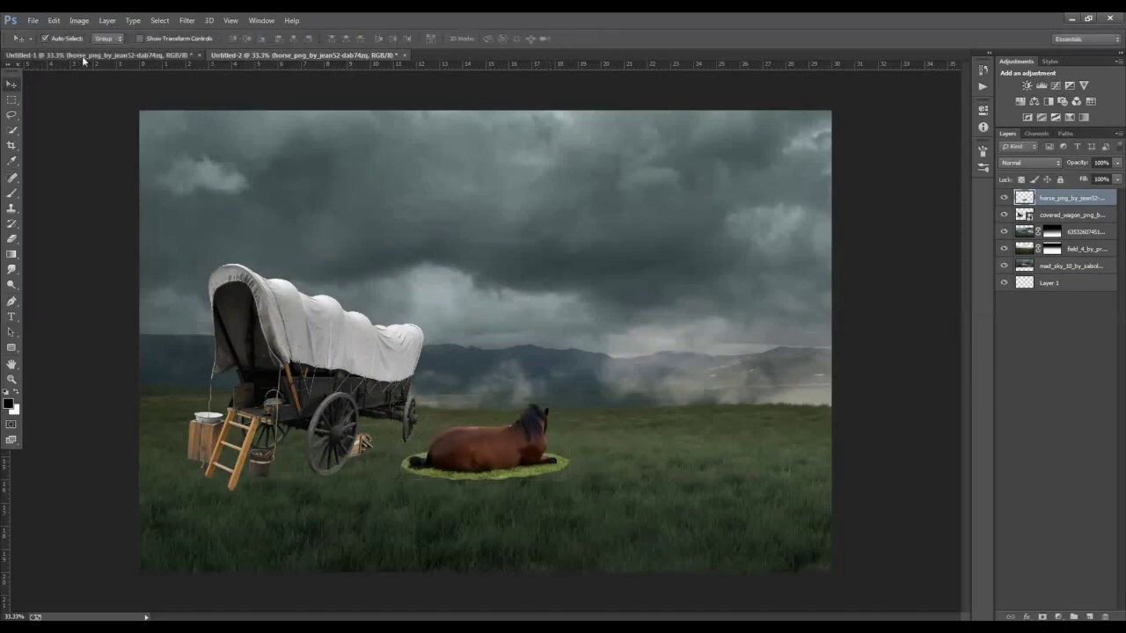
{"action": "mouse_move", "coordinate": [303, 456]}
{"action": "left_mouse_down"}
{"action": "mouse_move", "coordinate": [349, 56]}
{"action": "mouse_move", "coordinate": [685, 352]}
{"action": "left_mouse_up"}
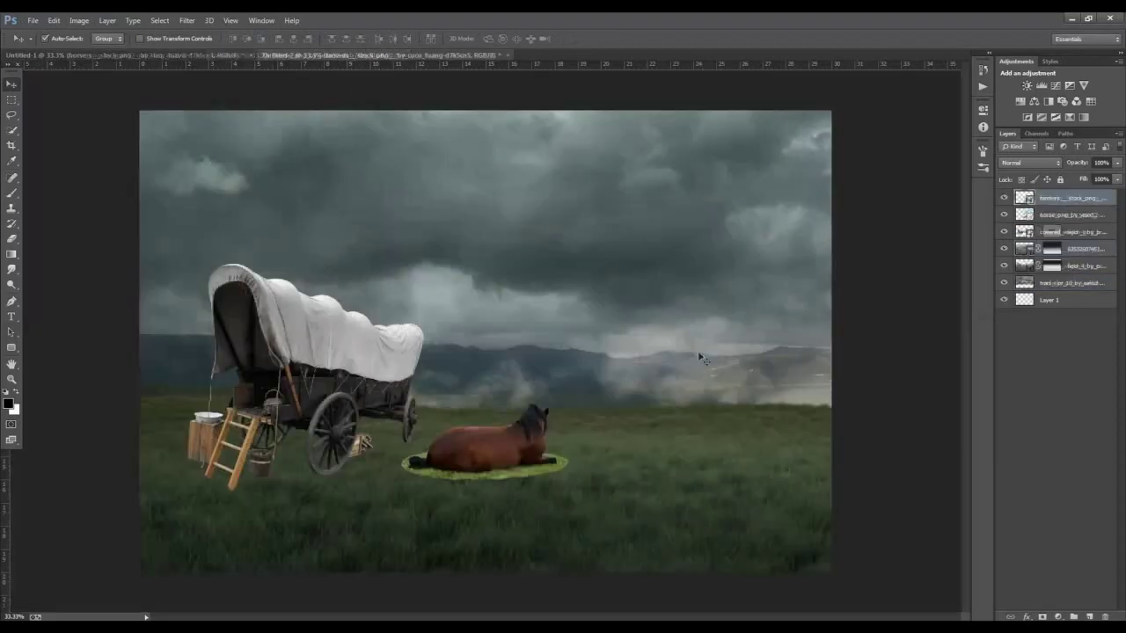
Shrink the spear-holding farmer to about 15% and place him in the distant field.
{"action": "scroll", "coordinate": [619, 393], "scroll_direction": "up", "scroll_amount": 5}
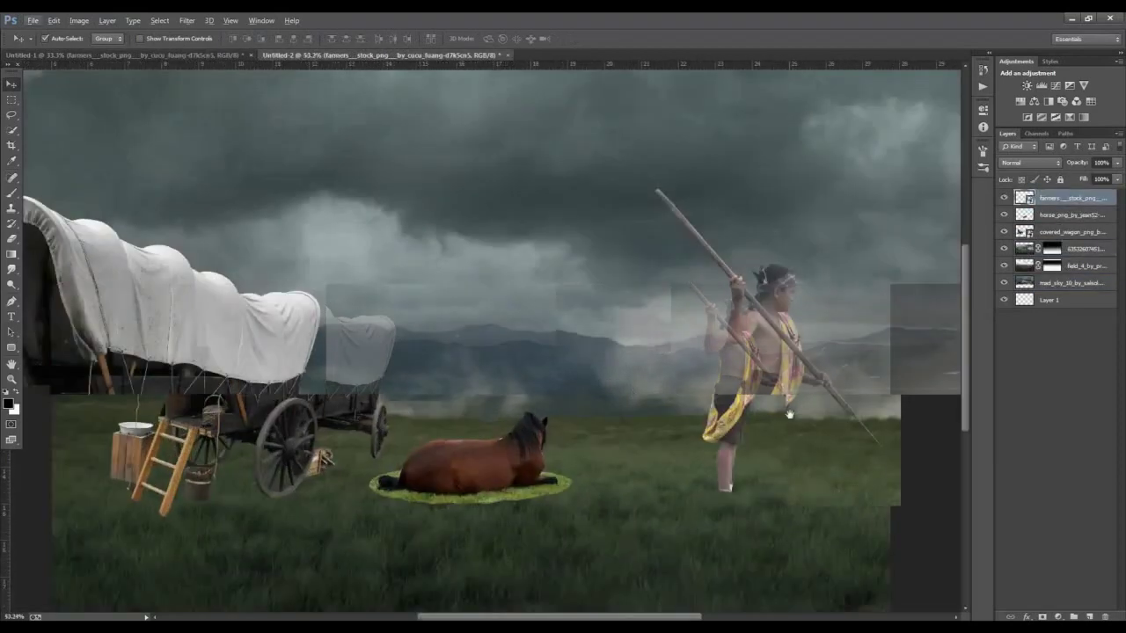
{"action": "key", "text": "ctrl+t"}
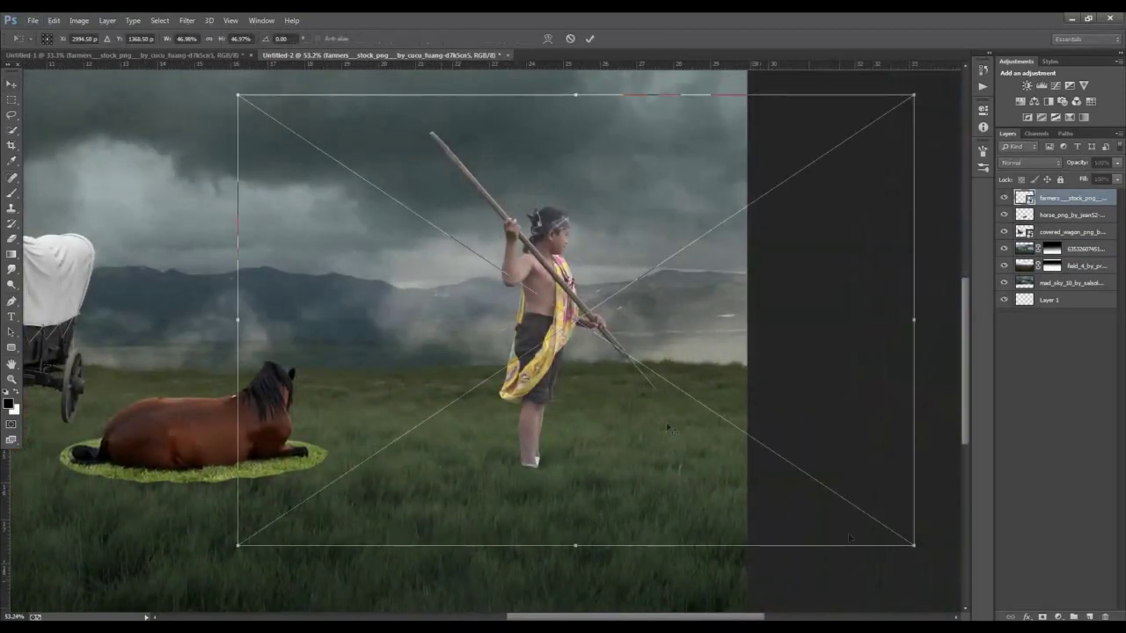
{"action": "left_click_drag", "start_coordinate": [915, 548], "coordinate": [690, 443]}
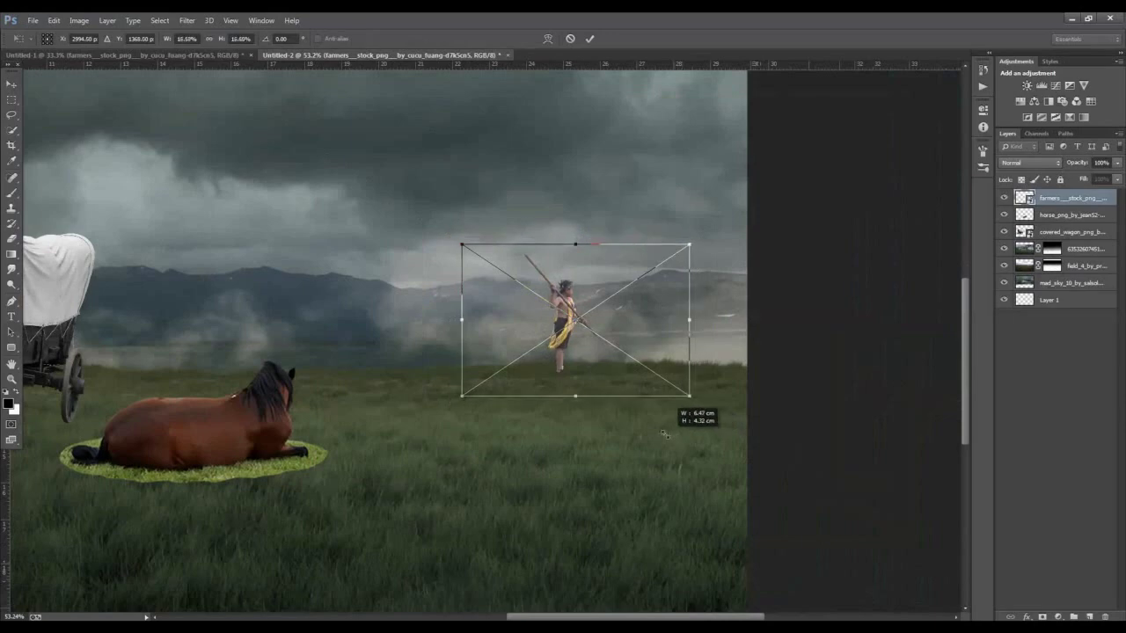
{"action": "left_click_drag", "start_coordinate": [689, 443], "coordinate": [670, 420]}
{"action": "left_click_drag", "start_coordinate": [654, 346], "coordinate": [671, 350]}
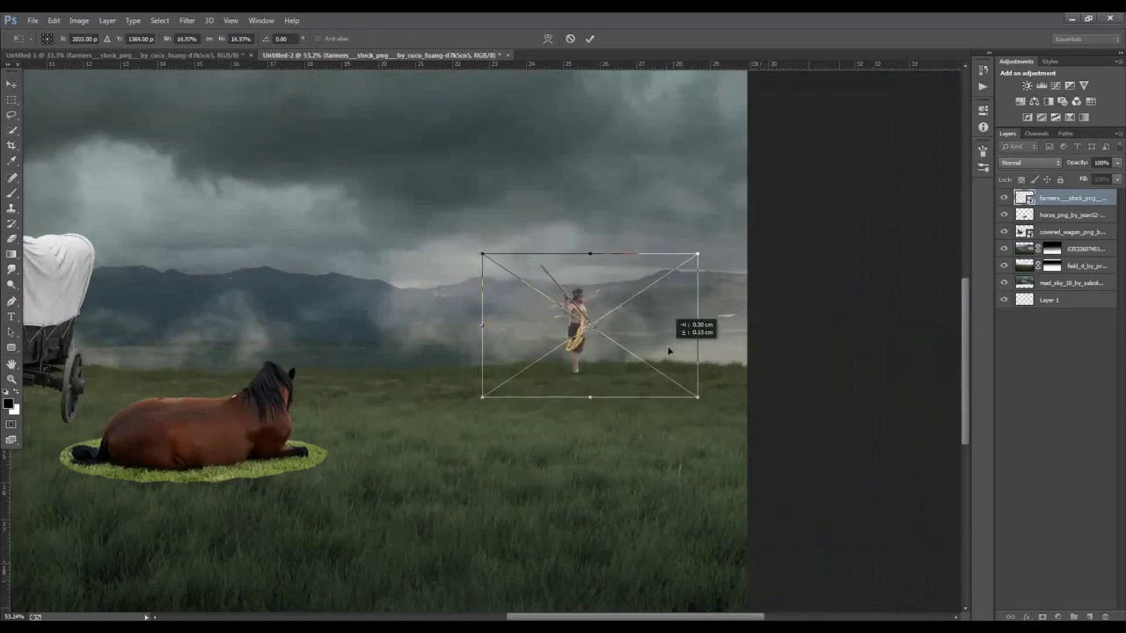
{"action": "key", "text": "Return"}
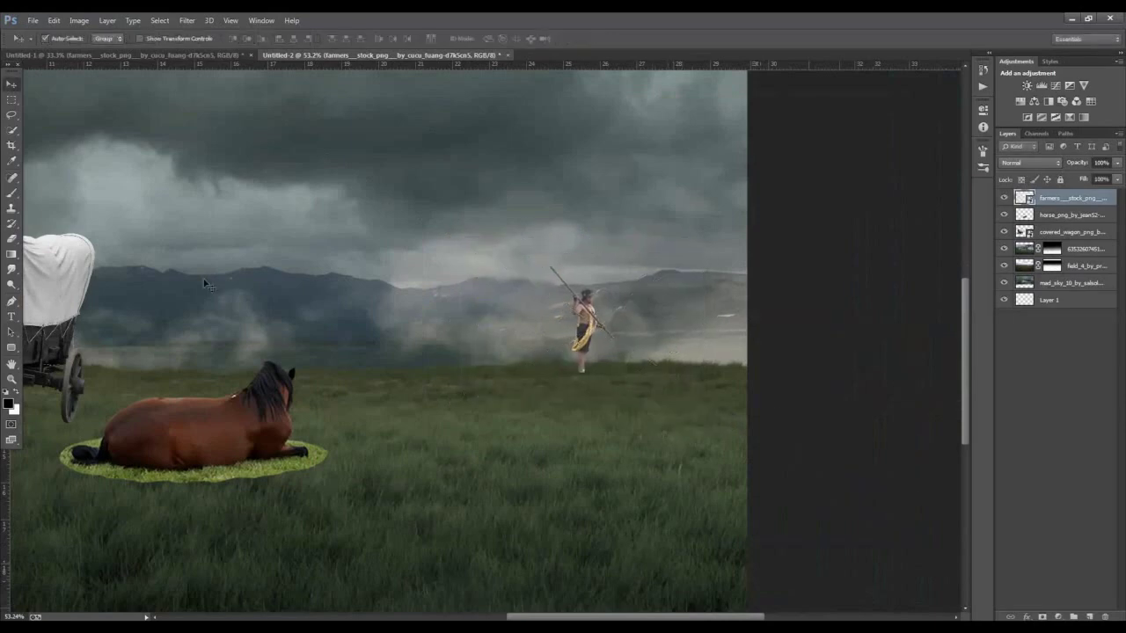
{"action": "left_click_drag", "start_coordinate": [241, 410], "coordinate": [466, 322]}
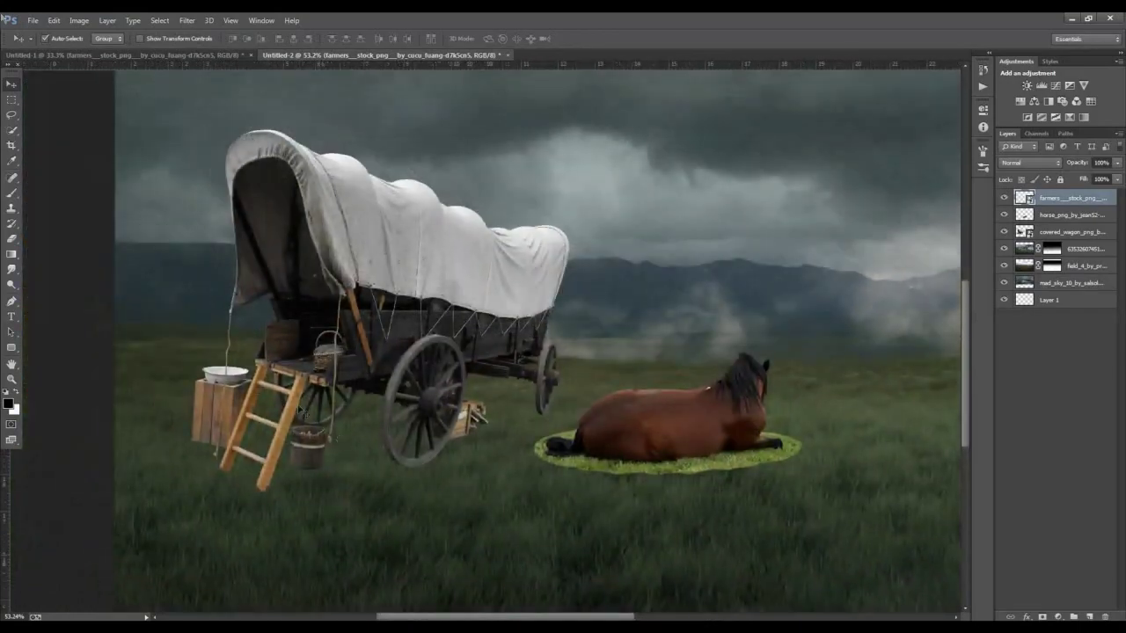
Make the covered_wagon layer active and switch to the Eraser tool.
{"action": "left_click", "coordinate": [467, 348]}
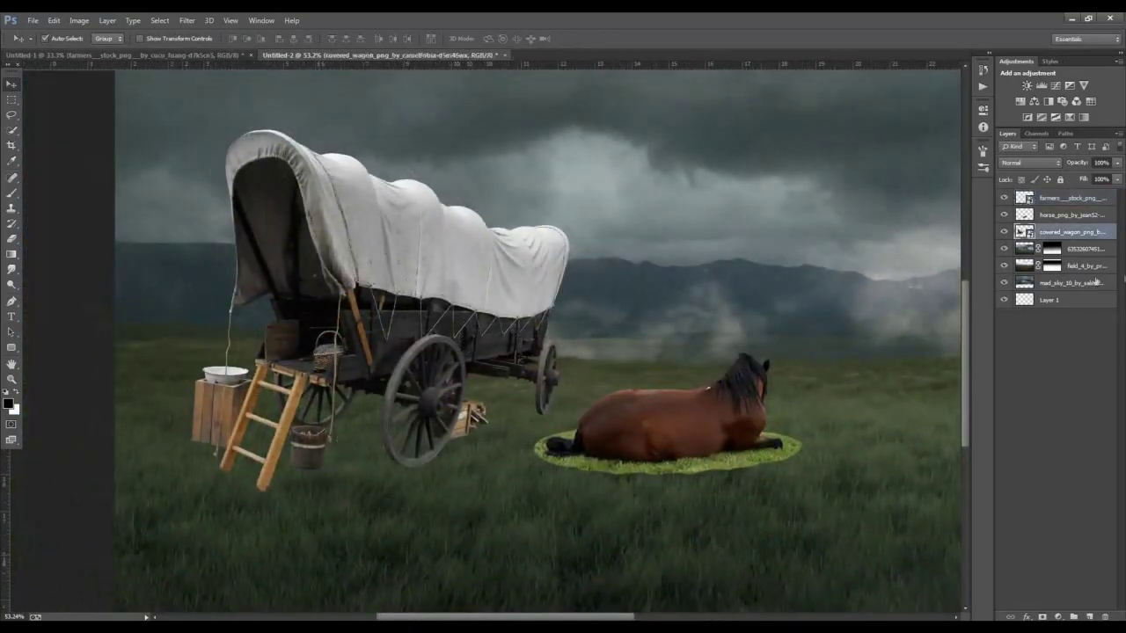
{"action": "right_click", "coordinate": [1070, 236]}
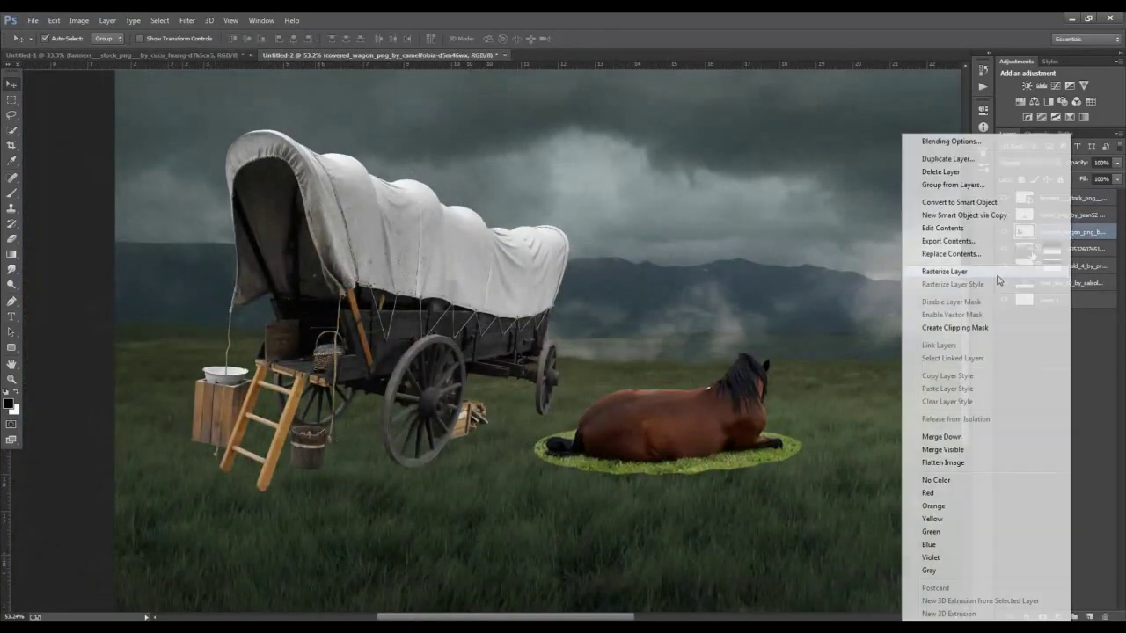
{"action": "key", "text": "Escape"}
{"action": "right_click", "coordinate": [1064, 216]}
{"action": "key", "text": "Escape"}
{"action": "right_click", "coordinate": [1076, 200]}
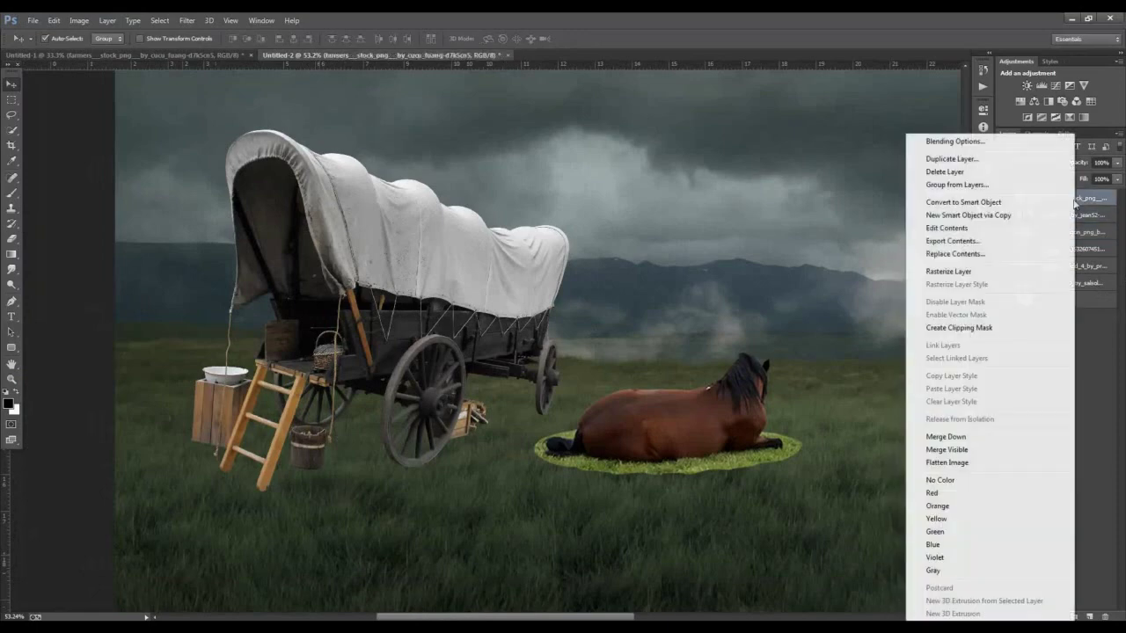
{"action": "key", "text": "Escape"}
{"action": "left_click", "coordinate": [1056, 231]}
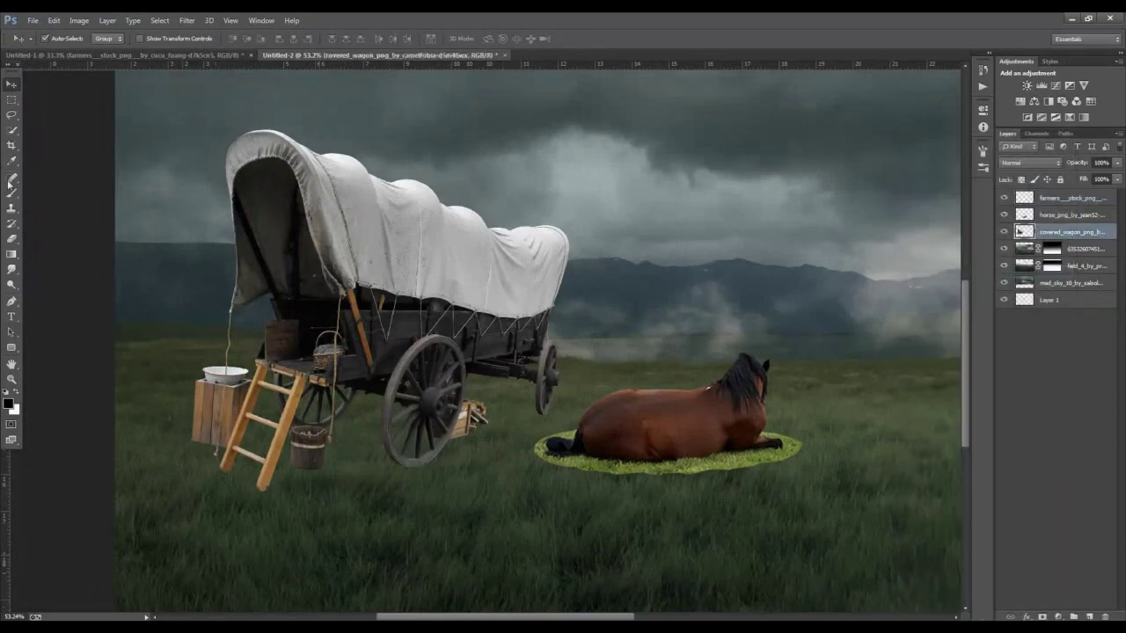
{"action": "left_click", "coordinate": [15, 238]}
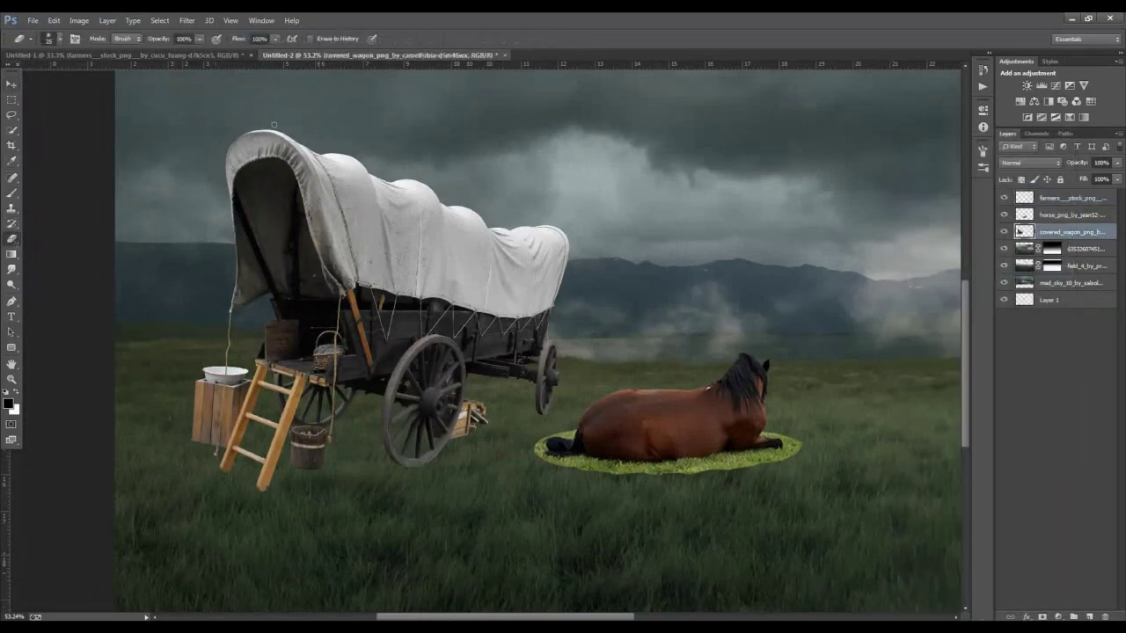
Set the Eraser opacity and flow to 94% and zoom in on the wagon wheels.
{"action": "left_click", "coordinate": [201, 40]}
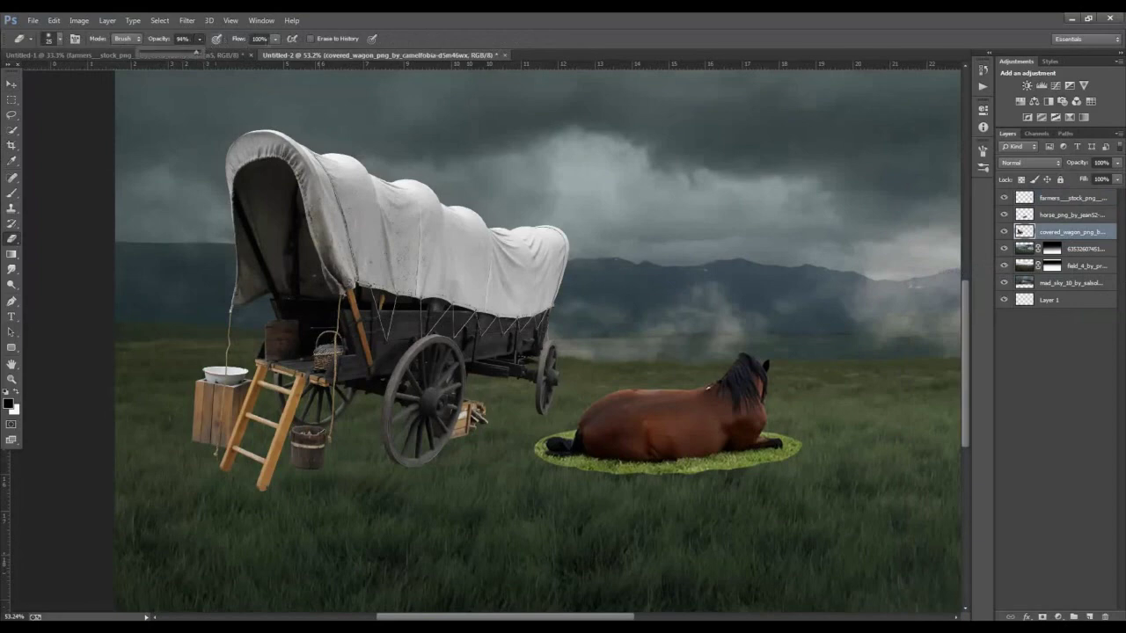
{"action": "left_click", "coordinate": [273, 42]}
{"action": "left_click_drag", "start_coordinate": [271, 49], "coordinate": [273, 49]}
{"action": "scroll", "coordinate": [406, 481], "scroll_direction": "up", "scroll_amount": 2}
{"action": "scroll", "coordinate": [406, 481], "scroll_direction": "up", "scroll_amount": 2}
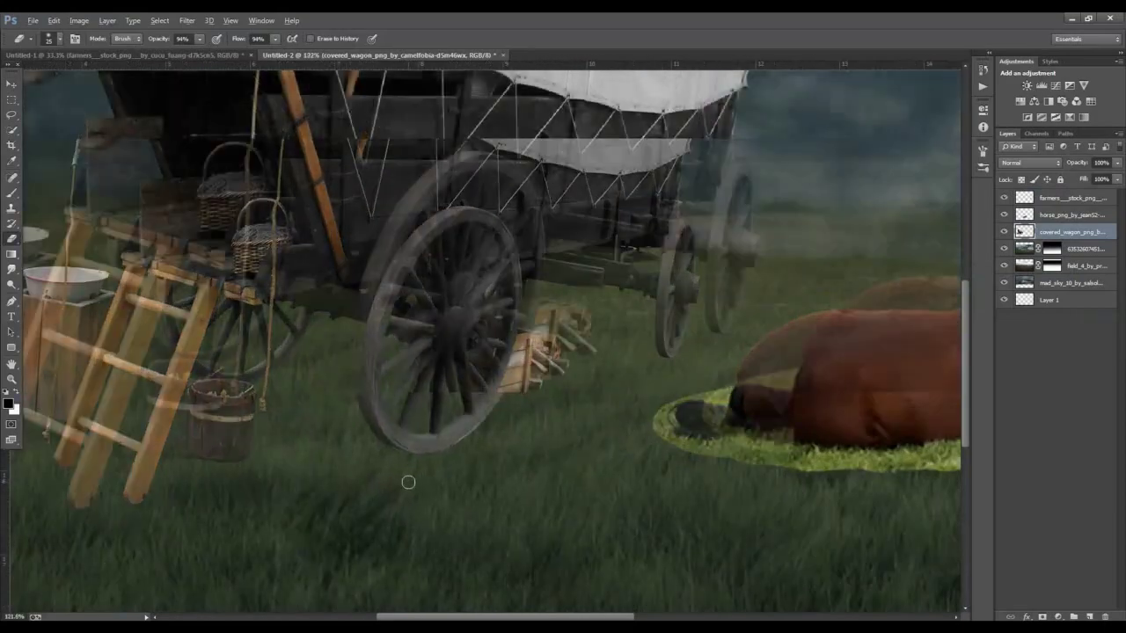
{"action": "scroll", "coordinate": [408, 481], "scroll_direction": "up", "scroll_amount": 2}
{"action": "scroll", "coordinate": [410, 480], "scroll_direction": "up", "scroll_amount": 1}
{"action": "scroll", "coordinate": [434, 462], "scroll_direction": "up", "scroll_amount": 1}
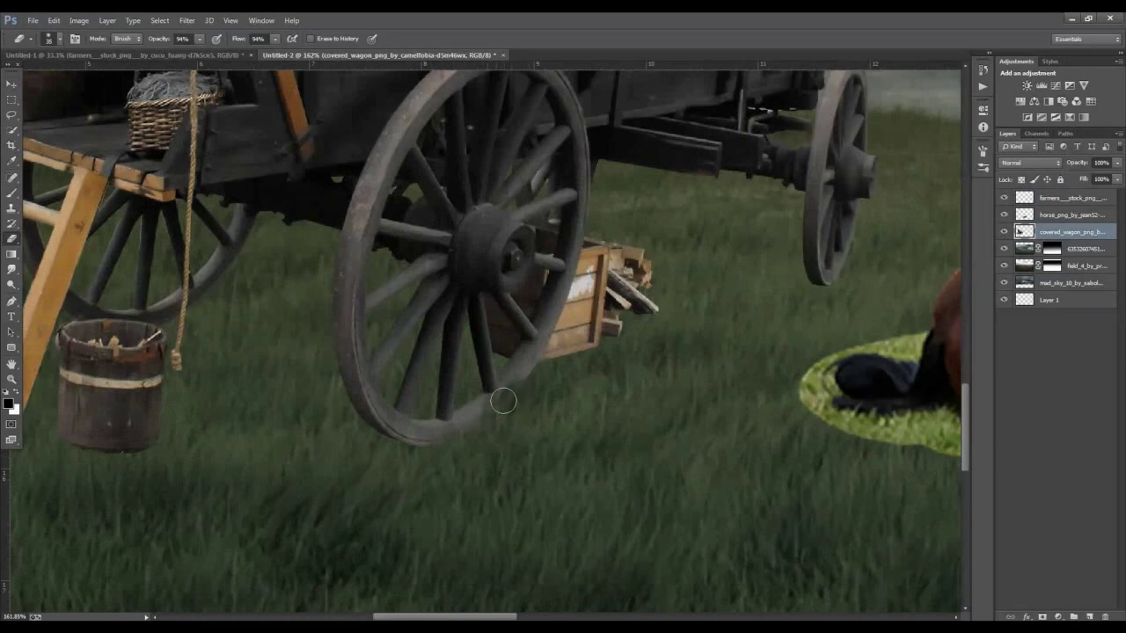
Erase the bottoms of the large wheel, the rim above the bucket, and the front wheel.
{"action": "mouse_move", "coordinate": [452, 427]}
{"action": "left_mouse_down"}
{"action": "mouse_move", "coordinate": [412, 441]}
{"action": "mouse_move", "coordinate": [373, 433]}
{"action": "left_mouse_up"}
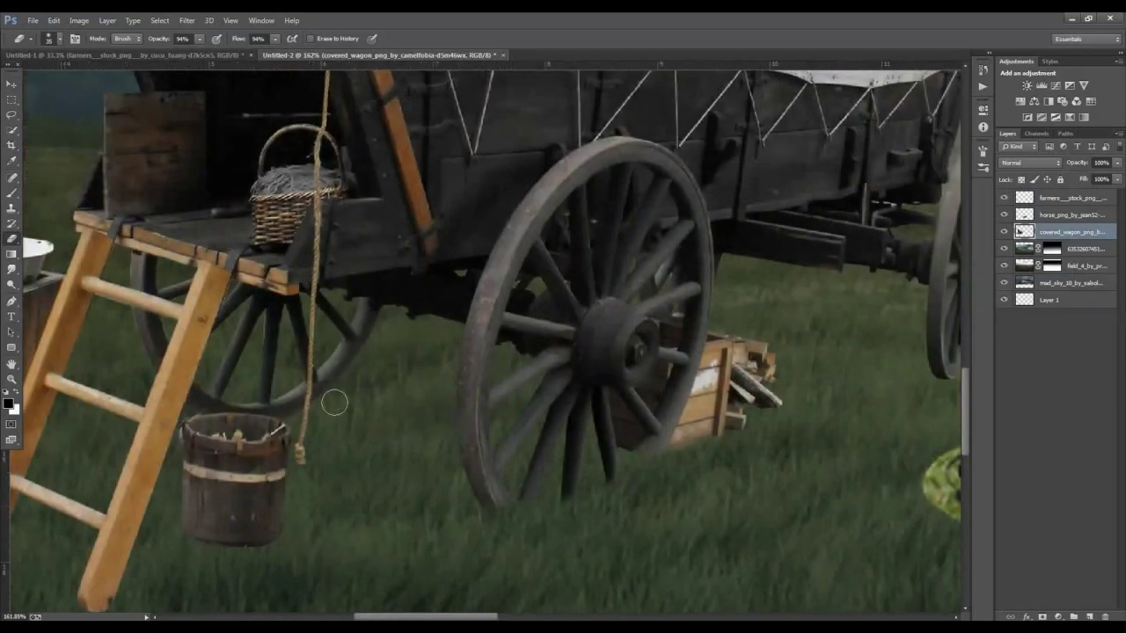
{"action": "scroll", "coordinate": [310, 410], "scroll_direction": "up", "scroll_amount": 3}
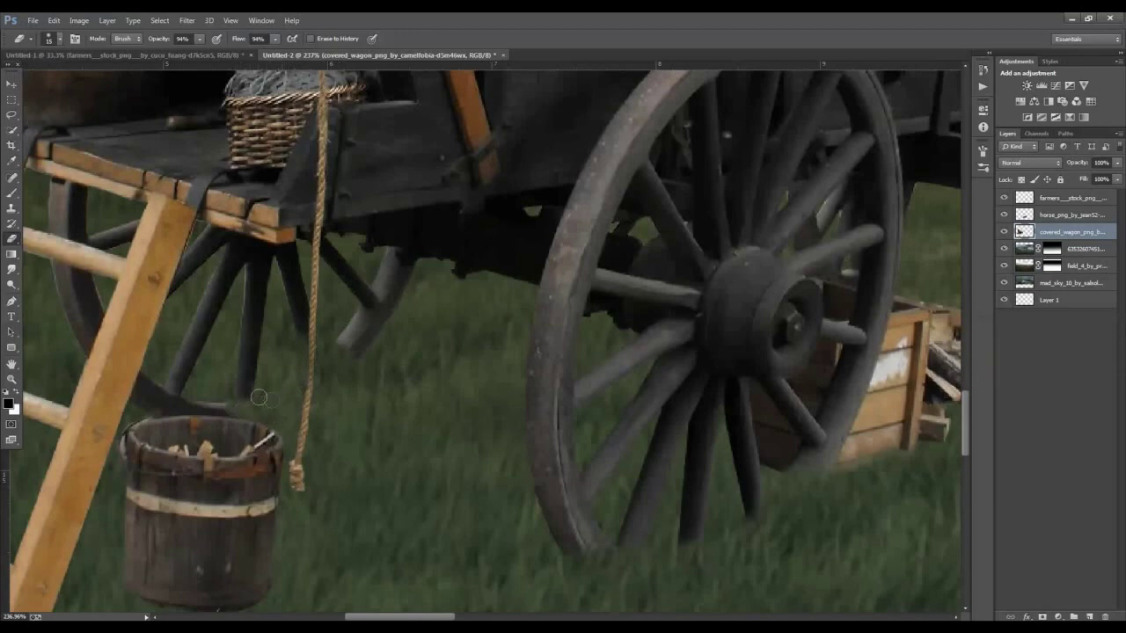
{"action": "mouse_move", "coordinate": [259, 398]}
{"action": "left_mouse_down"}
{"action": "mouse_move", "coordinate": [156, 408]}
{"action": "mouse_move", "coordinate": [175, 401]}
{"action": "mouse_move", "coordinate": [156, 386]}
{"action": "mouse_move", "coordinate": [138, 404]}
{"action": "left_mouse_up"}
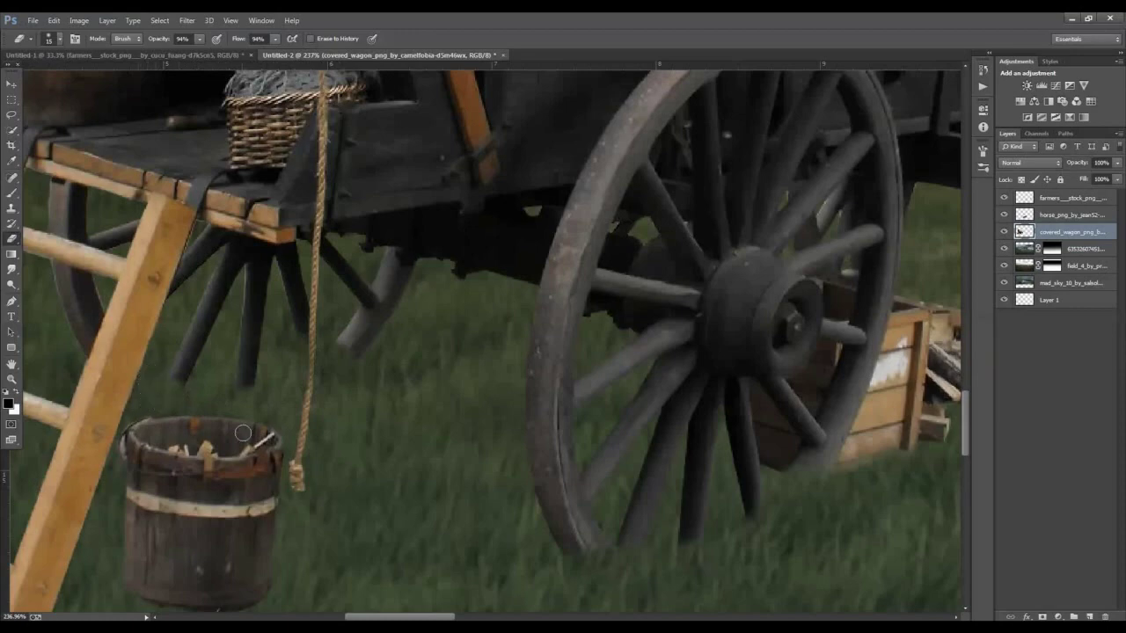
{"action": "scroll", "coordinate": [112, 382], "scroll_direction": "down", "scroll_amount": 5}
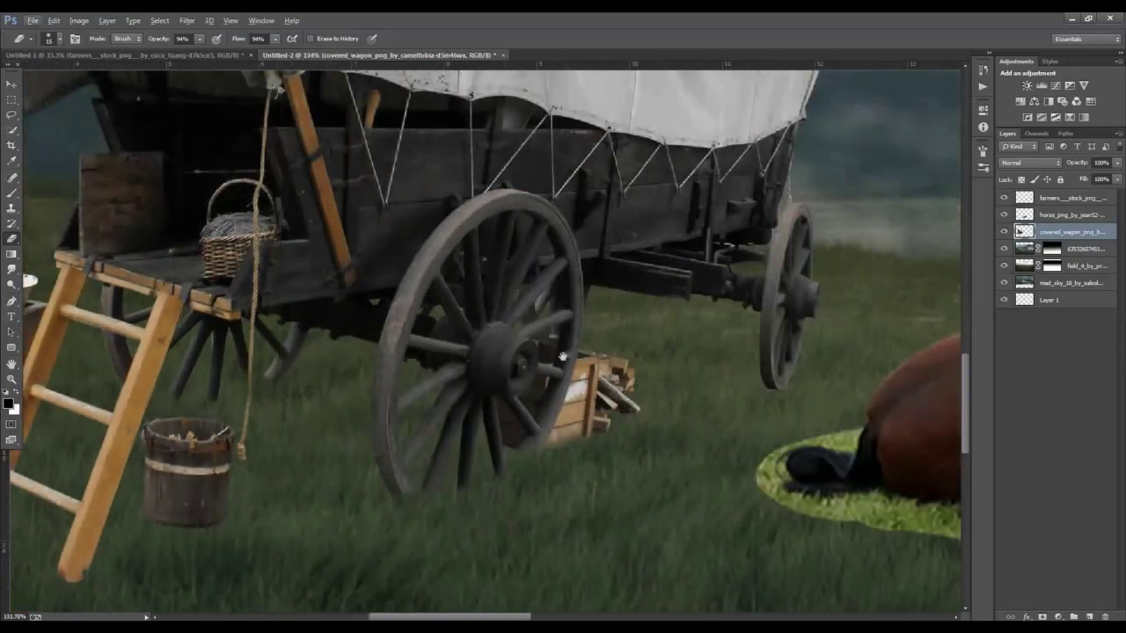
{"action": "scroll", "coordinate": [578, 411], "scroll_direction": "up", "scroll_amount": 2}
{"action": "scroll", "coordinate": [577, 412], "scroll_direction": "up", "scroll_amount": 3}
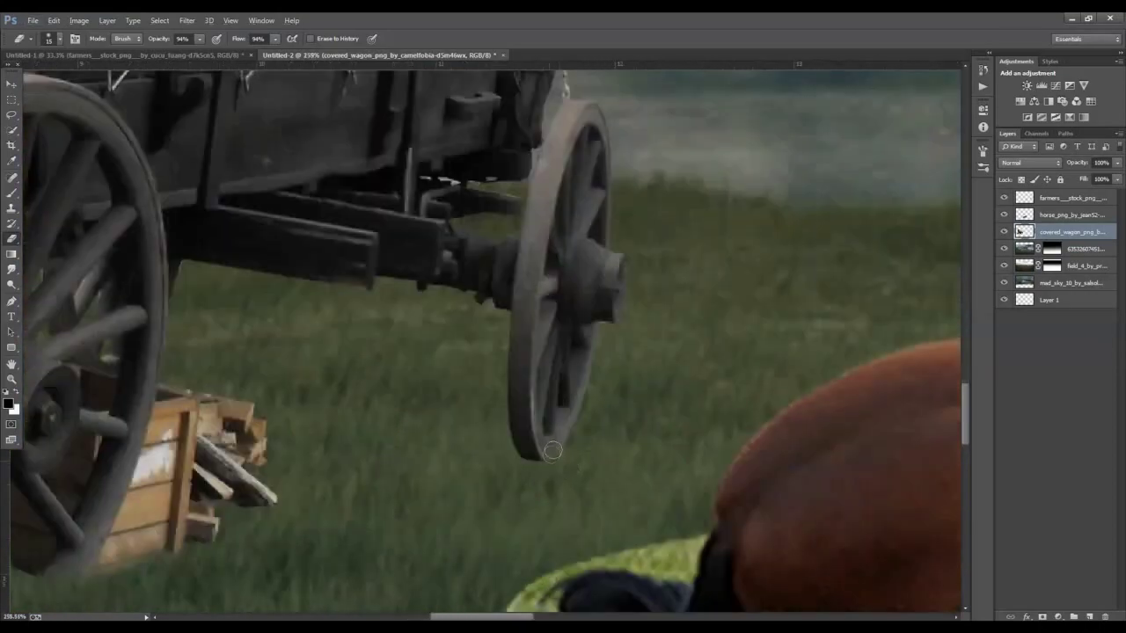
{"action": "mouse_move", "coordinate": [554, 435]}
{"action": "left_mouse_down"}
{"action": "mouse_move", "coordinate": [512, 447]}
{"action": "mouse_move", "coordinate": [569, 435]}
{"action": "mouse_move", "coordinate": [514, 422]}
{"action": "mouse_move", "coordinate": [550, 423]}
{"action": "left_mouse_up"}
{"action": "scroll", "coordinate": [602, 409], "scroll_direction": "down", "scroll_amount": 3}
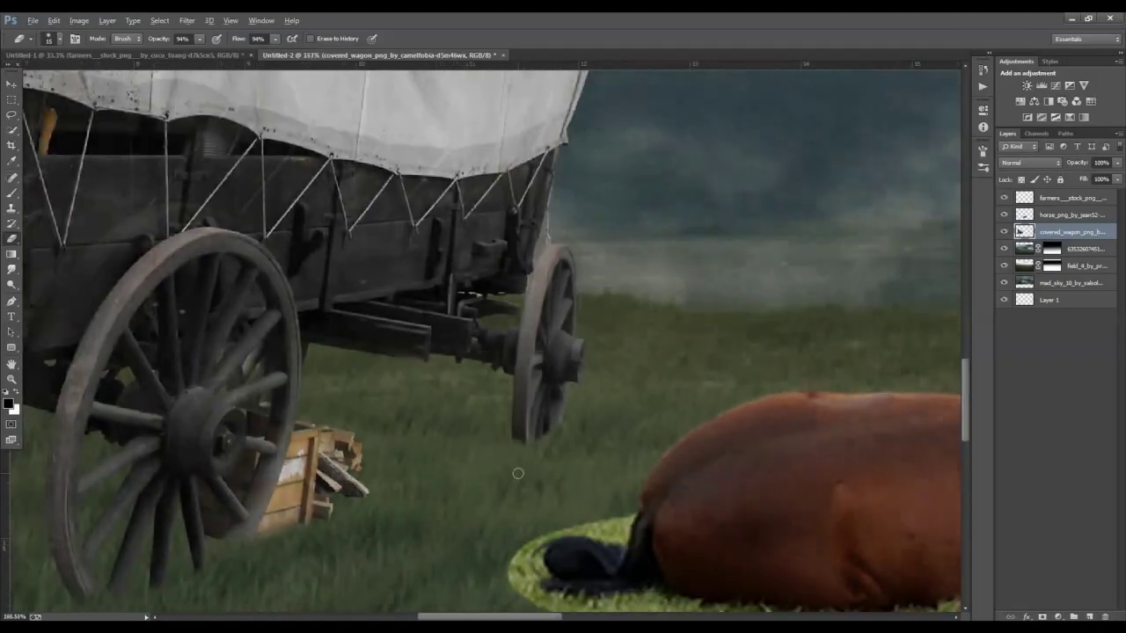
{"action": "scroll", "coordinate": [275, 423], "scroll_direction": "up", "scroll_amount": 2}
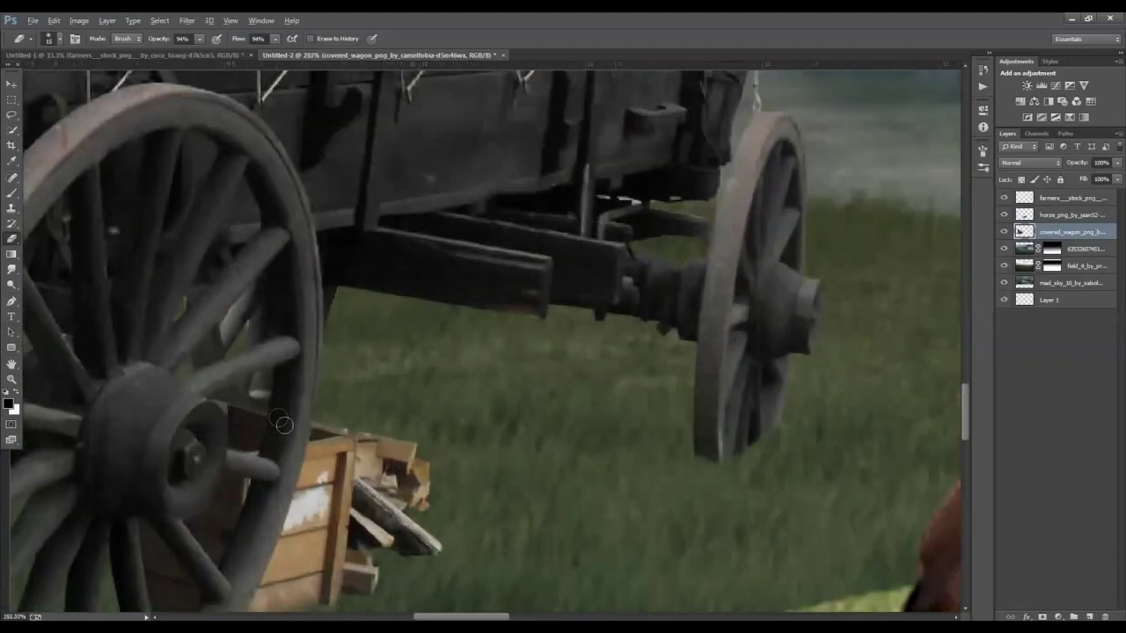
{"action": "scroll", "coordinate": [275, 423], "scroll_direction": "down", "scroll_amount": 3}
{"action": "scroll", "coordinate": [473, 469], "scroll_direction": "down", "scroll_amount": 2}
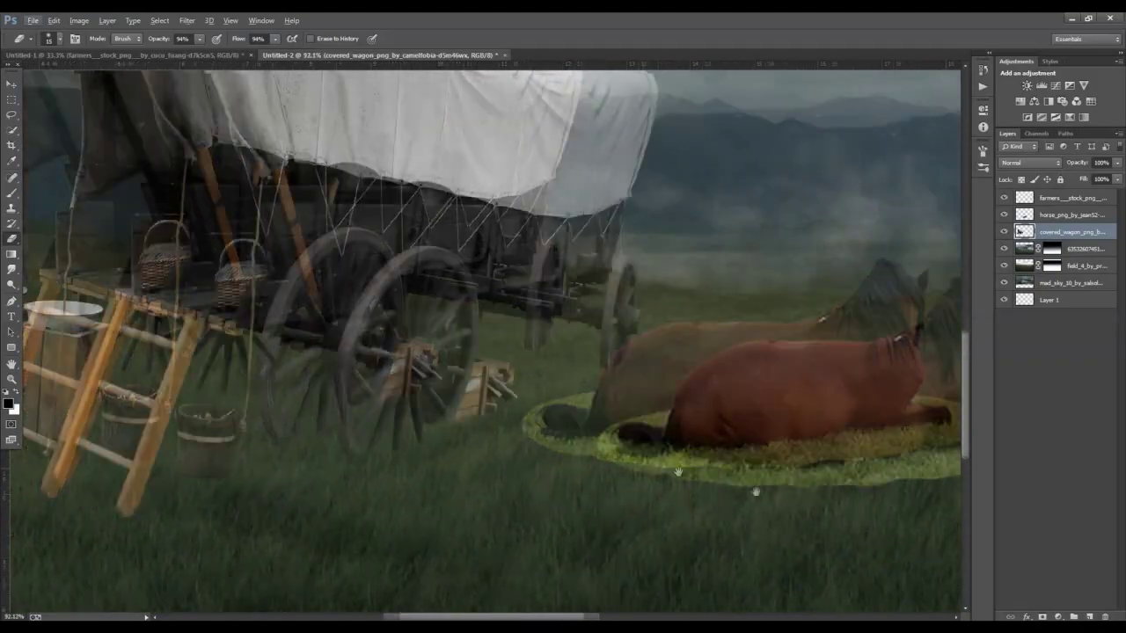
Enlarge the eraser brush and erase the ladder's bottom tip and the shadow under its foot.
{"action": "scroll", "coordinate": [352, 519], "scroll_direction": "up", "scroll_amount": 2}
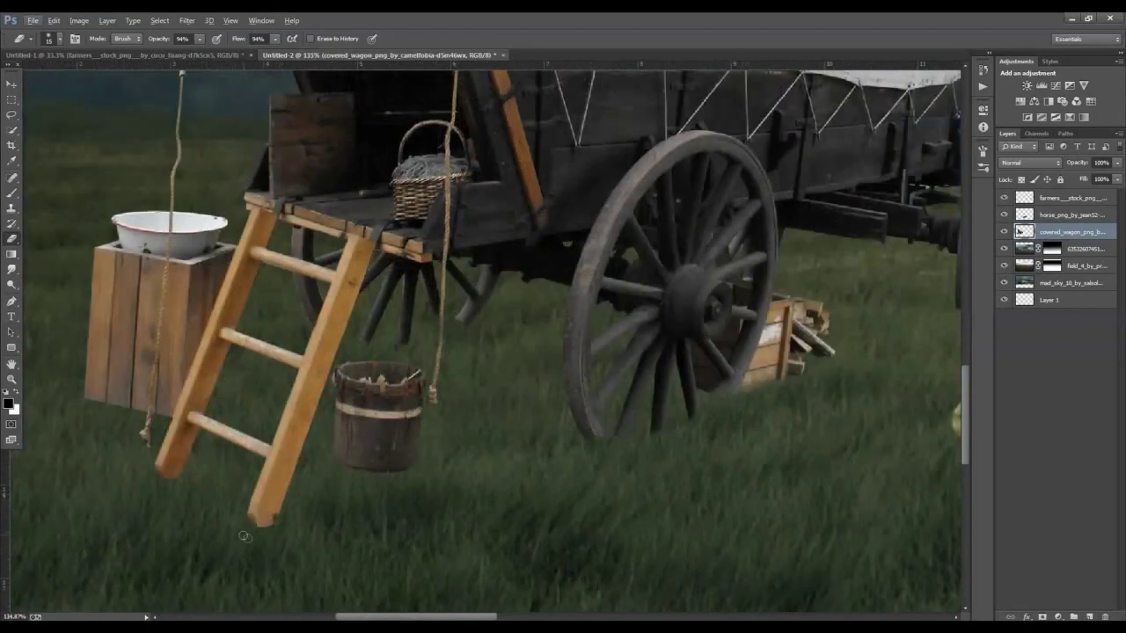
{"action": "key", "text": "bracketright"}
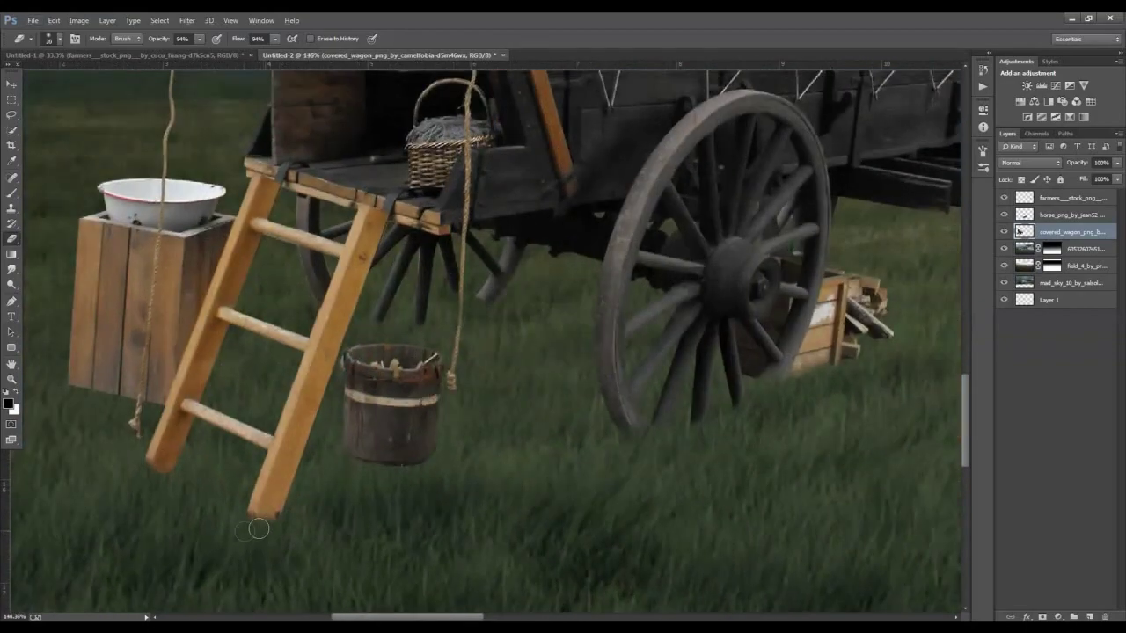
{"action": "mouse_move", "coordinate": [255, 520]}
{"action": "left_mouse_down"}
{"action": "mouse_move", "coordinate": [279, 525]}
{"action": "mouse_move", "coordinate": [264, 526]}
{"action": "mouse_move", "coordinate": [267, 511]}
{"action": "left_mouse_up"}
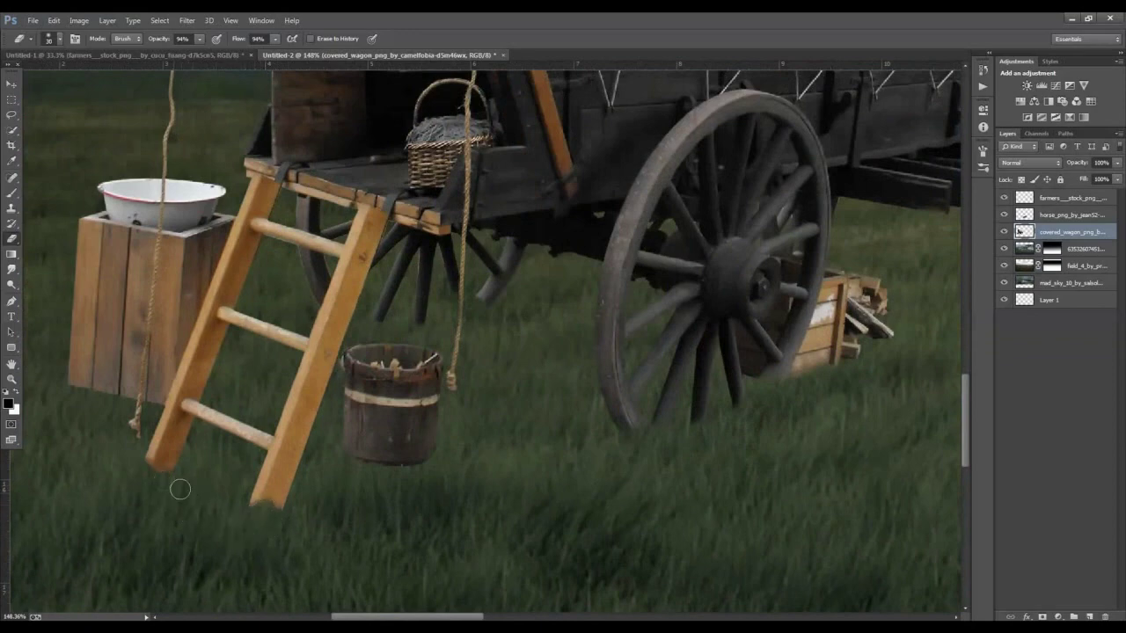
{"action": "left_click_drag", "start_coordinate": [177, 487], "coordinate": [175, 487]}
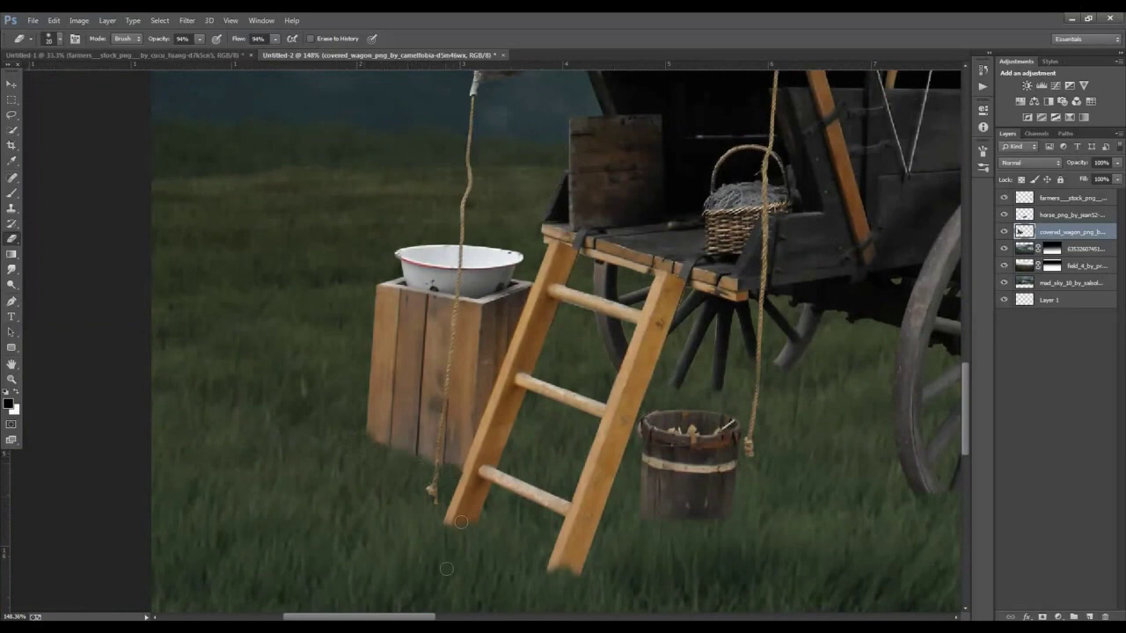
Zoom out, pan the view over to the horse, and switch to the Move tool.
{"action": "scroll", "coordinate": [530, 446], "scroll_direction": "down", "scroll_amount": 2}
{"action": "scroll", "coordinate": [530, 446], "scroll_direction": "down", "scroll_amount": 2}
{"action": "scroll", "coordinate": [530, 447], "scroll_direction": "down", "scroll_amount": 2}
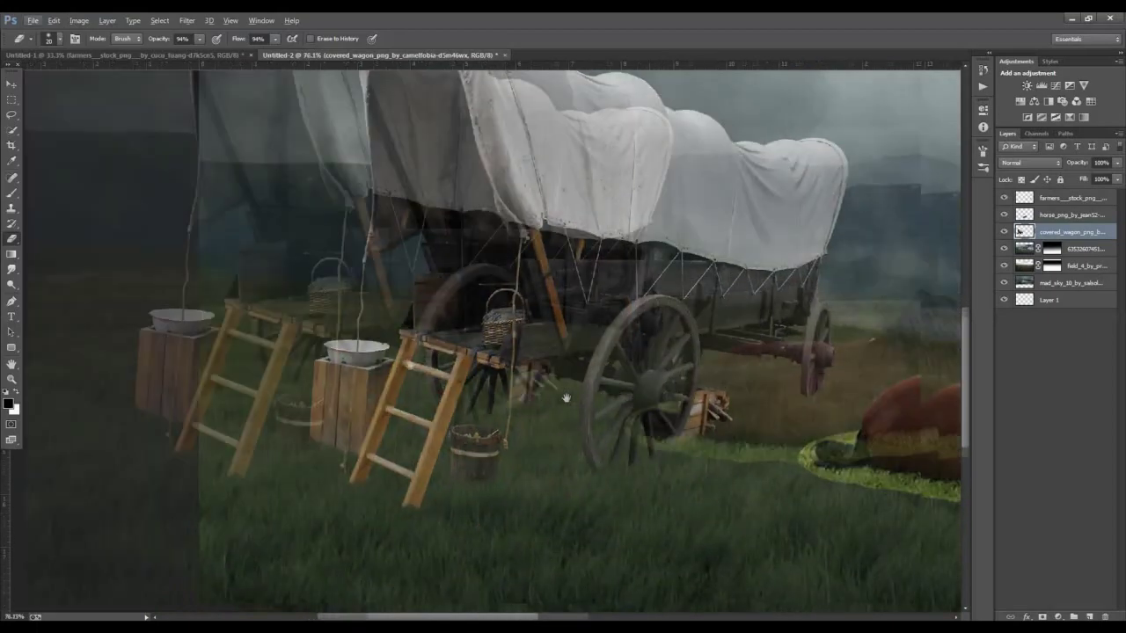
{"action": "left_click_drag", "start_coordinate": [492, 343], "coordinate": [257, 338]}
{"action": "left_click_drag", "start_coordinate": [639, 360], "coordinate": [595, 379]}
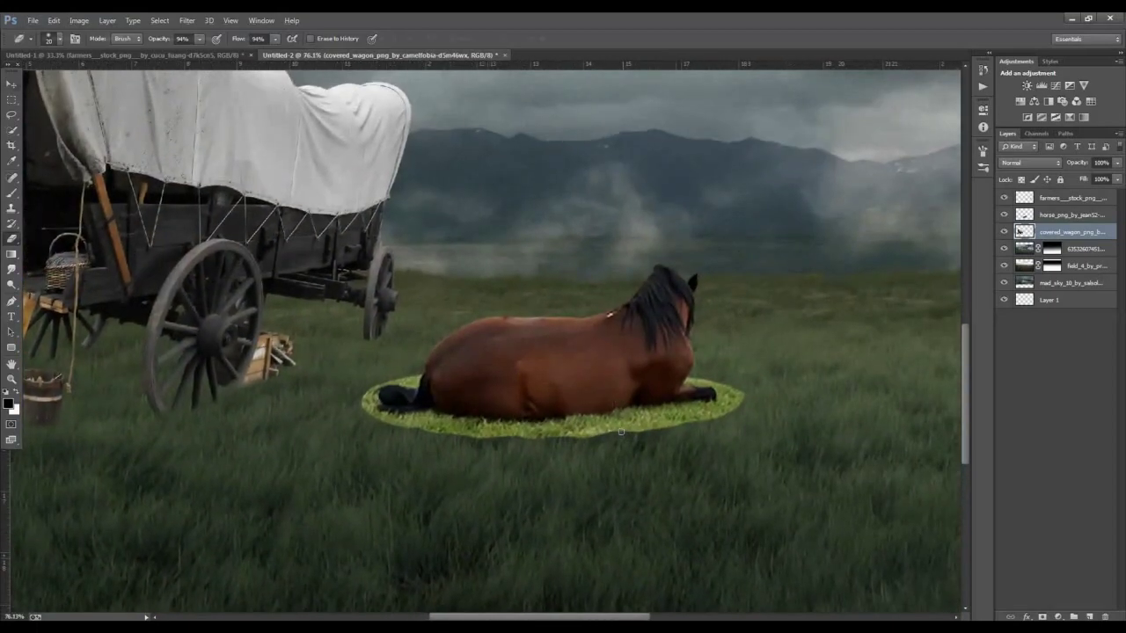
{"action": "key", "text": "v"}
{"action": "scroll", "coordinate": [462, 435], "scroll_direction": "down", "scroll_amount": 1}
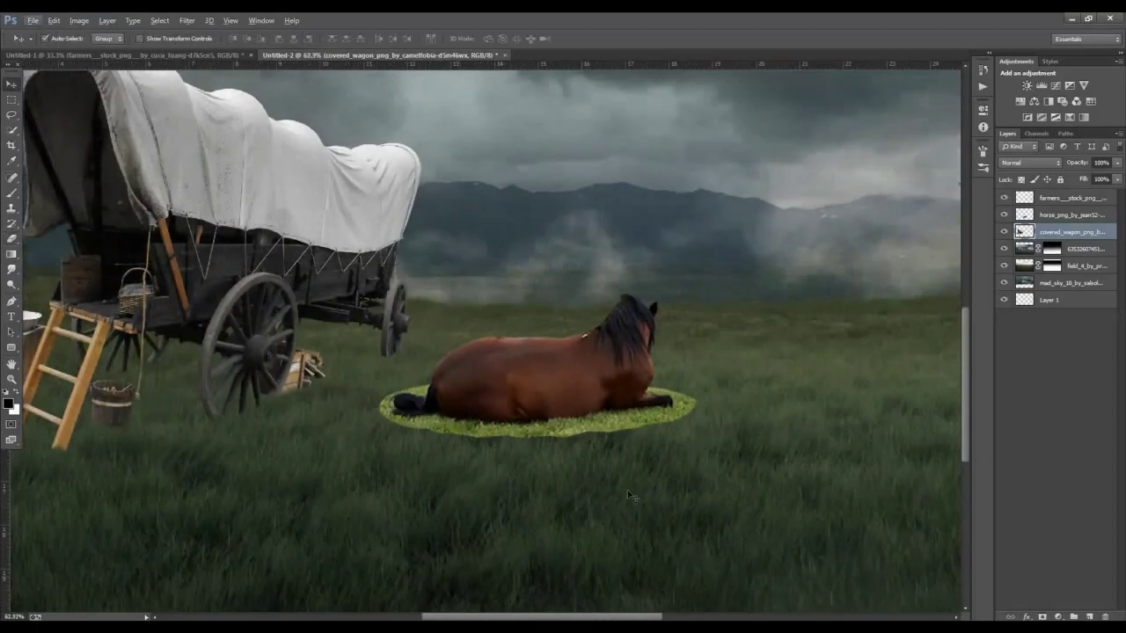
On the horse layer, erase the lower edge of the green grass patch with a large eraser.
{"action": "left_click", "coordinate": [553, 378]}
{"action": "scroll", "coordinate": [428, 467], "scroll_direction": "up", "scroll_amount": 2}
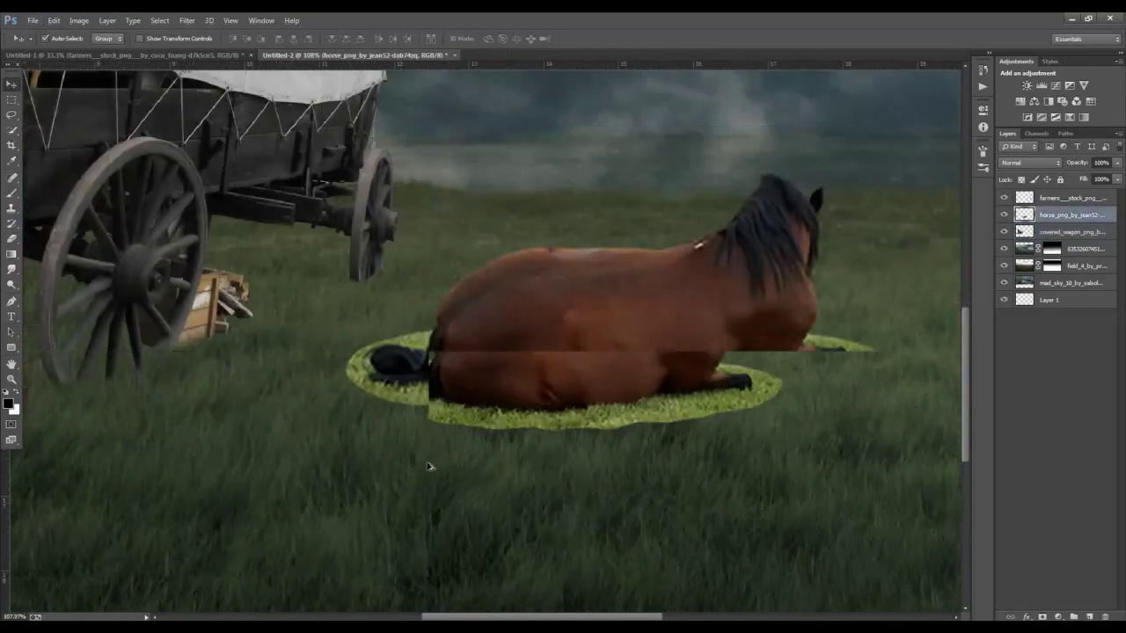
{"action": "scroll", "coordinate": [428, 466], "scroll_direction": "up", "scroll_amount": 1}
{"action": "key", "text": "e"}
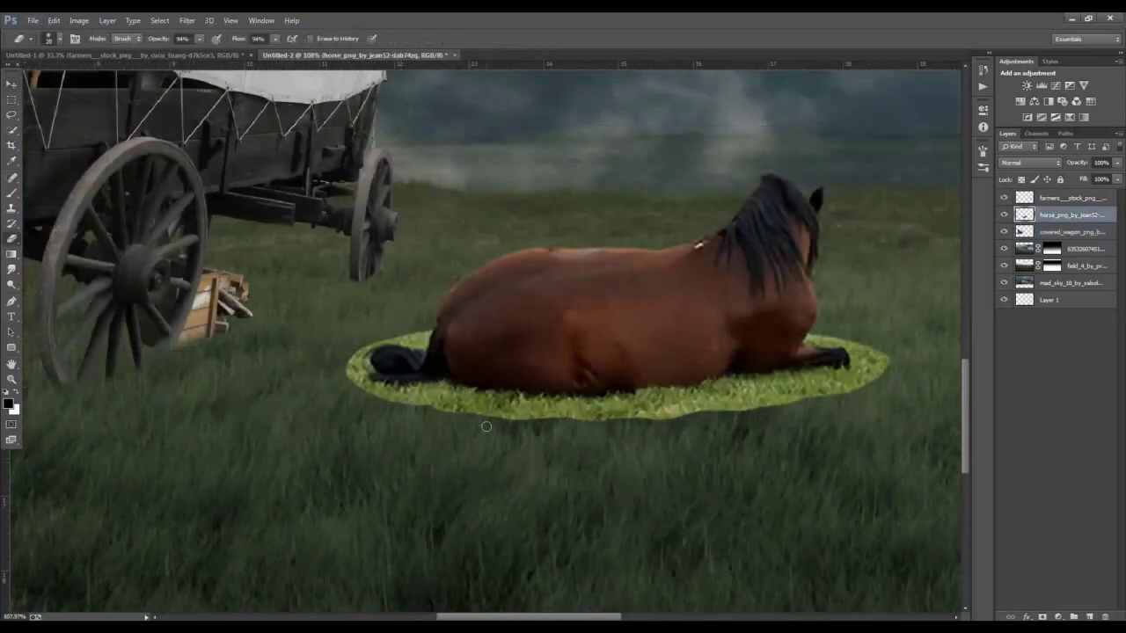
{"action": "key", "text": "bracketright"}
{"action": "key", "text": "bracketright"}
{"action": "mouse_move", "coordinate": [487, 422]}
{"action": "left_mouse_down"}
{"action": "mouse_move", "coordinate": [450, 395]}
{"action": "mouse_move", "coordinate": [366, 393]}
{"action": "mouse_move", "coordinate": [357, 374]}
{"action": "left_mouse_up"}
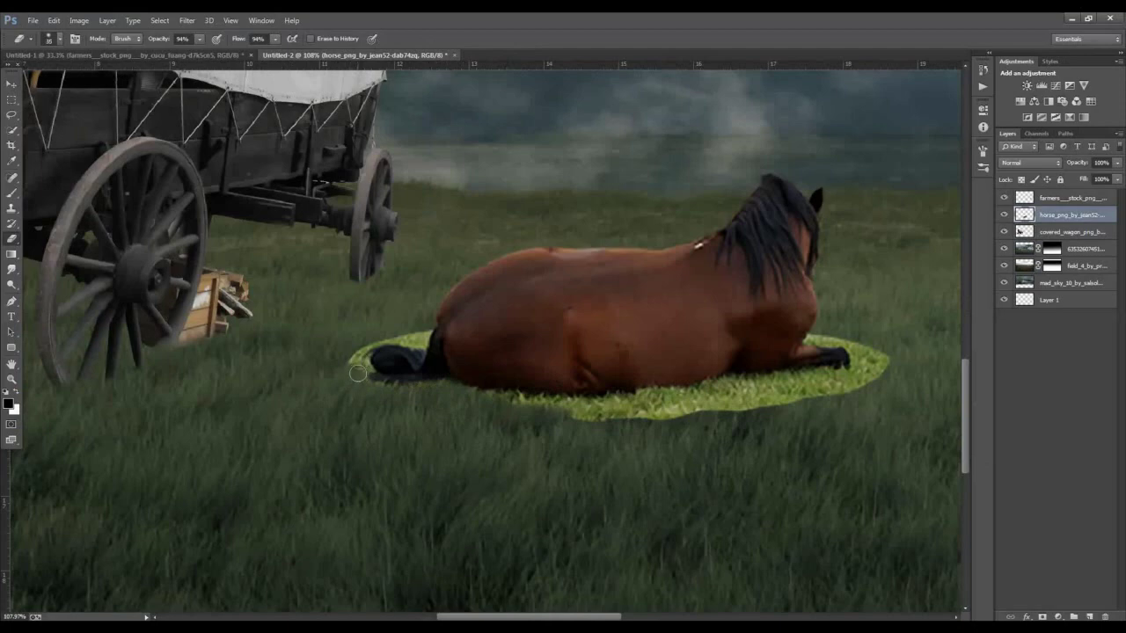
{"action": "key", "text": "bracketleft"}
Erase the remaining green patch along its left edge and under the belly, front legs and hooves.
{"action": "left_click_drag", "start_coordinate": [355, 351], "coordinate": [416, 334]}
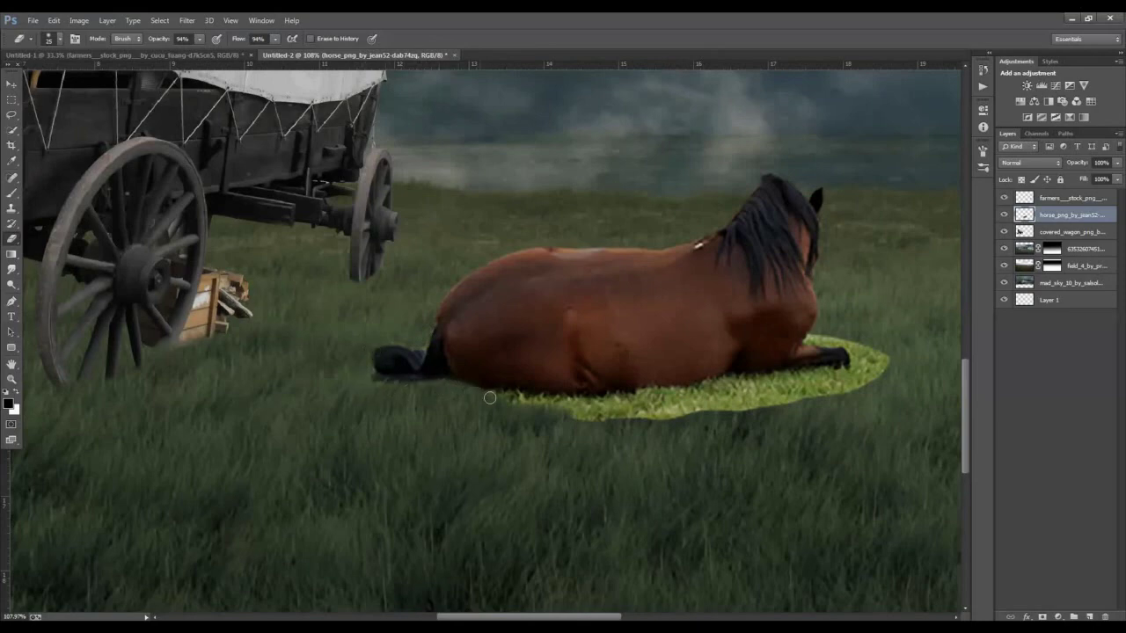
{"action": "left_click_drag", "start_coordinate": [526, 398], "coordinate": [533, 410]}
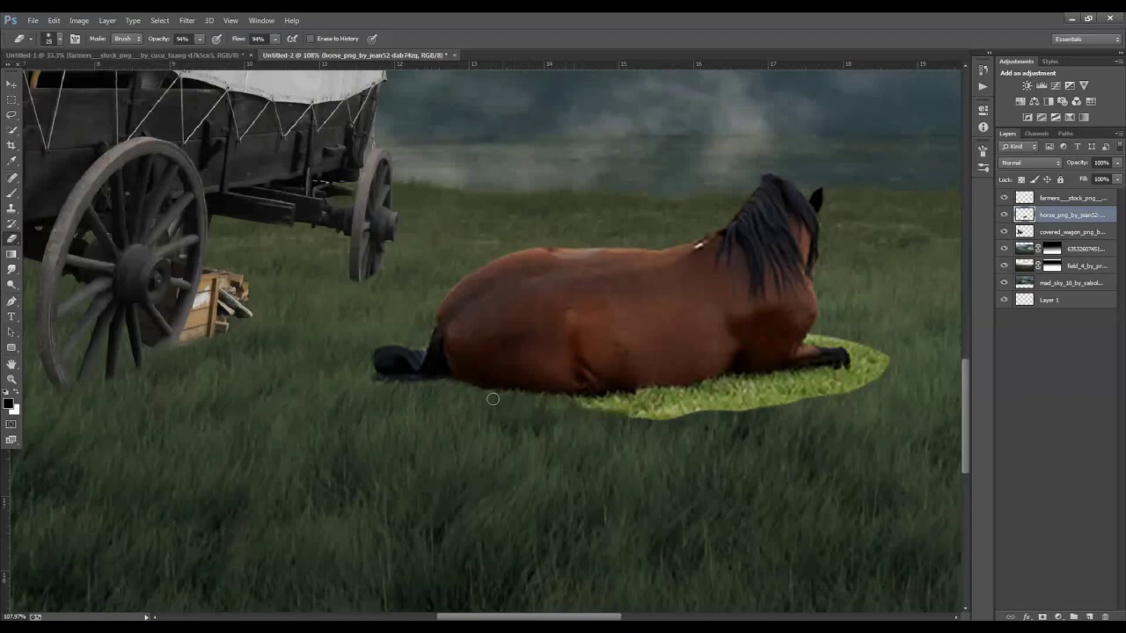
{"action": "left_click_drag", "start_coordinate": [686, 420], "coordinate": [664, 421]}
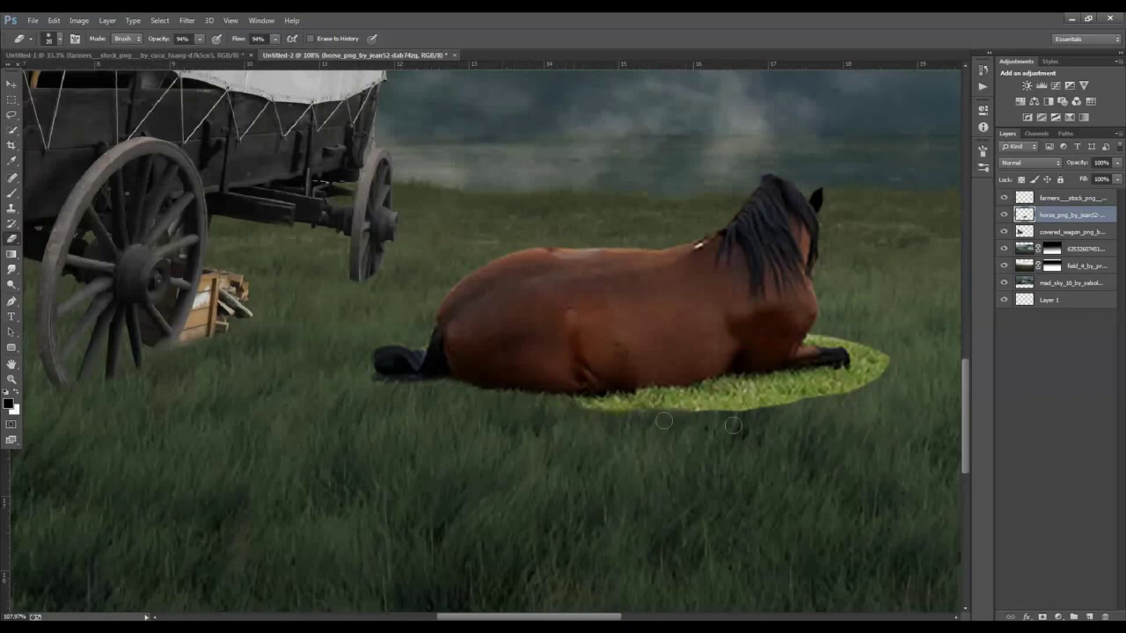
{"action": "left_click_drag", "start_coordinate": [732, 426], "coordinate": [589, 411]}
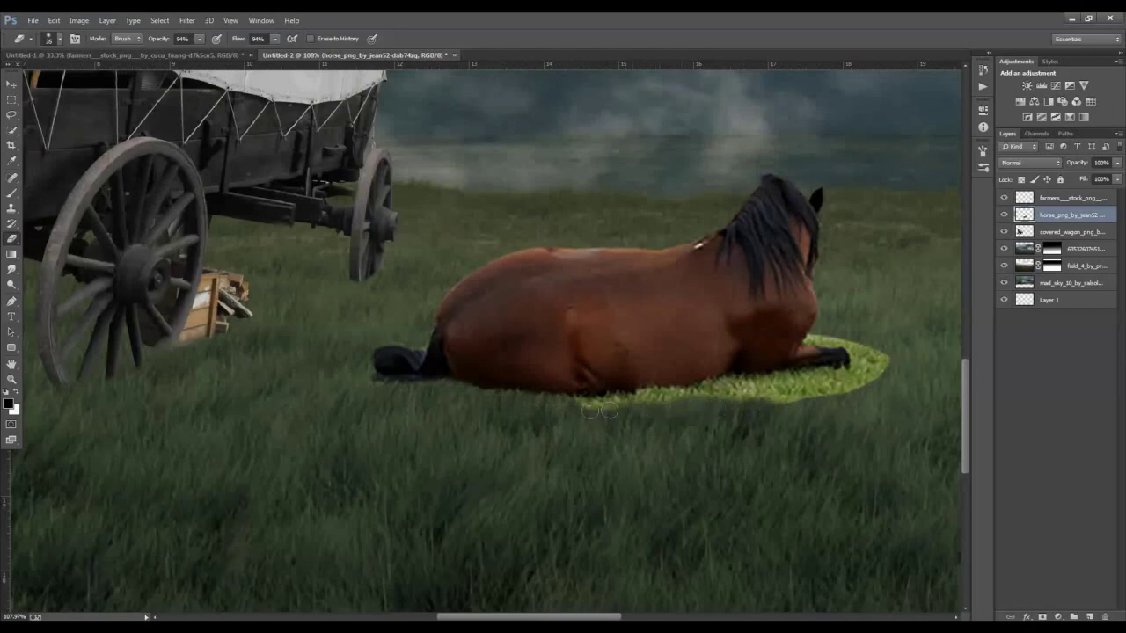
{"action": "mouse_move", "coordinate": [577, 407]}
{"action": "left_mouse_down"}
{"action": "mouse_move", "coordinate": [709, 391]}
{"action": "mouse_move", "coordinate": [816, 404]}
{"action": "left_mouse_up"}
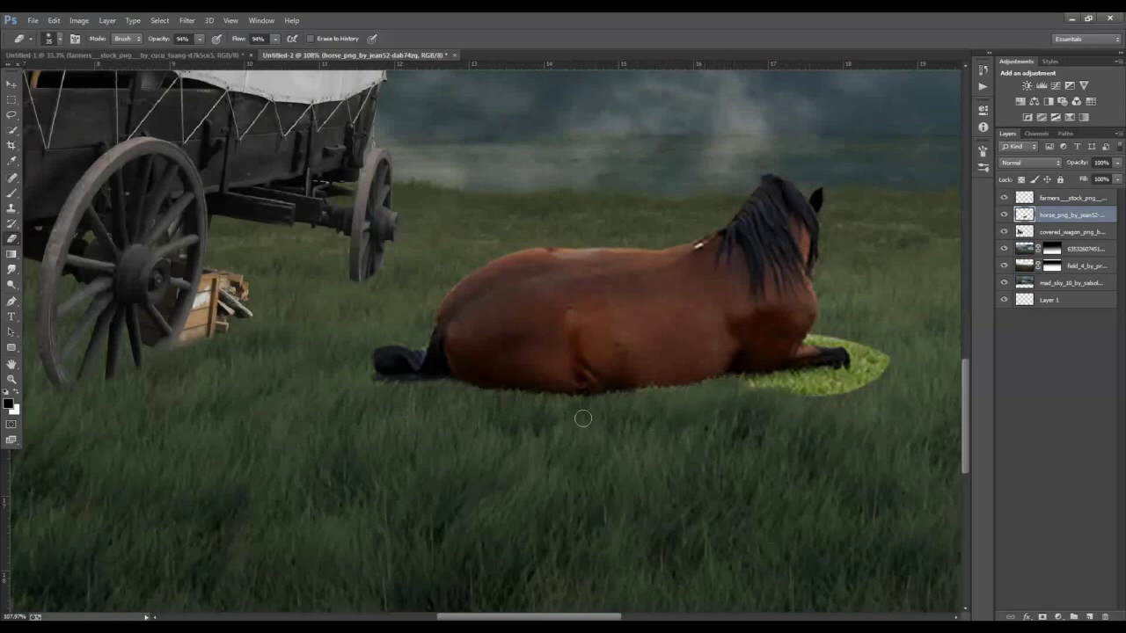
{"action": "mouse_move", "coordinate": [712, 400]}
{"action": "left_mouse_down"}
{"action": "mouse_move", "coordinate": [834, 378]}
{"action": "mouse_move", "coordinate": [744, 387]}
{"action": "mouse_move", "coordinate": [844, 372]}
{"action": "mouse_move", "coordinate": [870, 357]}
{"action": "mouse_move", "coordinate": [863, 350]}
{"action": "left_mouse_up"}
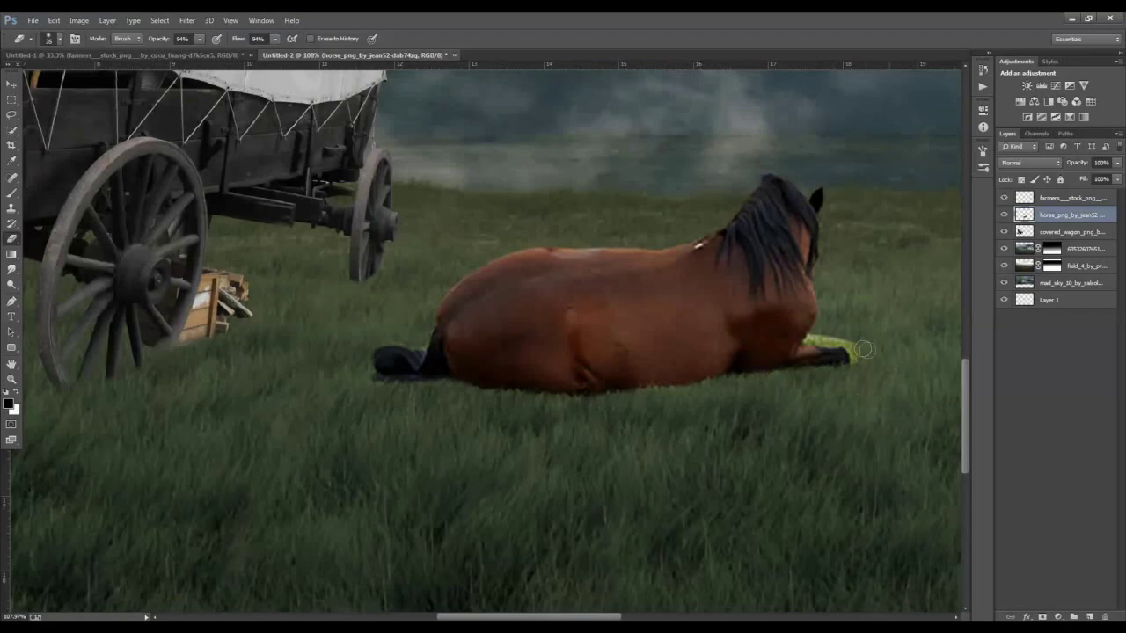
{"action": "scroll", "coordinate": [881, 391], "scroll_direction": "up", "scroll_amount": 4, "text": "alt"}
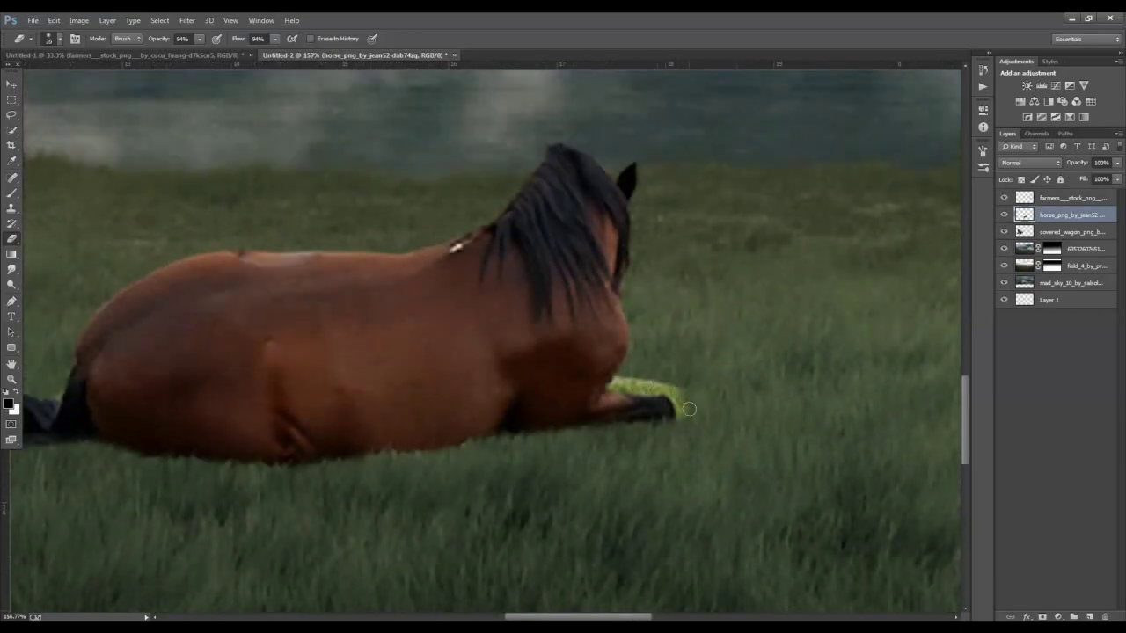
{"action": "mouse_move", "coordinate": [678, 393]}
{"action": "left_mouse_down"}
{"action": "mouse_move", "coordinate": [614, 380]}
{"action": "mouse_move", "coordinate": [666, 386]}
{"action": "mouse_move", "coordinate": [636, 387]}
{"action": "mouse_move", "coordinate": [685, 433]}
{"action": "left_mouse_up"}
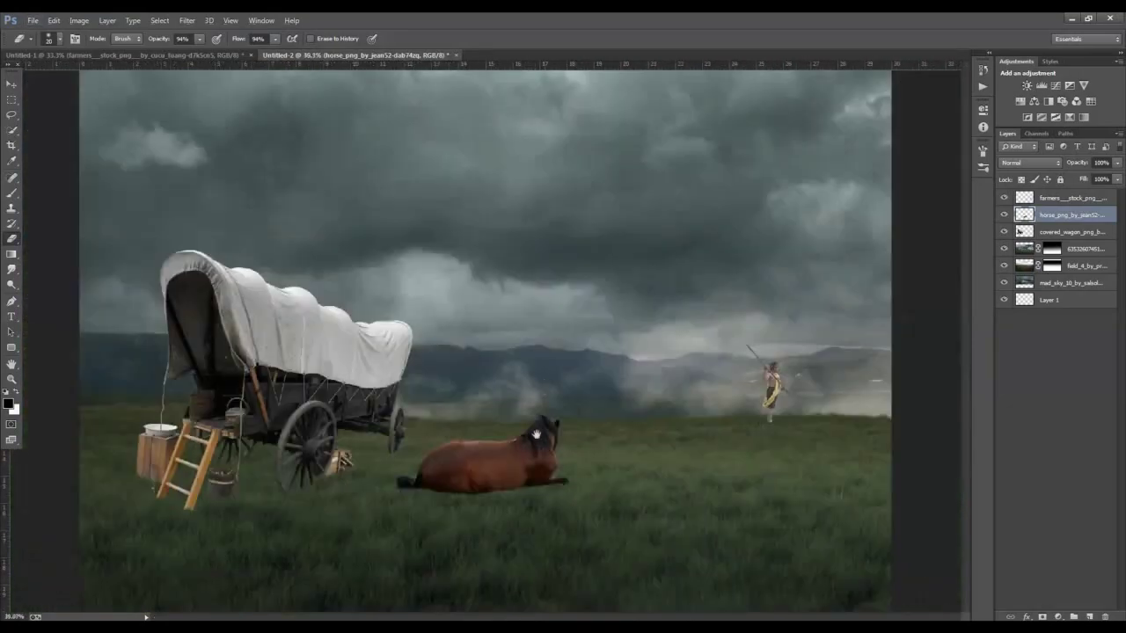
Lower the horse's saturation to -54 with Hue/Saturation.
{"action": "key", "text": "ctrl+u"}
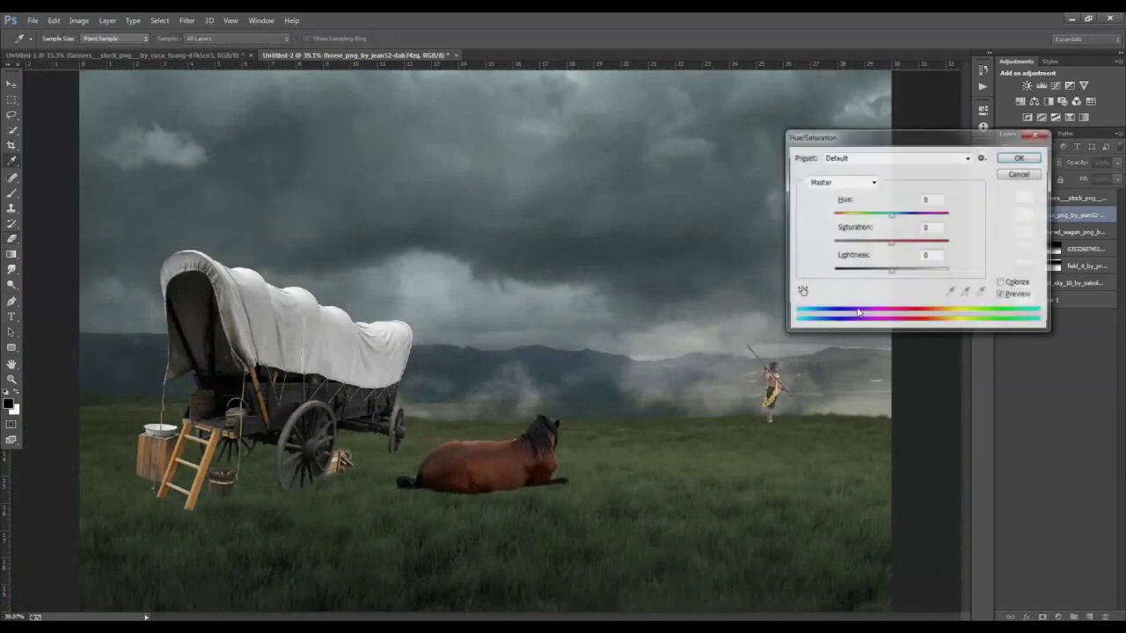
{"action": "mouse_move", "coordinate": [891, 241]}
{"action": "left_mouse_down"}
{"action": "mouse_move", "coordinate": [860, 250]}
{"action": "mouse_move", "coordinate": [890, 275]}
{"action": "left_mouse_up"}
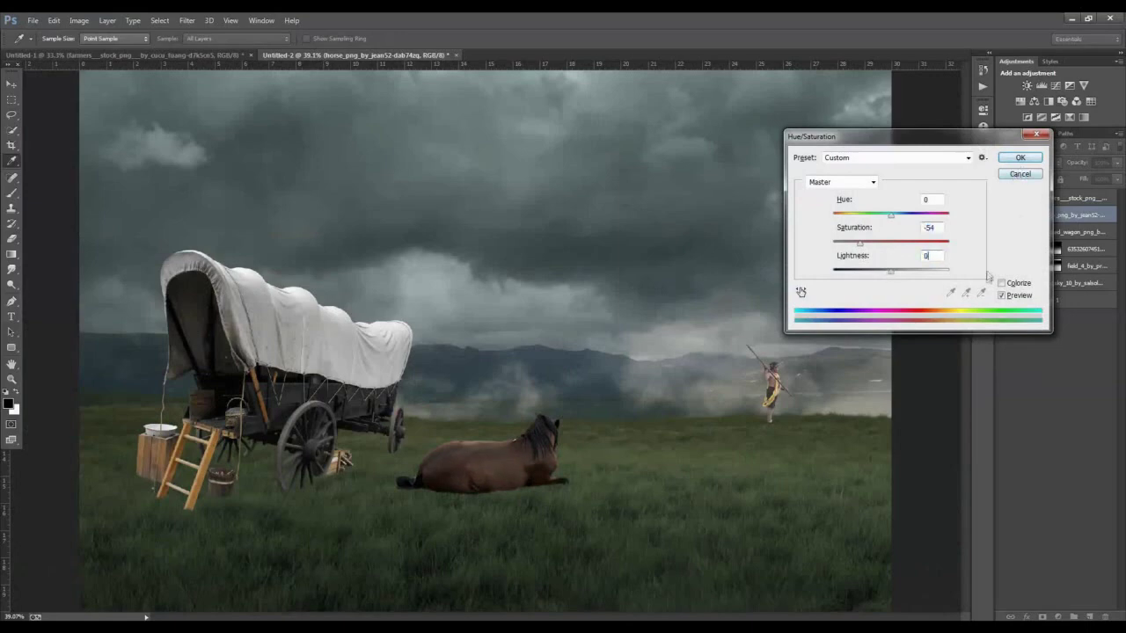
{"action": "left_click", "coordinate": [1013, 160]}
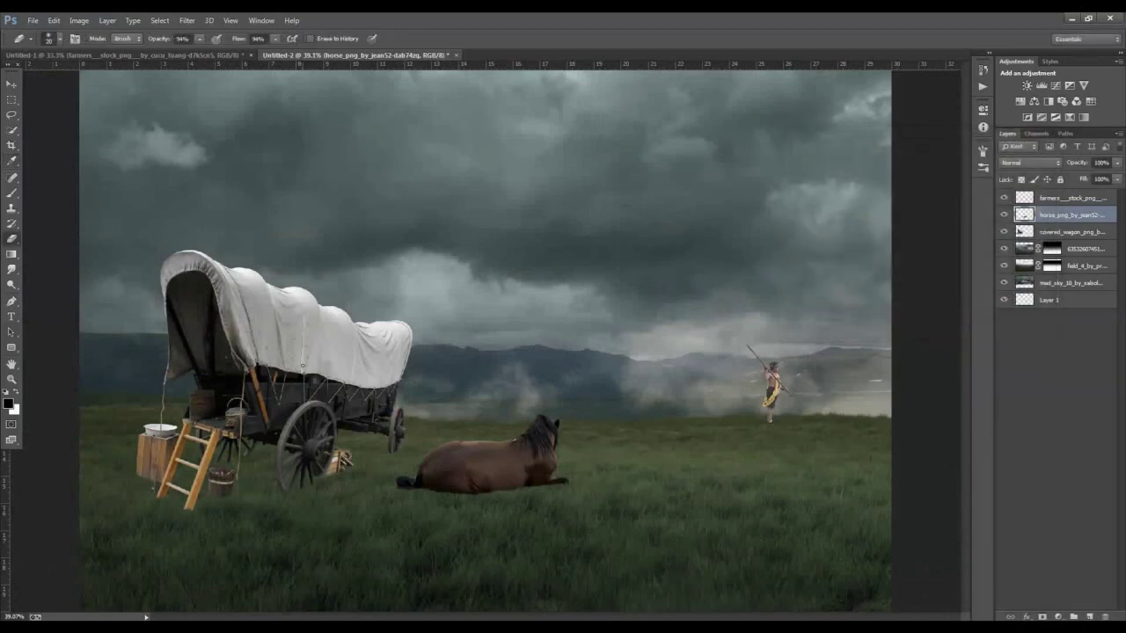
Select the covered wagon layer and lower its saturation to -20.
{"action": "key", "text": "v"}
{"action": "left_click", "coordinate": [303, 369]}
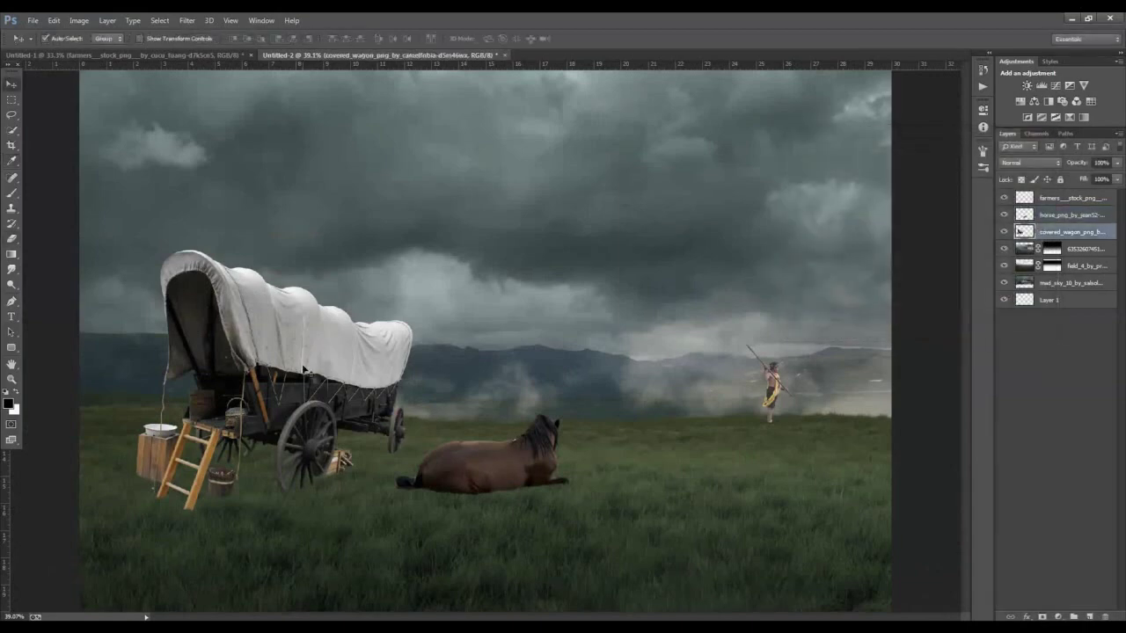
{"action": "key", "text": "ctrl+u"}
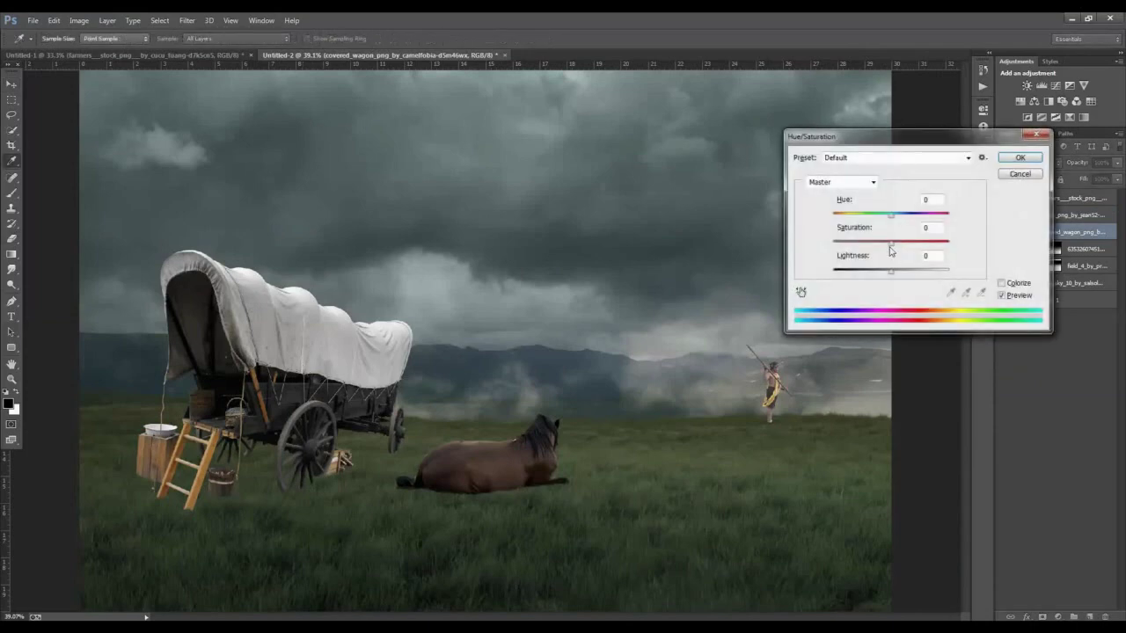
{"action": "left_click_drag", "start_coordinate": [886, 249], "coordinate": [878, 250]}
{"action": "key", "text": "Tab"}
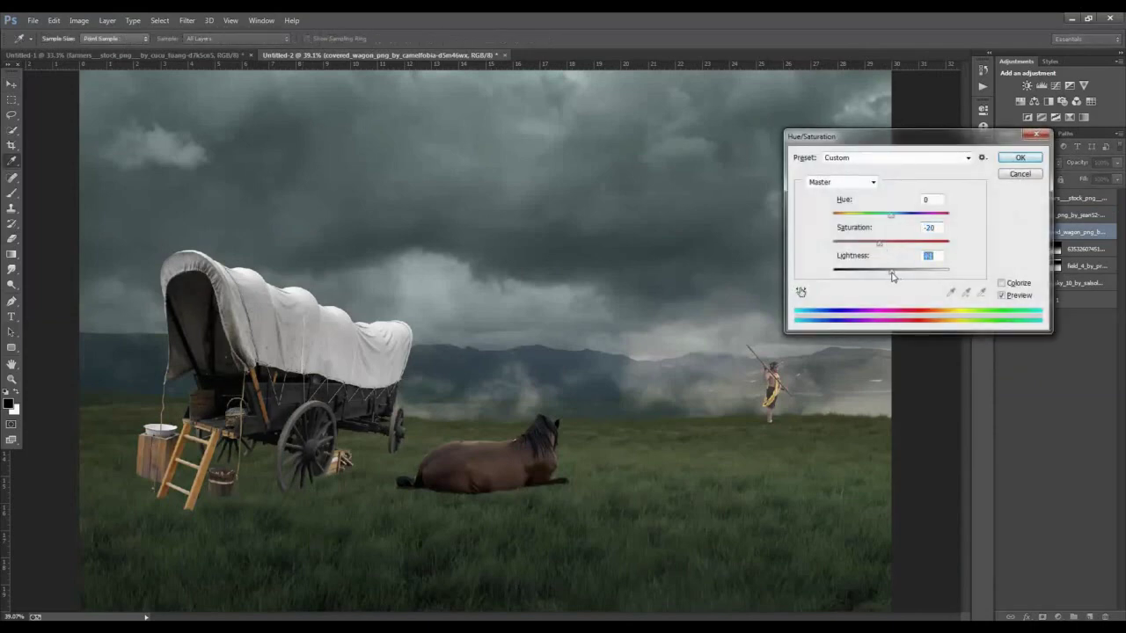
{"action": "left_click", "coordinate": [1019, 157]}
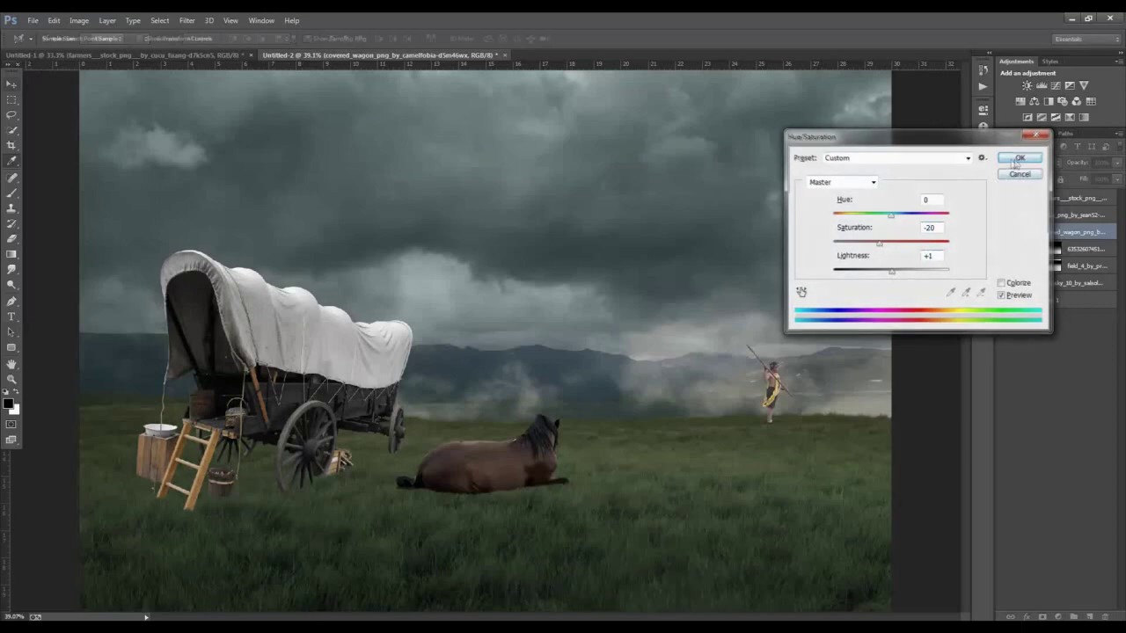
Lower the wagon's brightness slightly with Brightness/Contrast.
{"action": "left_click", "coordinate": [88, 25]}
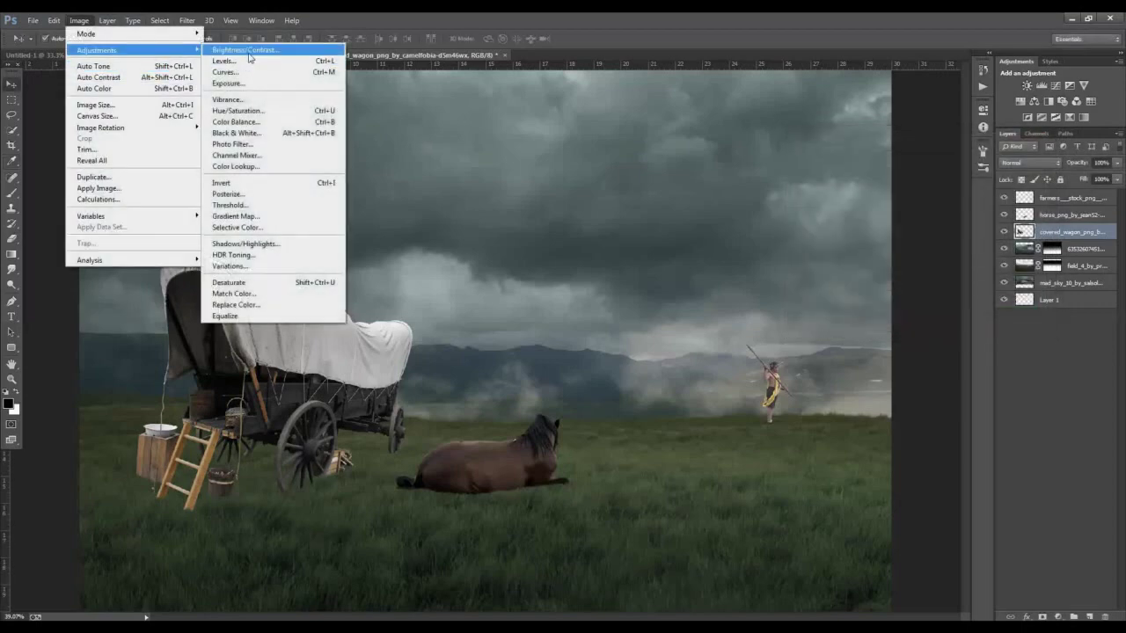
{"action": "left_click", "coordinate": [233, 49]}
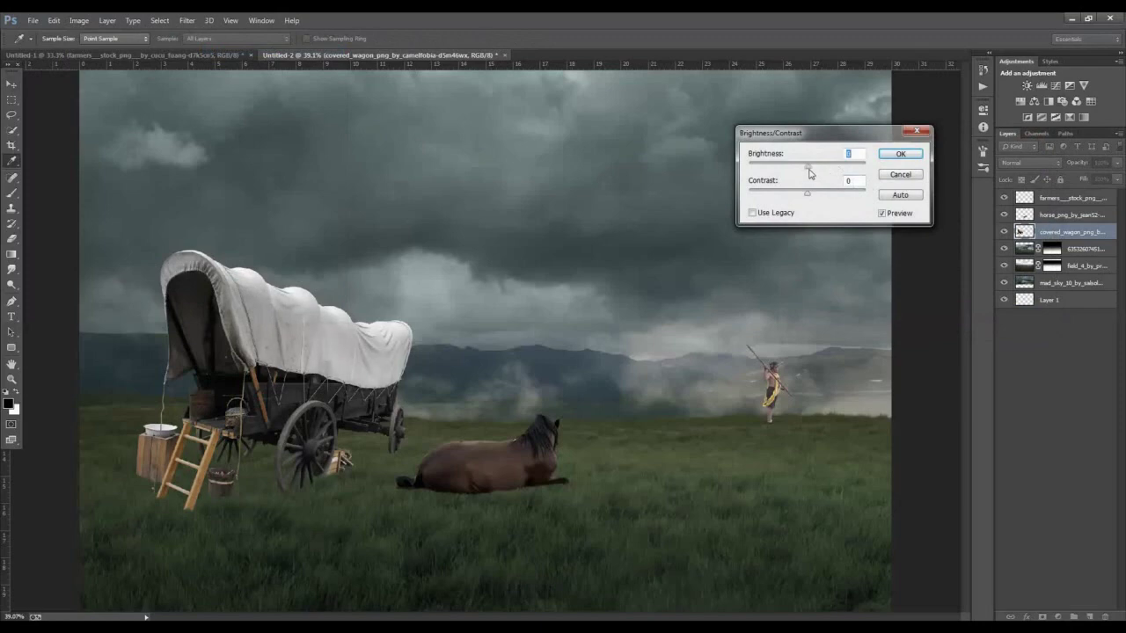
{"action": "mouse_move", "coordinate": [809, 171]}
{"action": "left_mouse_down"}
{"action": "mouse_move", "coordinate": [814, 195]}
{"action": "mouse_move", "coordinate": [793, 172]}
{"action": "left_mouse_up"}
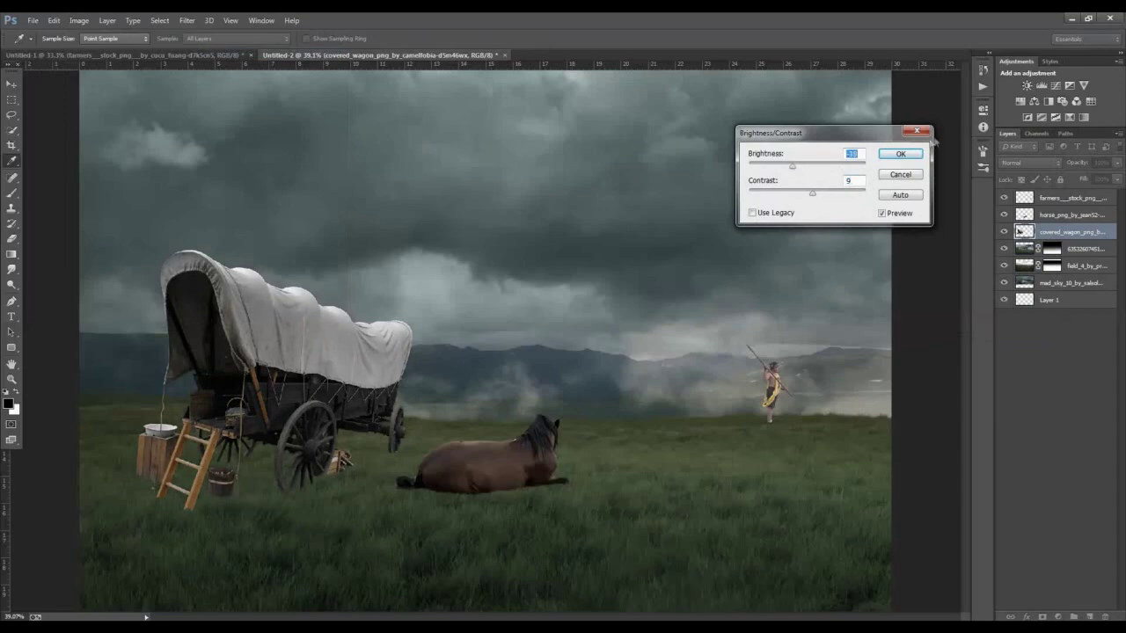
{"action": "left_click", "coordinate": [899, 154]}
{"action": "key", "text": "v"}
Select the horse layer and reduce its brightness slightly with Brightness/Contrast.
{"action": "key", "text": "alt+bracketright"}
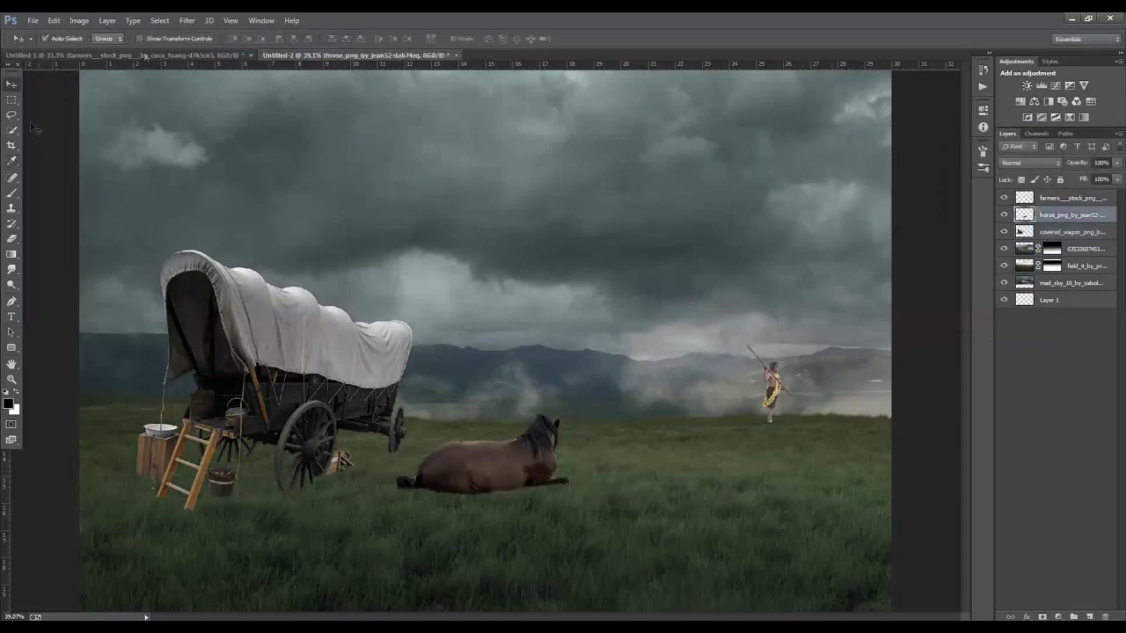
{"action": "left_click", "coordinate": [79, 20]}
{"action": "mouse_move", "coordinate": [96, 50]}
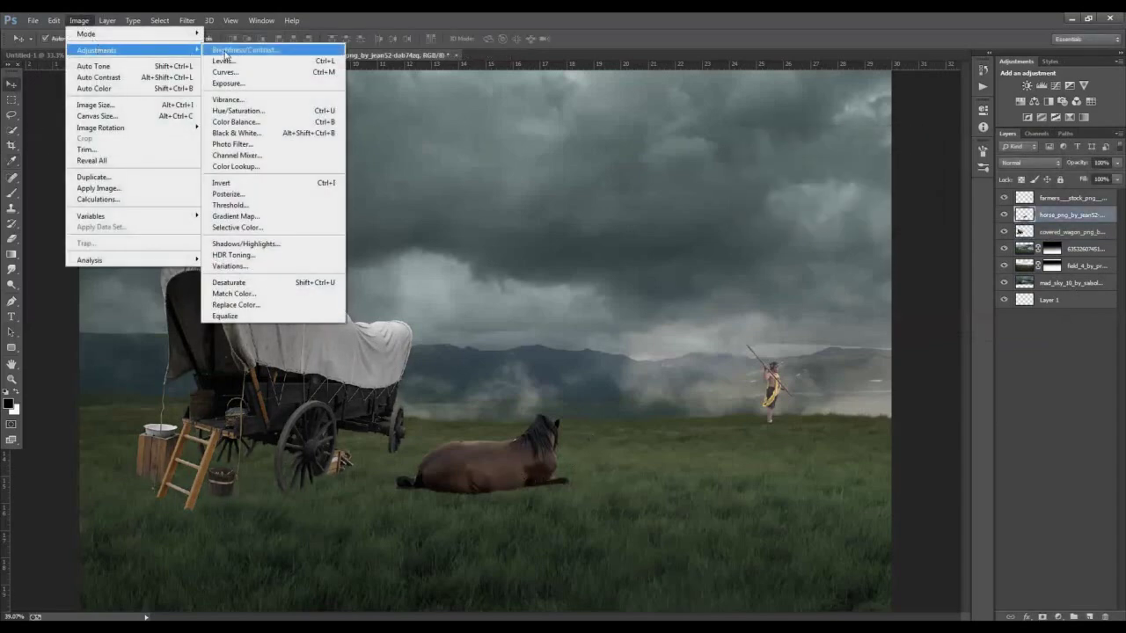
{"action": "left_click", "coordinate": [226, 51]}
{"action": "left_click_drag", "start_coordinate": [809, 170], "coordinate": [802, 169]}
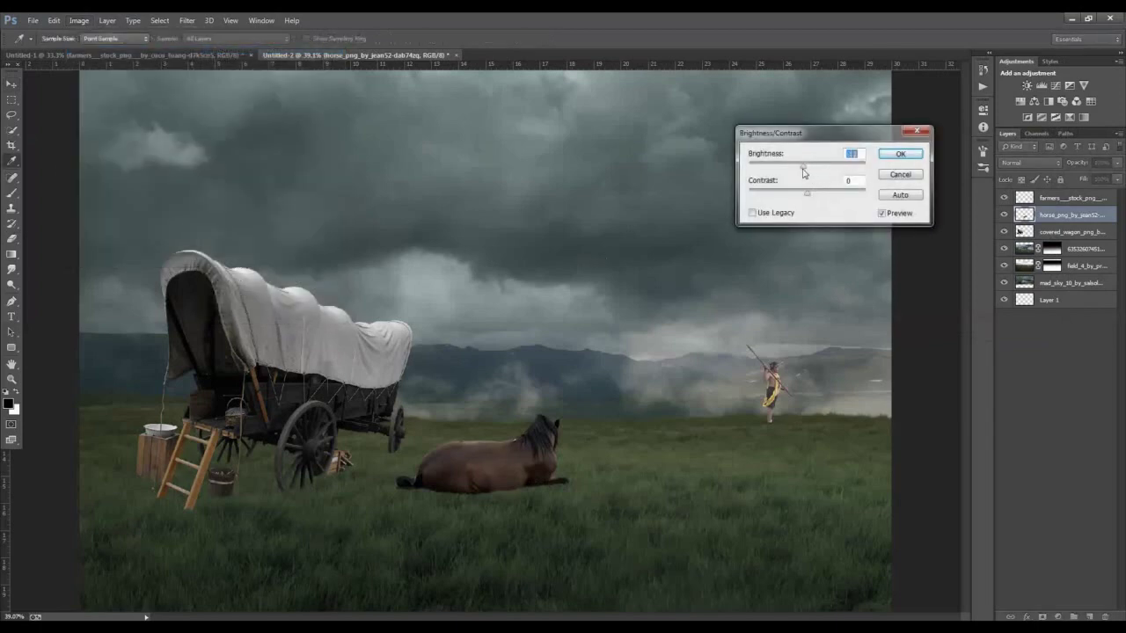
{"action": "left_click", "coordinate": [806, 196]}
{"action": "left_click_drag", "start_coordinate": [802, 170], "coordinate": [807, 172]}
{"action": "left_click", "coordinate": [900, 155]}
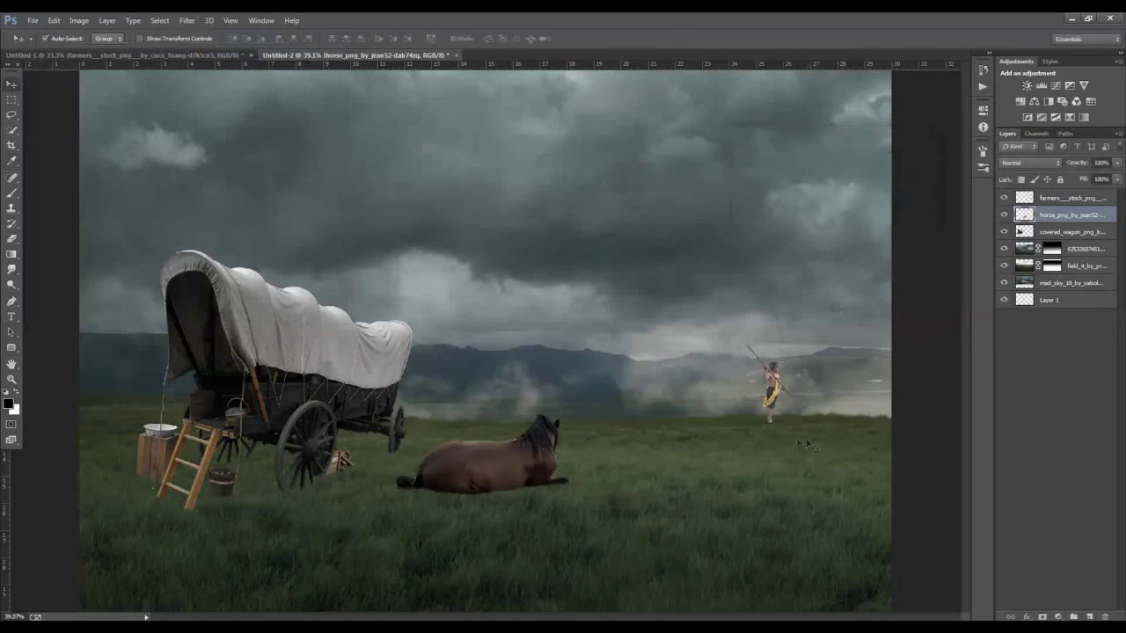
{"action": "scroll", "coordinate": [800, 440], "scroll_direction": "up", "scroll_amount": 1}
Select the spear-holding boy's layer and zoom in on him.
{"action": "scroll", "coordinate": [802, 440], "scroll_direction": "up", "scroll_amount": 1}
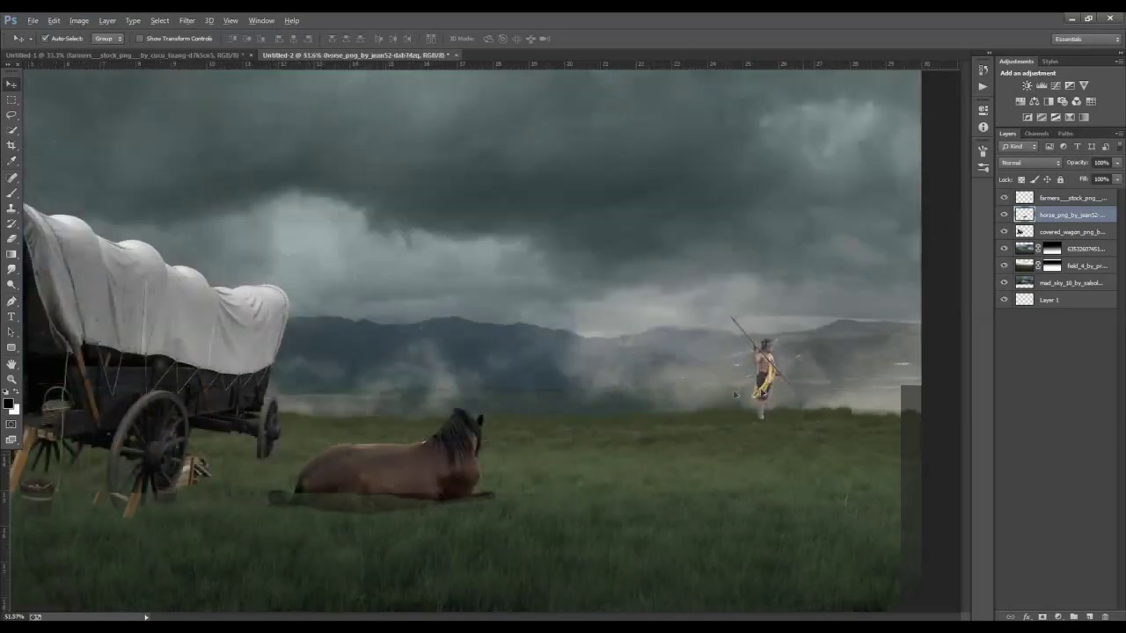
{"action": "scroll", "coordinate": [804, 440], "scroll_direction": "up", "scroll_amount": 1}
{"action": "left_click", "coordinate": [810, 429]}
{"action": "scroll", "coordinate": [792, 439], "scroll_direction": "up", "scroll_amount": 1}
{"action": "scroll", "coordinate": [765, 452], "scroll_direction": "up", "scroll_amount": 1}
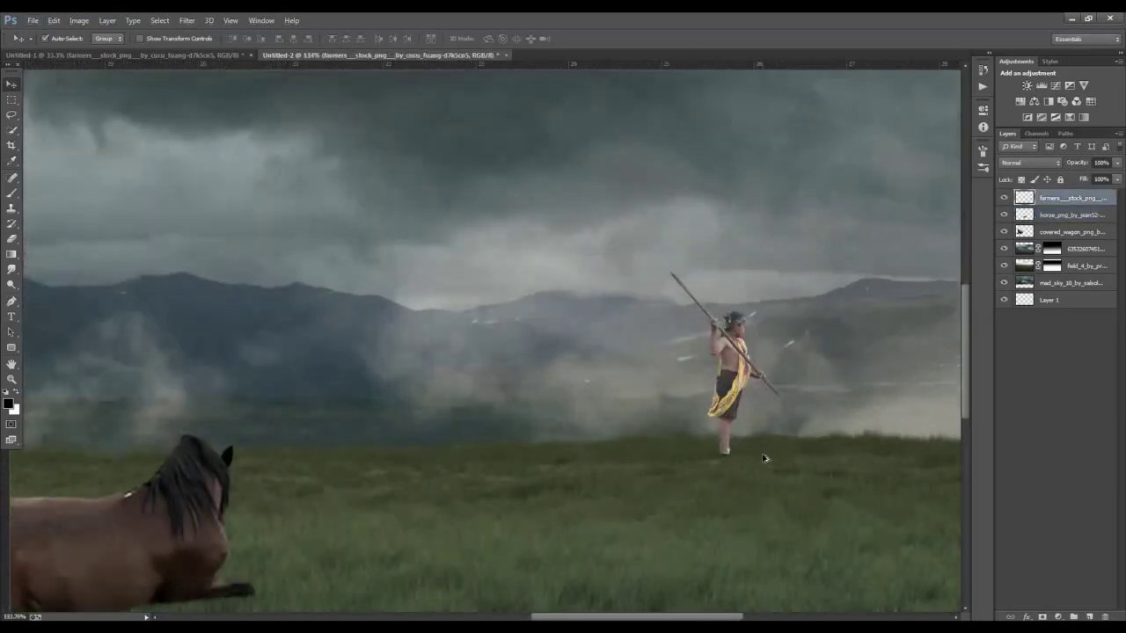
{"action": "scroll", "coordinate": [747, 462], "scroll_direction": "up", "scroll_amount": 1}
{"action": "scroll", "coordinate": [740, 465], "scroll_direction": "up", "scroll_amount": 1}
{"action": "key", "text": "e"}
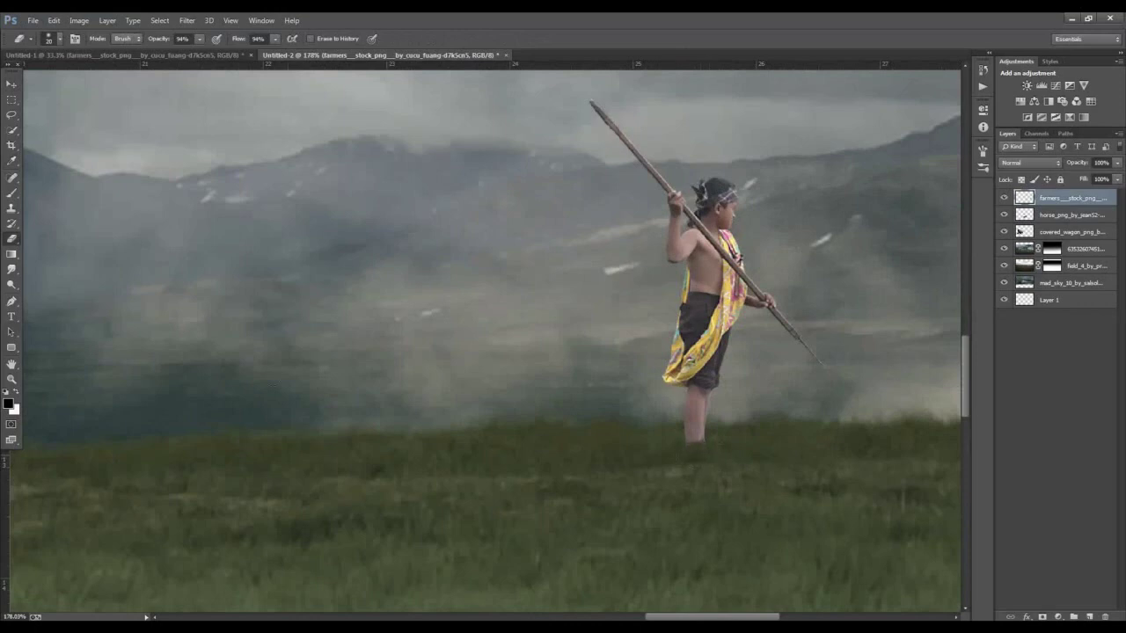
{"action": "mouse_move", "coordinate": [667, 430]}
{"action": "left_mouse_down"}
{"action": "mouse_move", "coordinate": [615, 440]}
{"action": "mouse_move", "coordinate": [551, 403]}
{"action": "left_mouse_up"}
{"action": "scroll", "coordinate": [565, 376], "scroll_direction": "down", "scroll_amount": 1}
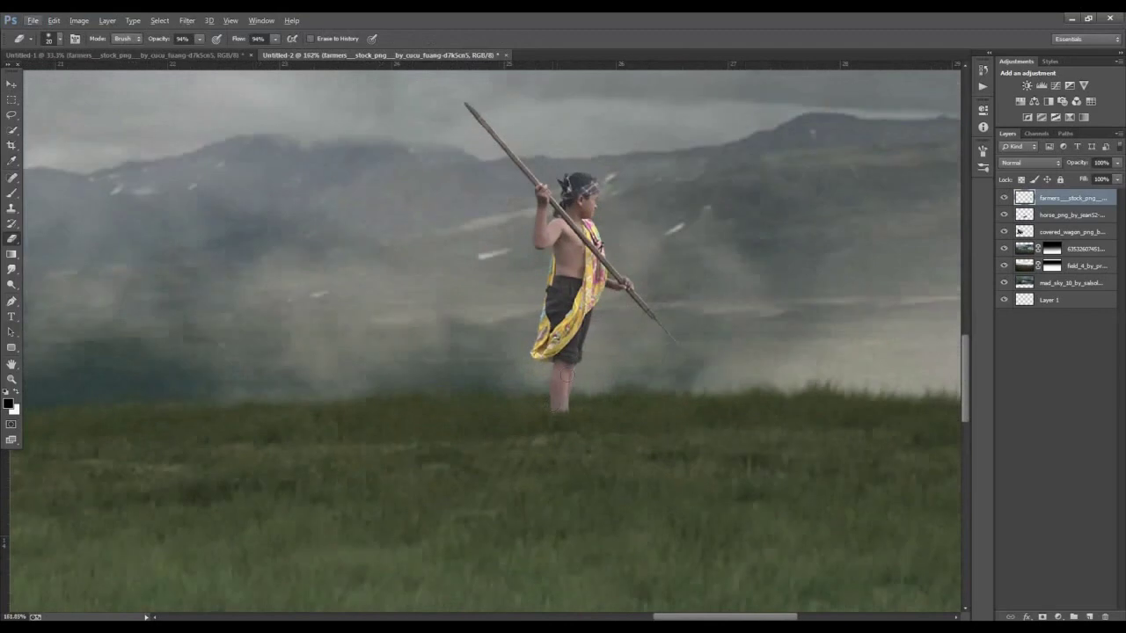
Darken the boy to brightness -17 and add a new empty Layer 2 above the horse.
{"action": "left_click", "coordinate": [80, 22]}
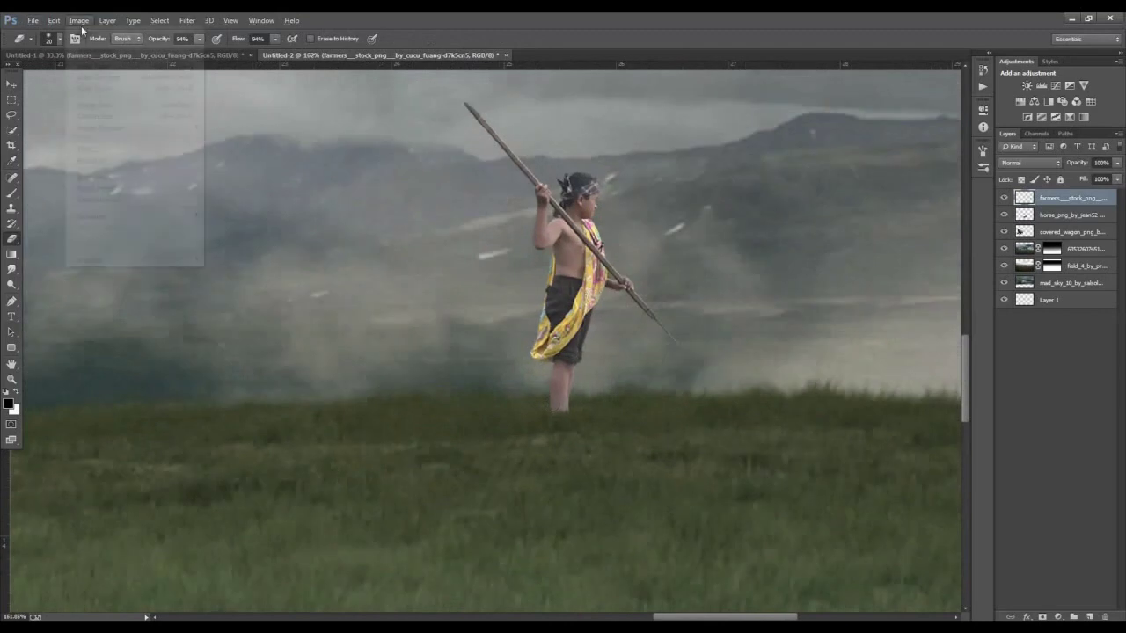
{"action": "left_click", "coordinate": [245, 50]}
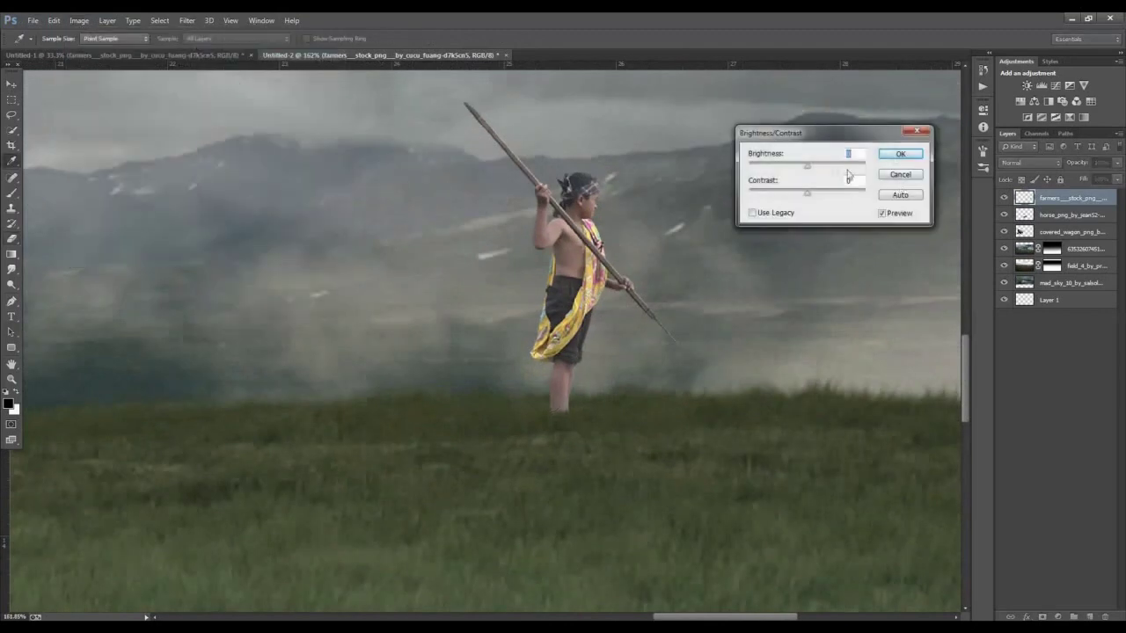
{"action": "left_click_drag", "start_coordinate": [805, 171], "coordinate": [814, 197]}
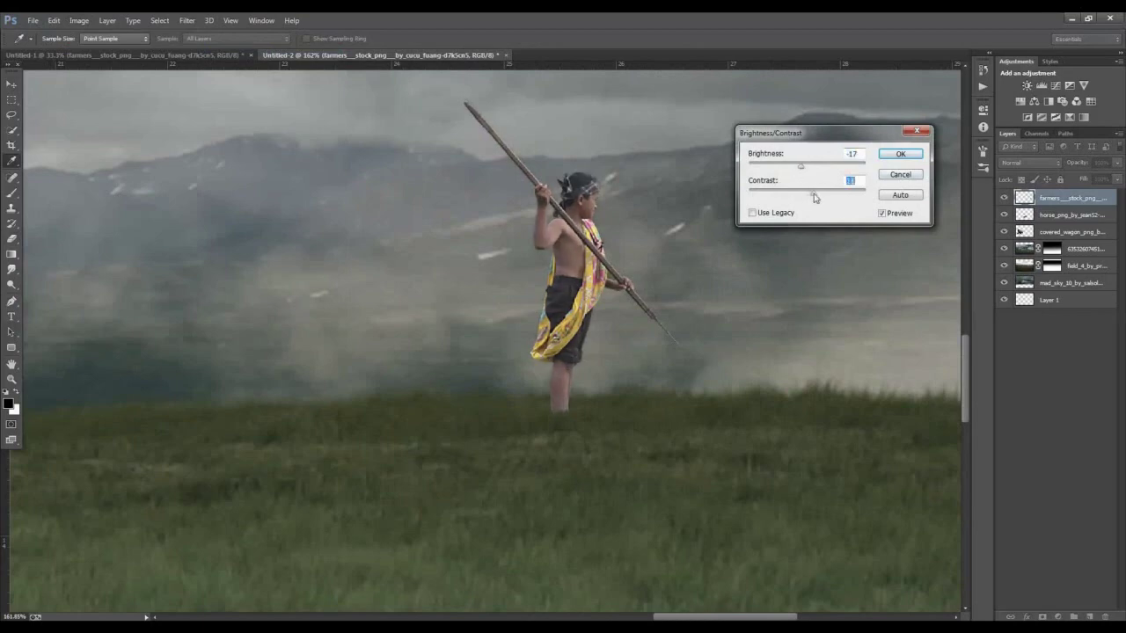
{"action": "left_click", "coordinate": [895, 158]}
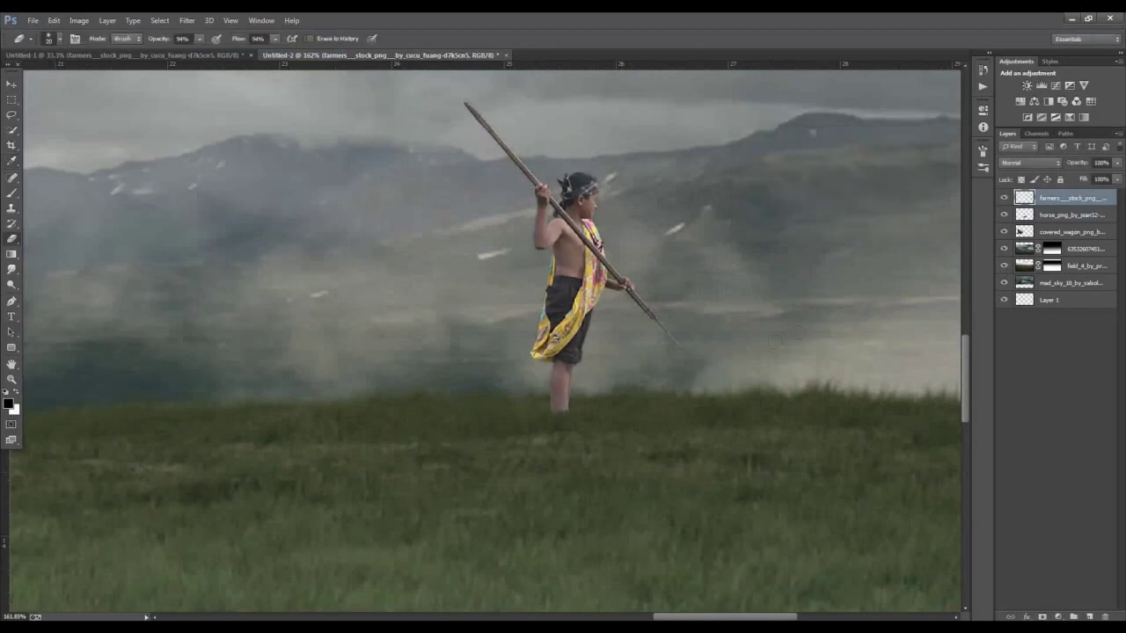
{"action": "left_click", "coordinate": [1062, 215]}
{"action": "left_click", "coordinate": [1089, 616]}
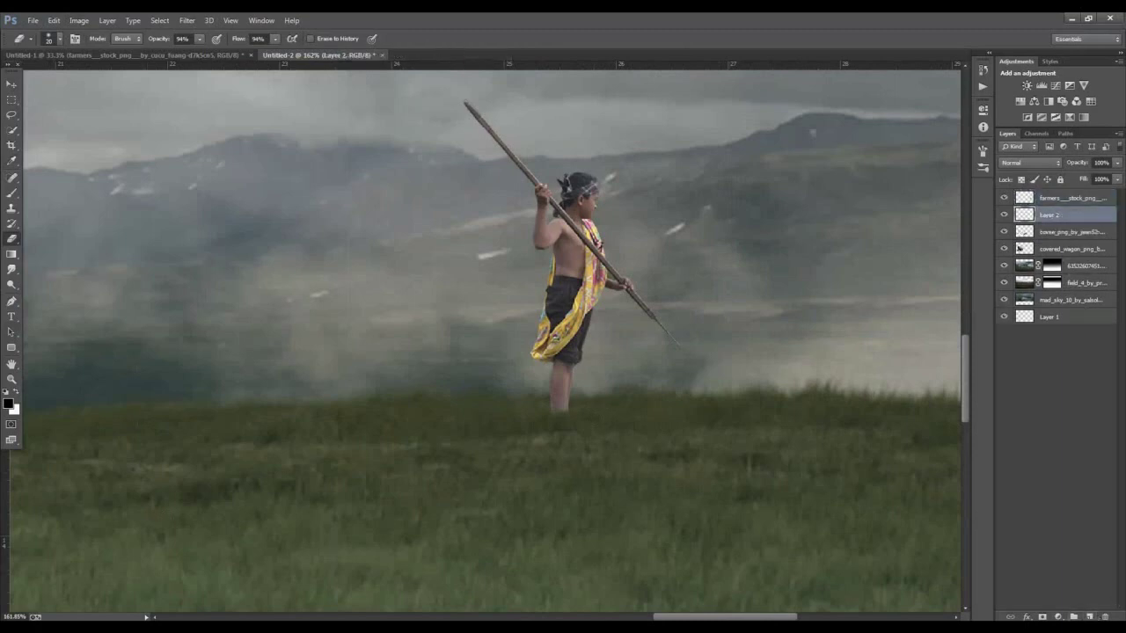
Paint a soft black dab on Layer 2 and stretch, squash and tilt it into a shadow.
{"action": "key", "text": "b"}
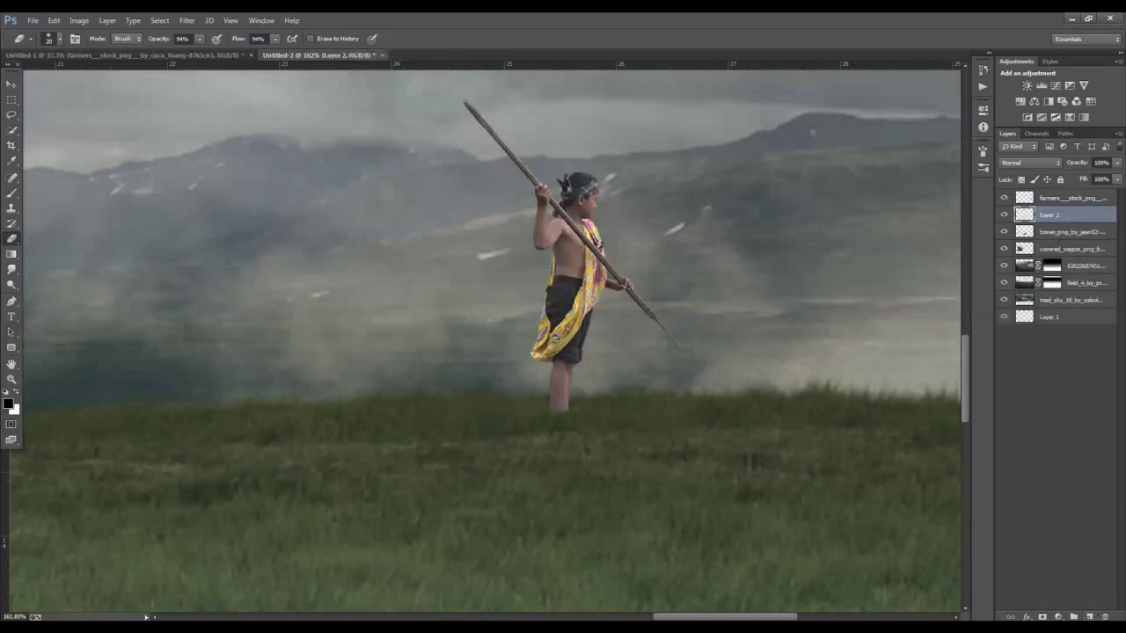
{"action": "key", "text": "b"}
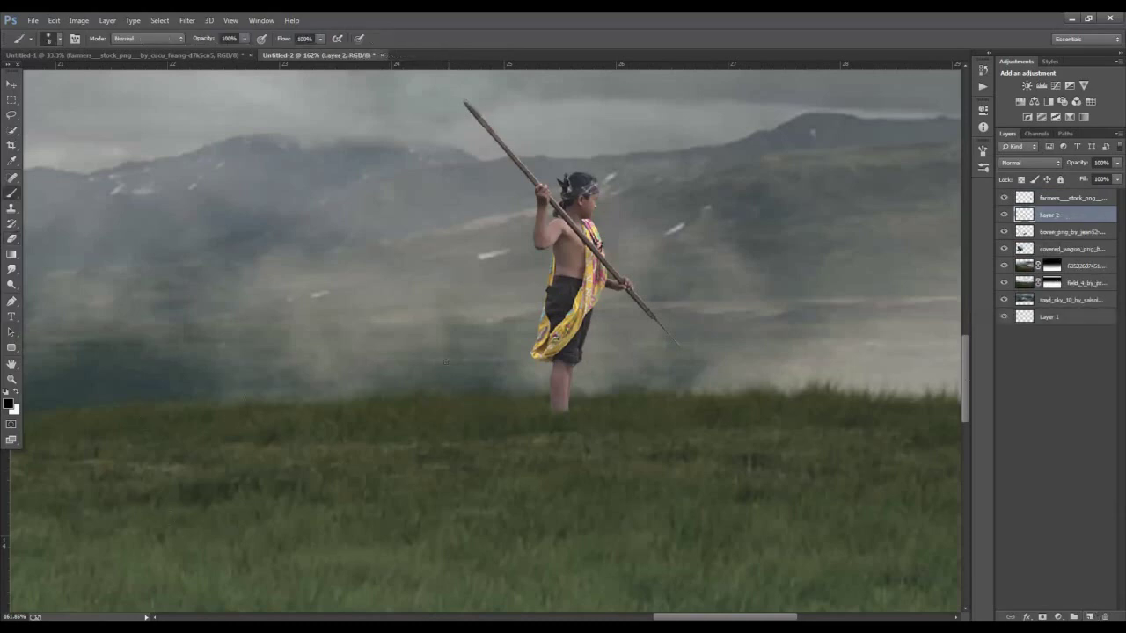
{"action": "left_click", "coordinate": [363, 412]}
{"action": "key", "text": "ctrl+t"}
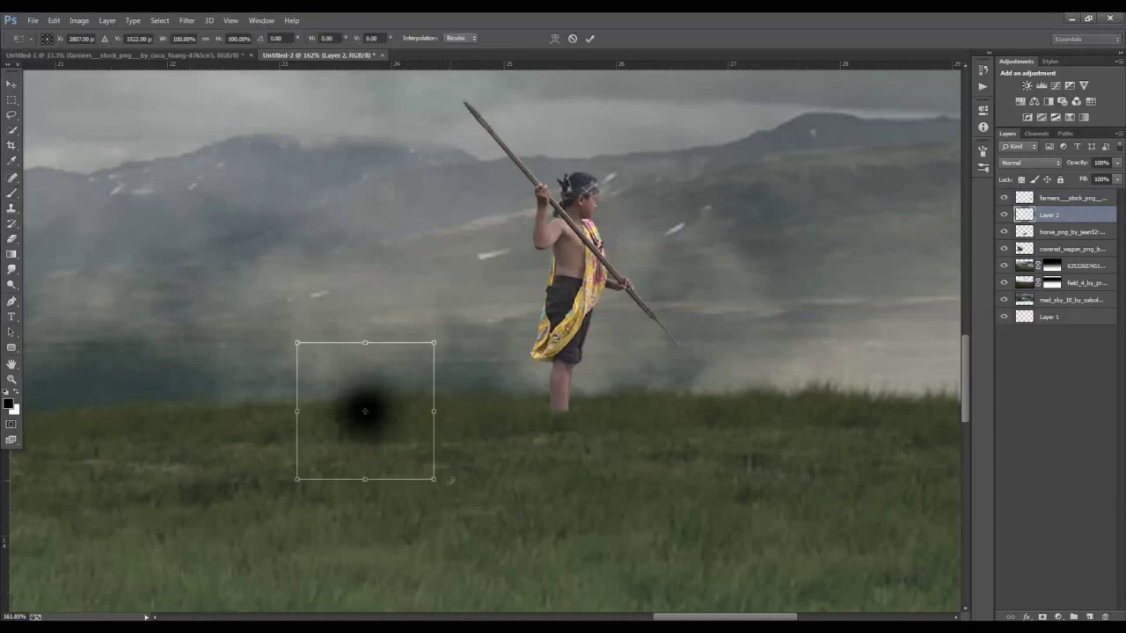
{"action": "left_click_drag", "start_coordinate": [431, 423], "coordinate": [814, 412]}
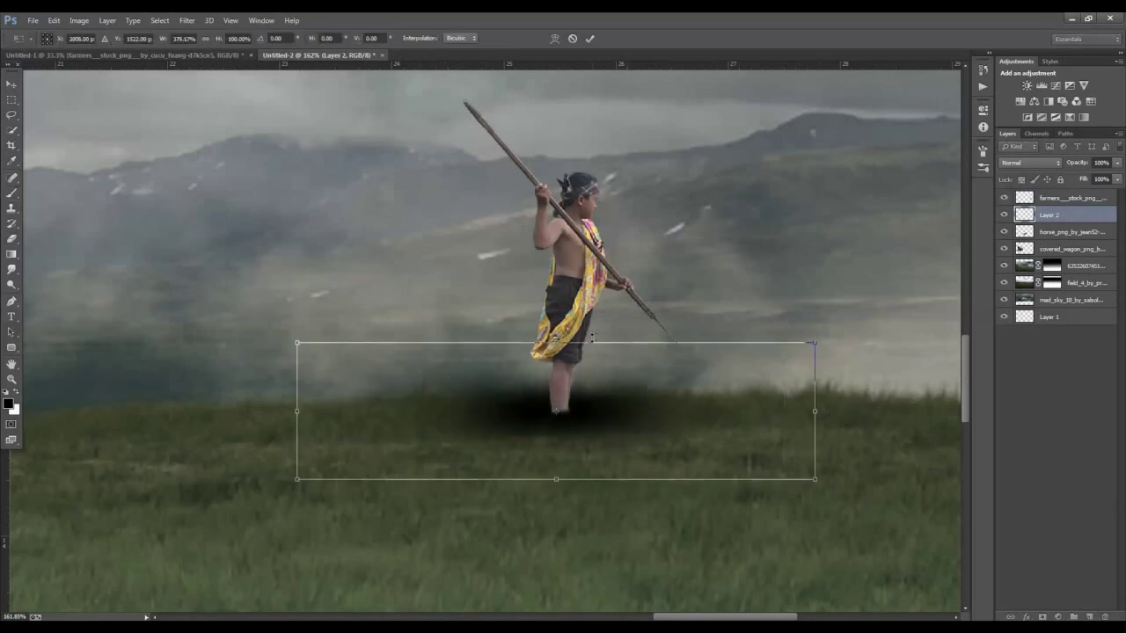
{"action": "left_click_drag", "start_coordinate": [592, 343], "coordinate": [592, 422]}
{"action": "left_click_drag", "start_coordinate": [682, 464], "coordinate": [612, 432]}
{"action": "left_click_drag", "start_coordinate": [774, 492], "coordinate": [657, 390]}
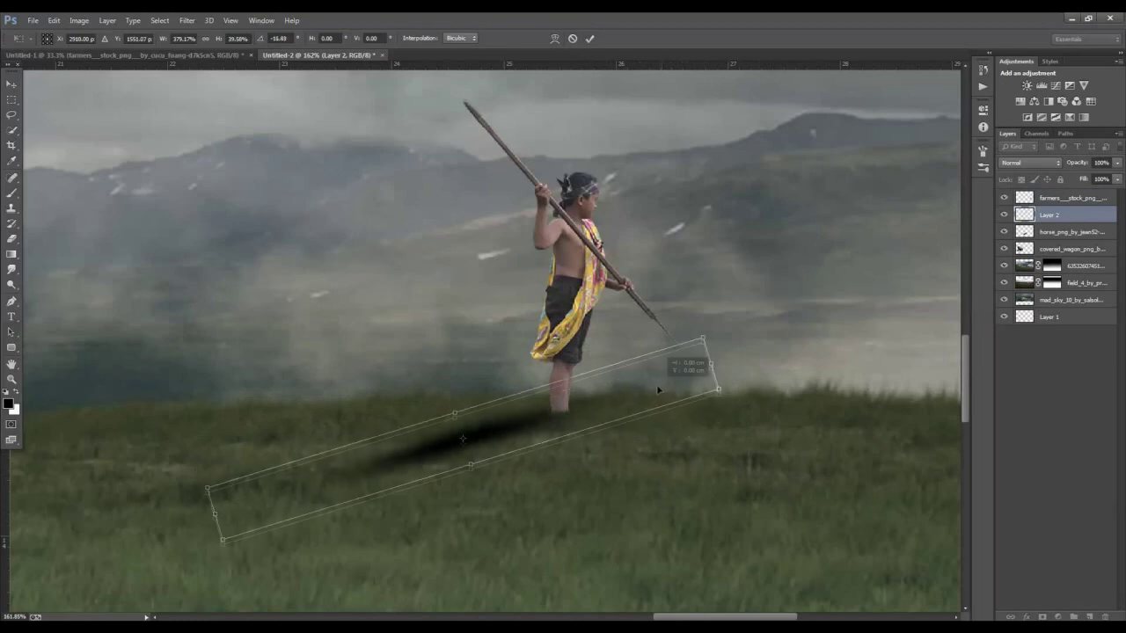
Shorten and fit the shadow at the boy's feet, then lower its opacity to 53%.
{"action": "left_click_drag", "start_coordinate": [210, 519], "coordinate": [234, 510]}
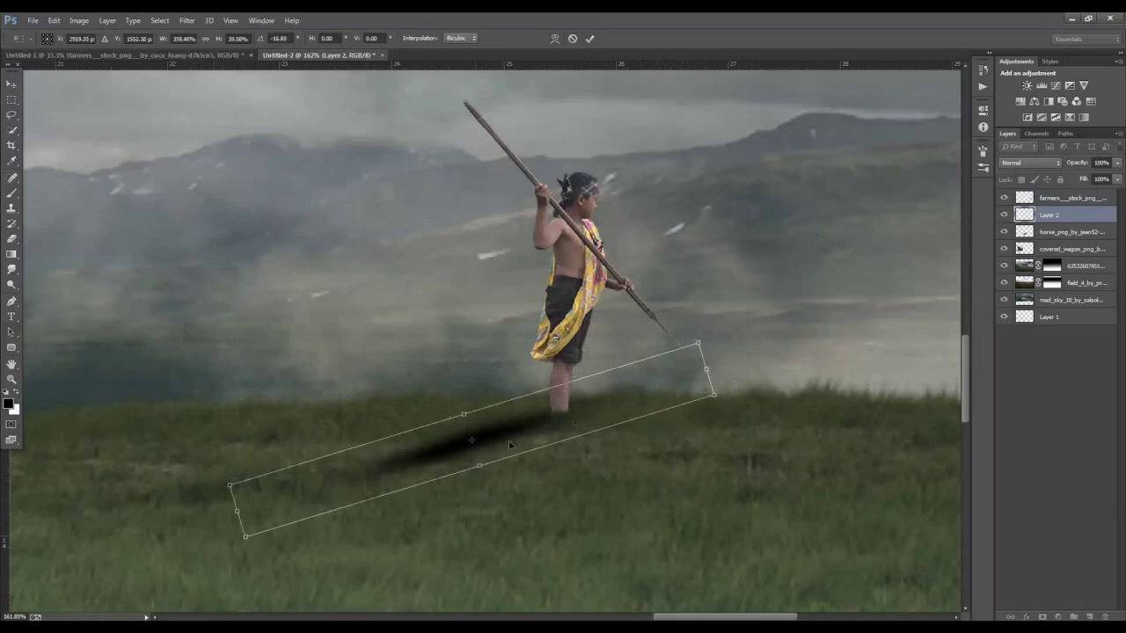
{"action": "left_click_drag", "start_coordinate": [534, 439], "coordinate": [530, 440]}
{"action": "key", "text": "Return"}
{"action": "key", "text": "b"}
{"action": "left_click", "coordinate": [1116, 163]}
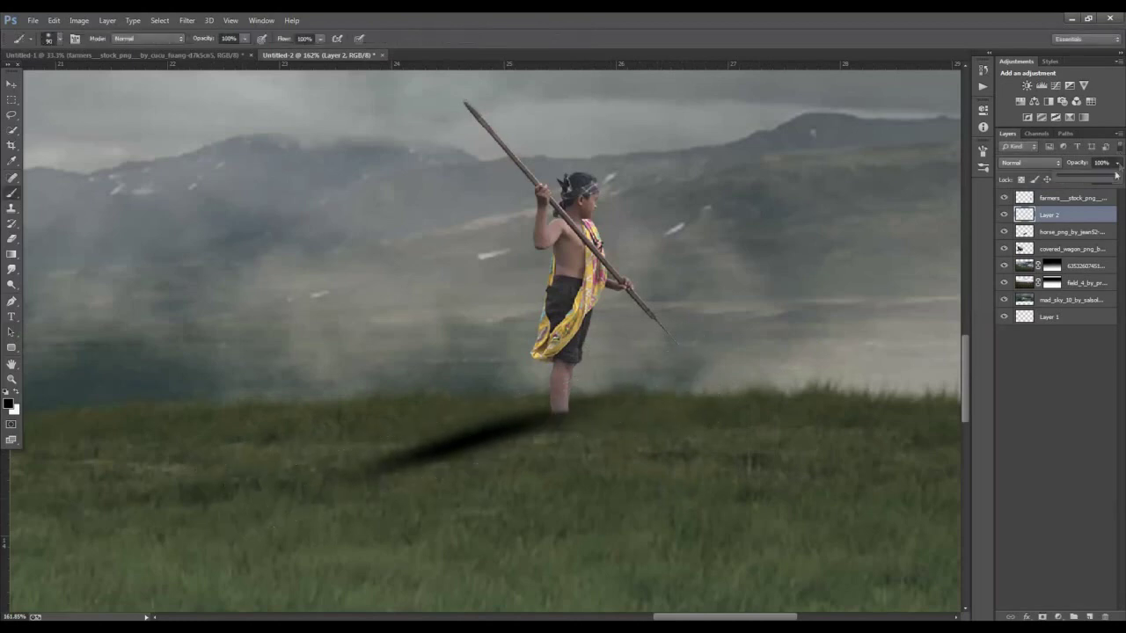
{"action": "left_click_drag", "start_coordinate": [1115, 178], "coordinate": [1080, 179]}
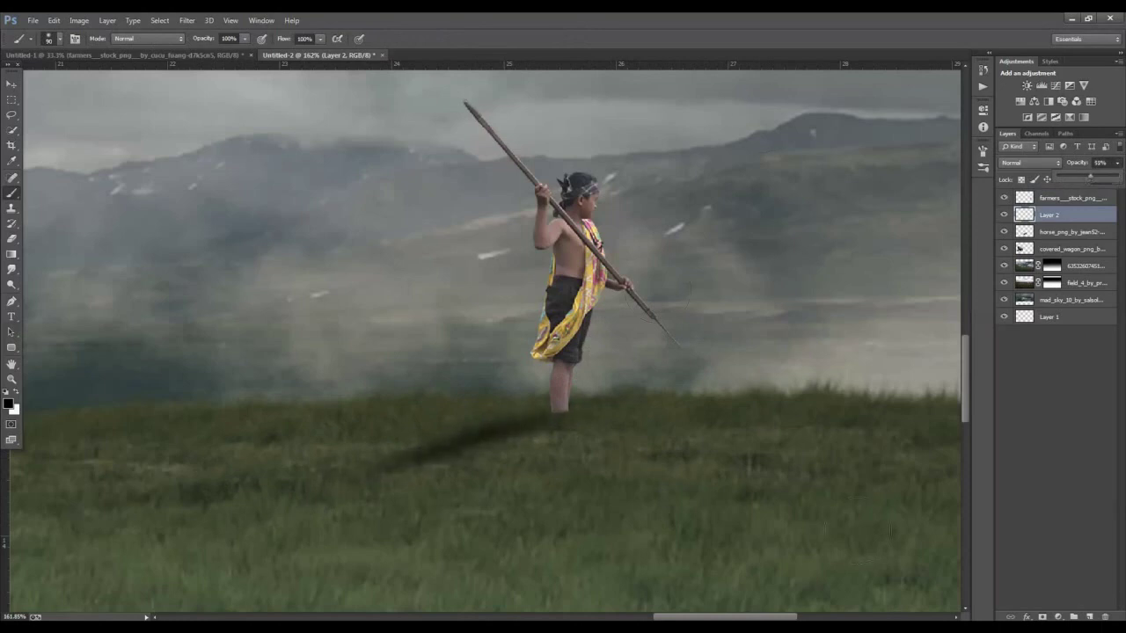
{"action": "left_click", "coordinate": [11, 84]}
Select the boy's layer and set Hue/Saturation to saturation -39 and lightness -1.
{"action": "left_click", "coordinate": [589, 242]}
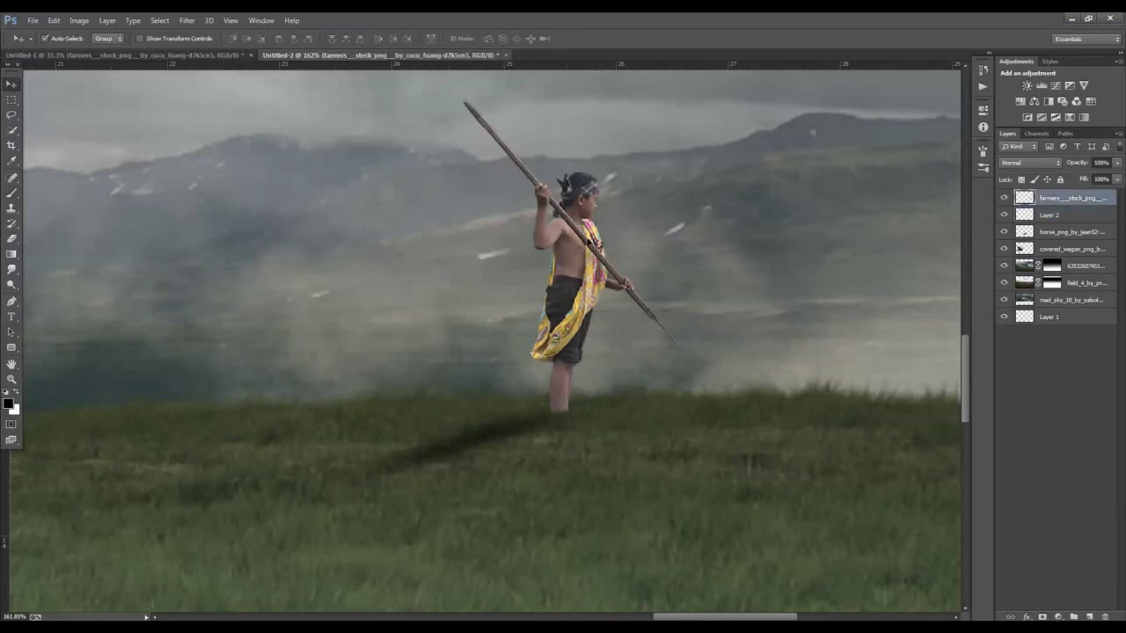
{"action": "scroll", "coordinate": [607, 211], "scroll_direction": "up", "scroll_amount": 3}
{"action": "scroll", "coordinate": [606, 211], "scroll_direction": "up", "scroll_amount": 2}
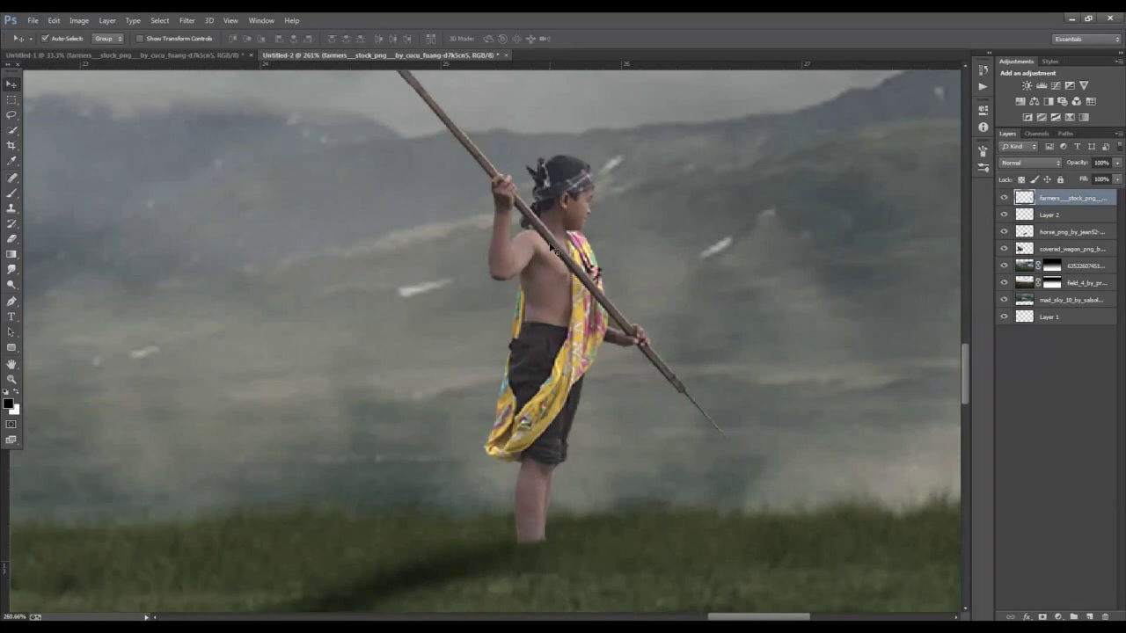
{"action": "key", "text": "ctrl+u"}
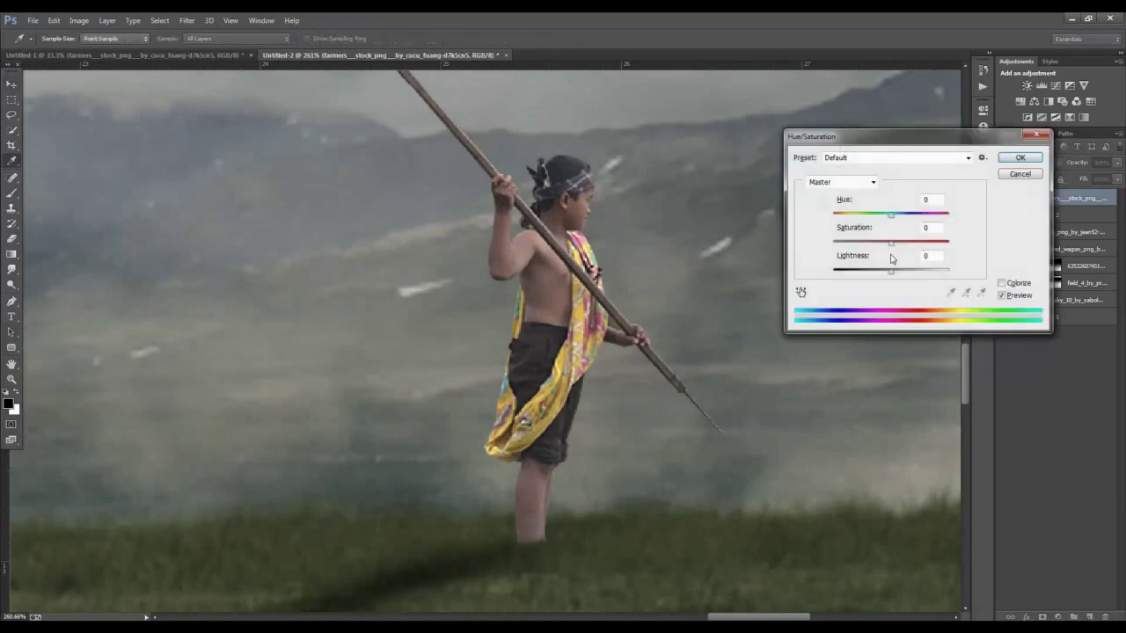
{"action": "left_click", "coordinate": [888, 245]}
{"action": "left_click_drag", "start_coordinate": [889, 249], "coordinate": [874, 249]}
{"action": "left_click", "coordinate": [891, 272]}
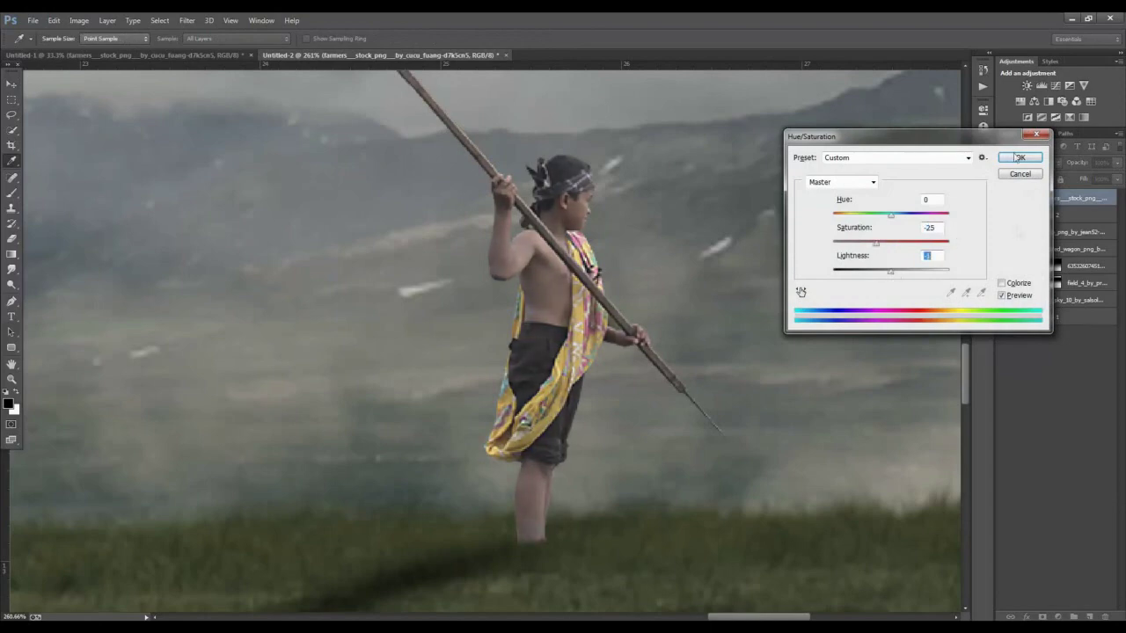
{"action": "left_click", "coordinate": [1003, 296]}
{"action": "left_click_drag", "start_coordinate": [876, 244], "coordinate": [868, 243]}
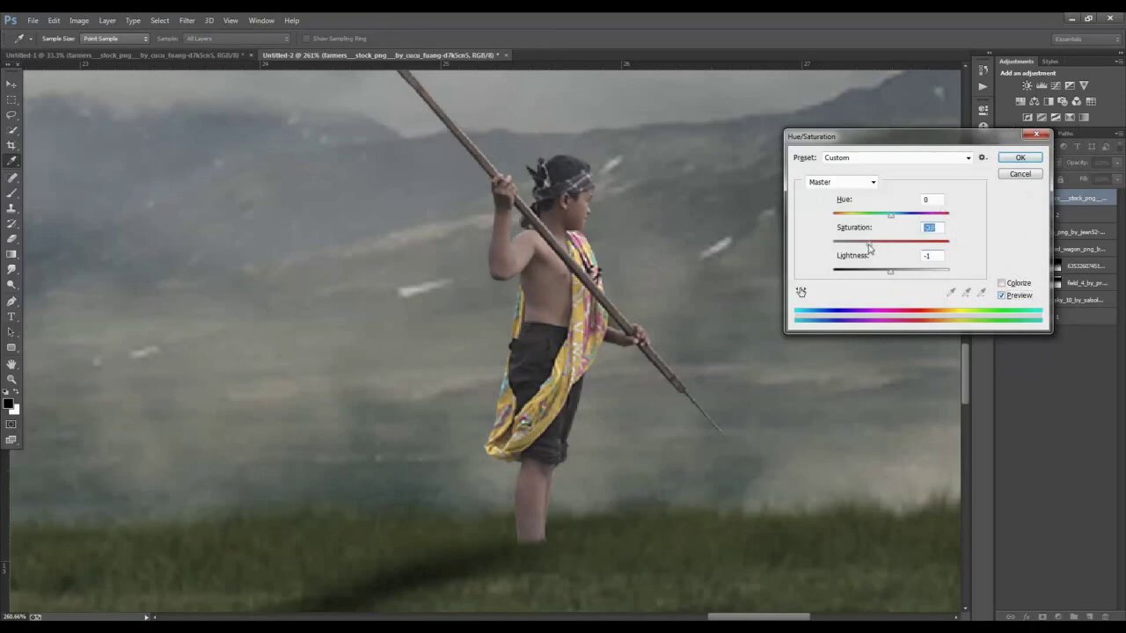
{"action": "left_click", "coordinate": [1038, 137]}
{"action": "scroll", "coordinate": [637, 350], "scroll_direction": "up", "scroll_amount": 1}
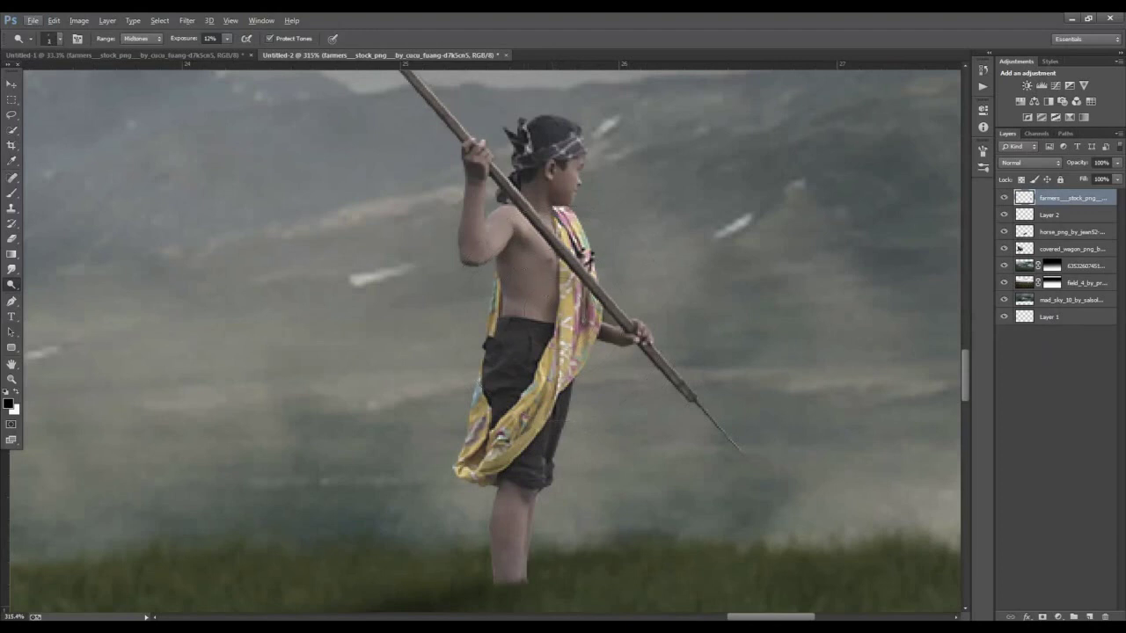
Set the Dodge brush to 15% exposure and brighten the boy's chest.
{"action": "key", "text": "bracketright"}
{"action": "key", "text": "bracketright"}
{"action": "left_click", "coordinate": [211, 39]}
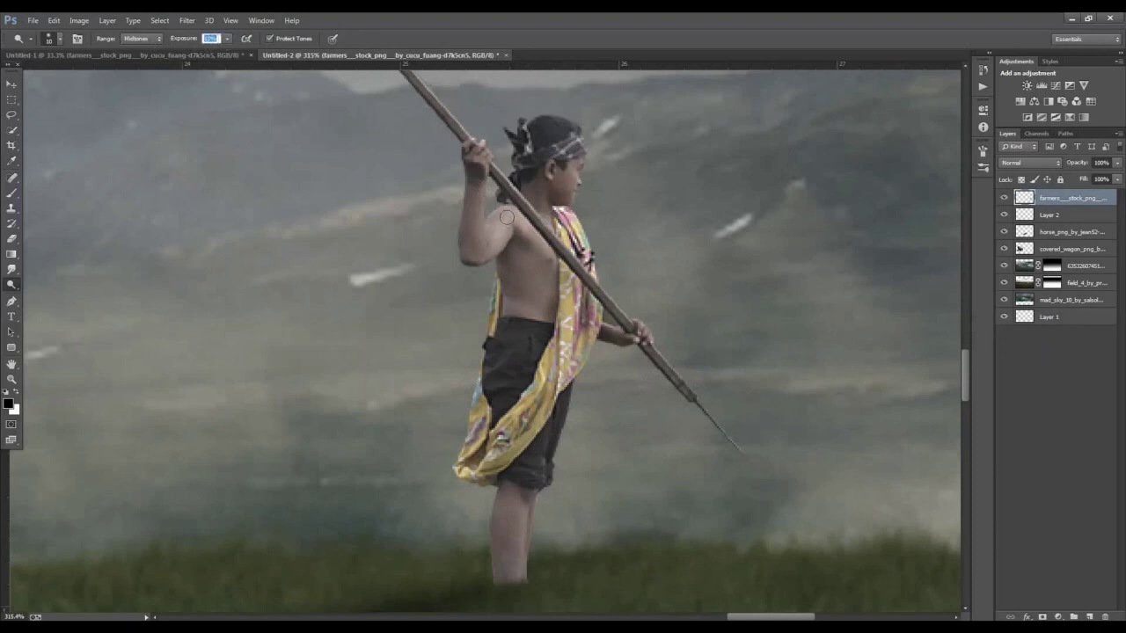
{"action": "type", "text": "15"}
{"action": "key", "text": "Return"}
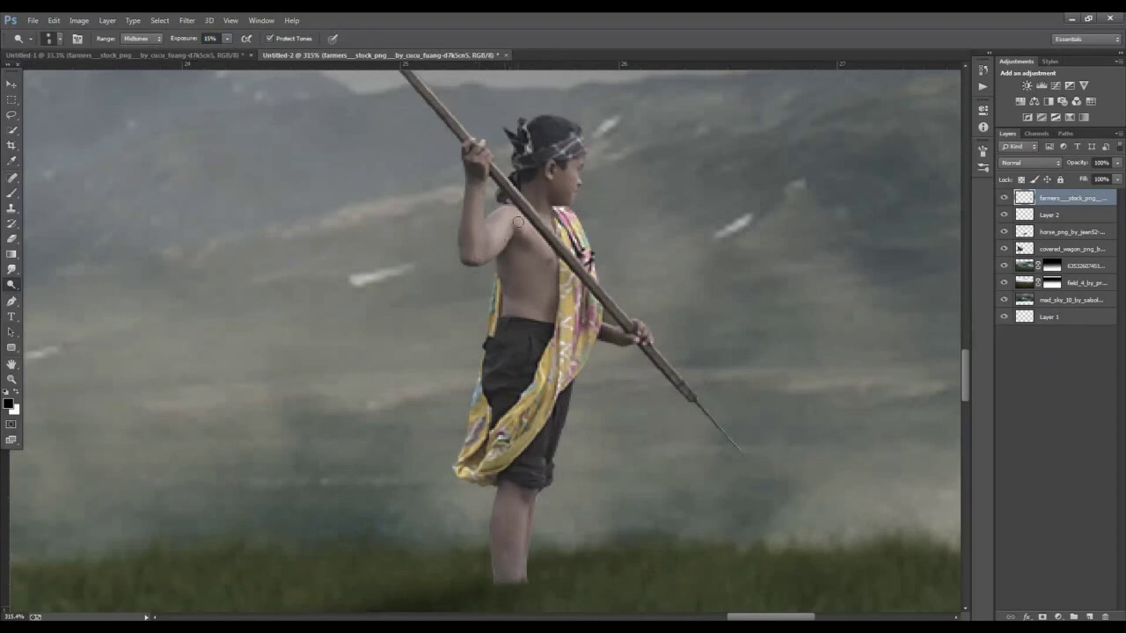
{"action": "left_click_drag", "start_coordinate": [525, 219], "coordinate": [551, 254]}
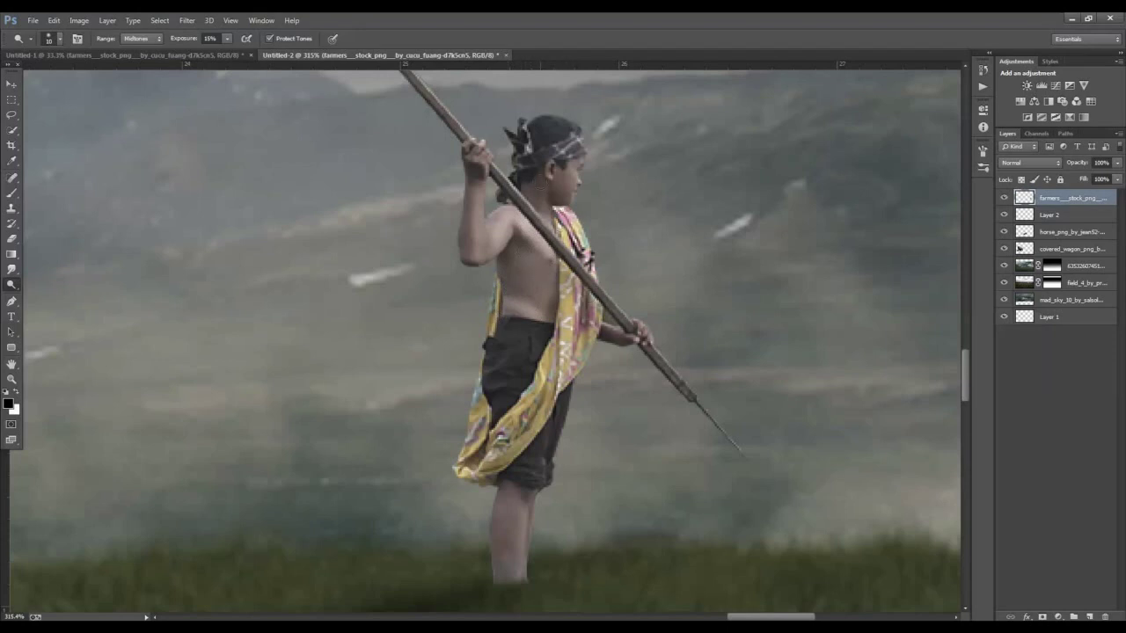
Dodge the edge of the boy's head, the yellow cloth edge and his legs.
{"action": "scroll", "coordinate": [537, 198], "scroll_direction": "up", "scroll_amount": 3, "text": "alt"}
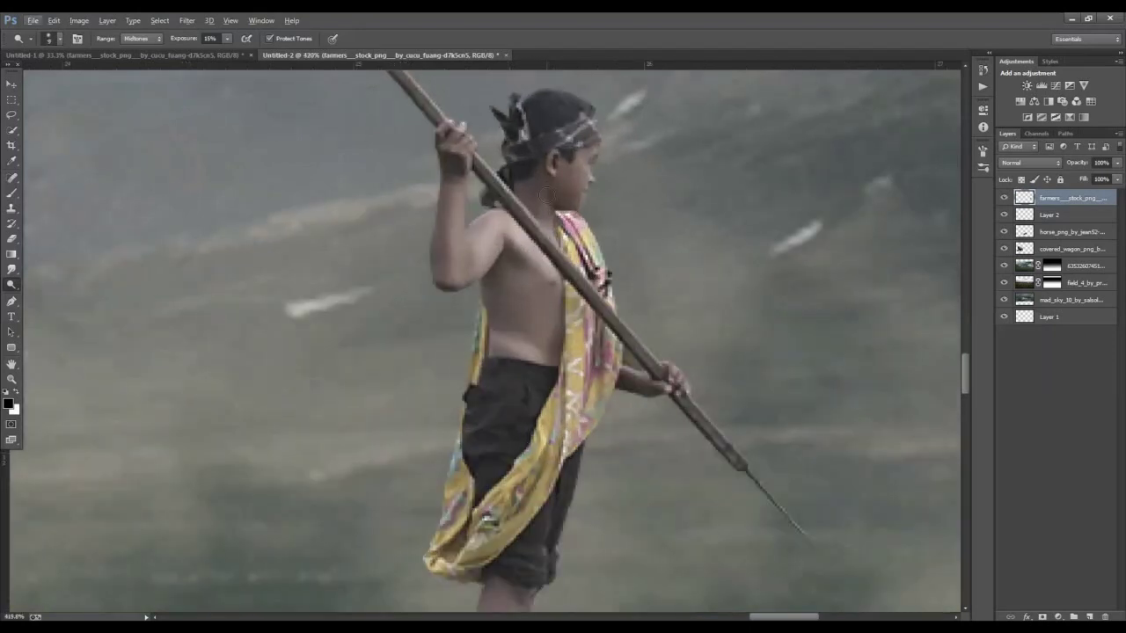
{"action": "scroll", "coordinate": [543, 225], "scroll_direction": "up", "scroll_amount": 1}
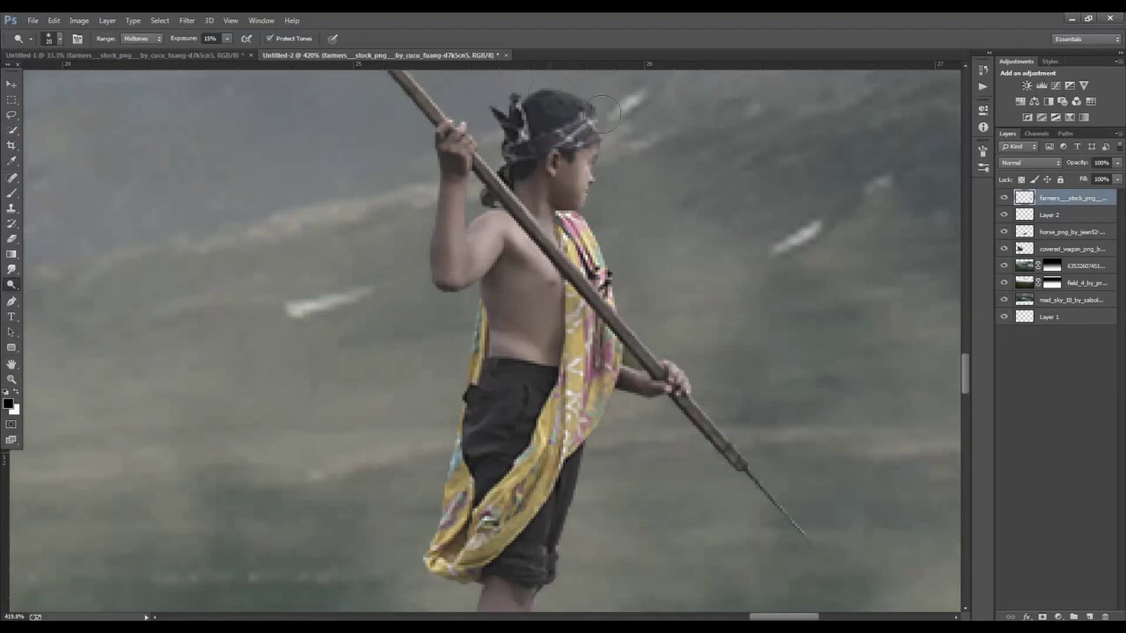
{"action": "left_click_drag", "start_coordinate": [611, 123], "coordinate": [600, 117]}
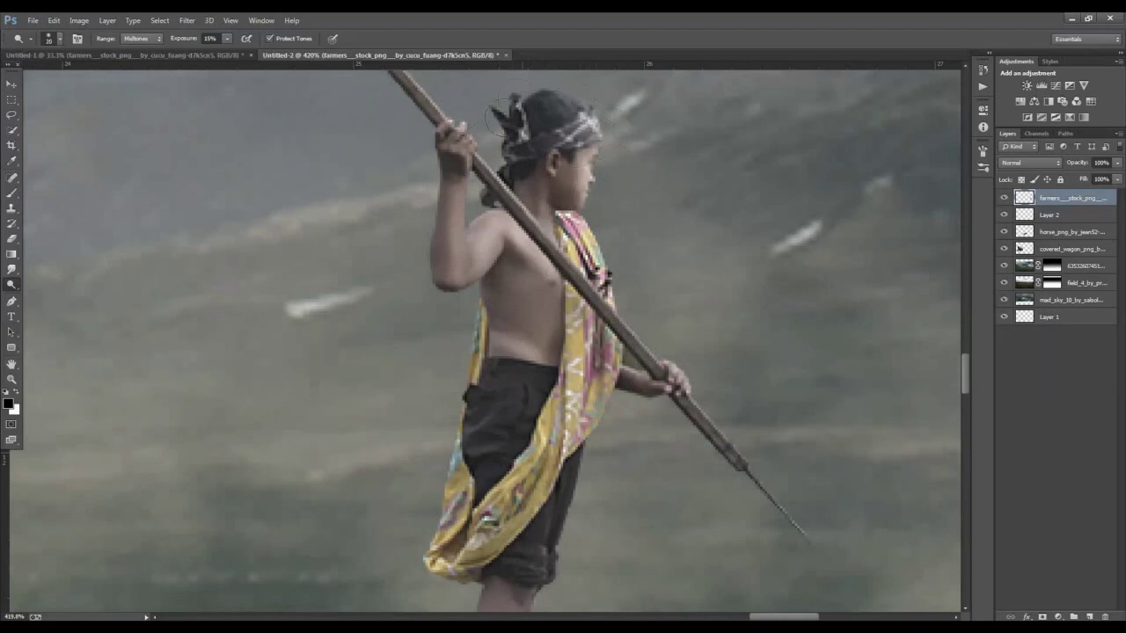
{"action": "left_click_drag", "start_coordinate": [418, 359], "coordinate": [413, 221]}
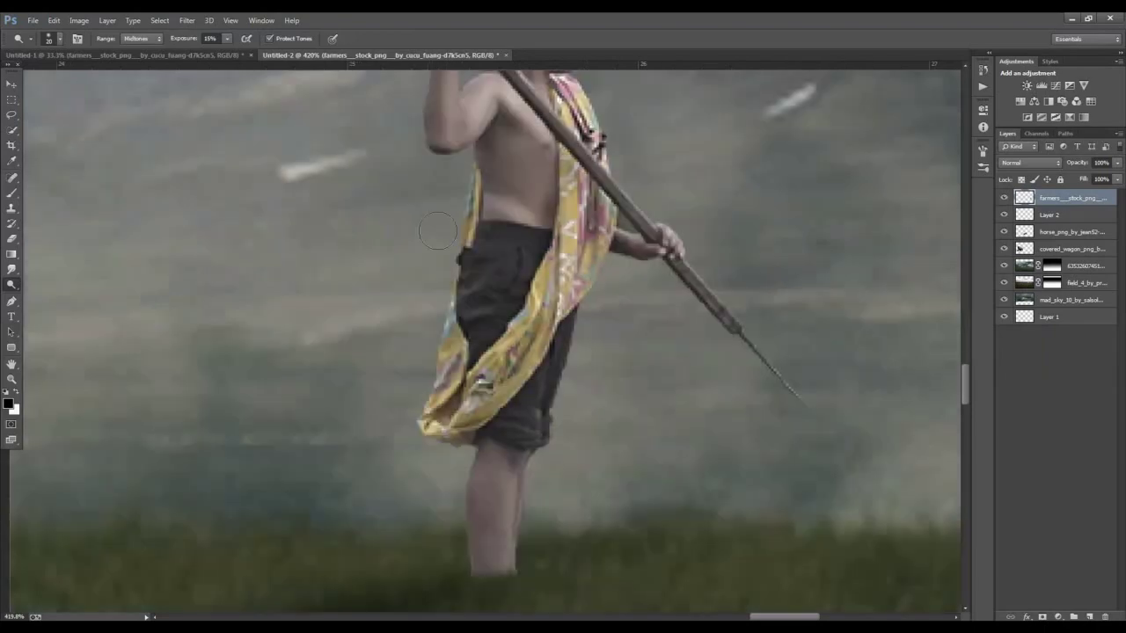
{"action": "left_click_drag", "start_coordinate": [573, 290], "coordinate": [567, 367]}
{"action": "mouse_move", "coordinate": [543, 444]}
{"action": "left_mouse_down"}
{"action": "mouse_move", "coordinate": [519, 528]}
{"action": "mouse_move", "coordinate": [540, 398]}
{"action": "mouse_move", "coordinate": [505, 427]}
{"action": "left_mouse_up"}
{"action": "mouse_move", "coordinate": [504, 386]}
{"action": "left_mouse_down"}
{"action": "mouse_move", "coordinate": [503, 343]}
{"action": "mouse_move", "coordinate": [504, 449]}
{"action": "left_mouse_up"}
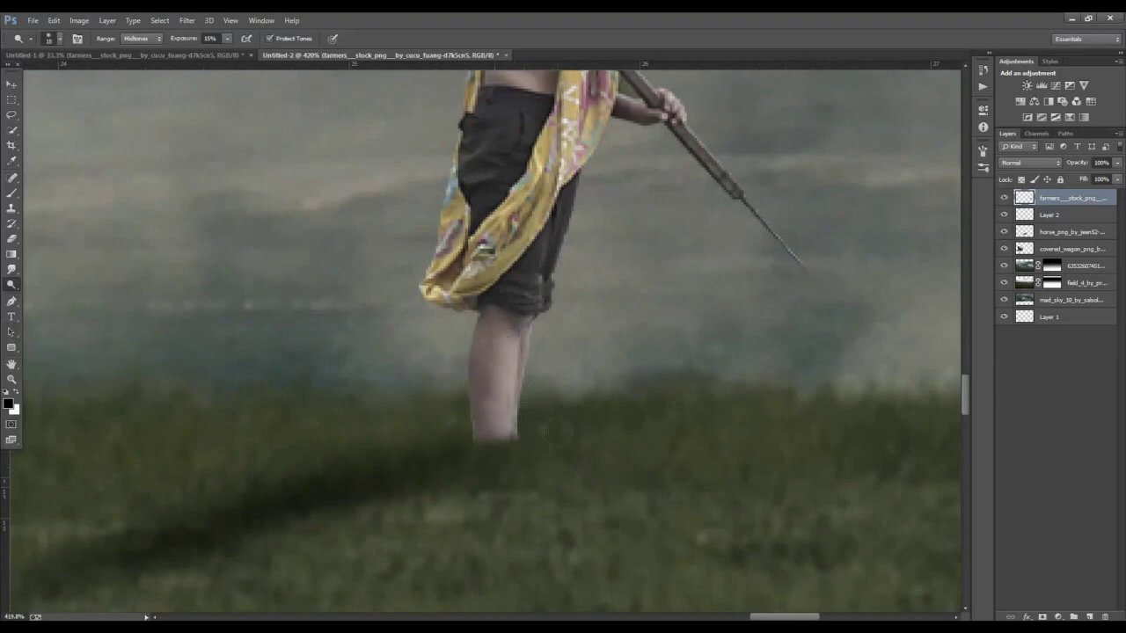
{"action": "scroll", "coordinate": [563, 431], "scroll_direction": "down", "scroll_amount": 3}
{"action": "scroll", "coordinate": [563, 431], "scroll_direction": "down", "scroll_amount": 3}
{"action": "scroll", "coordinate": [563, 431], "scroll_direction": "down", "scroll_amount": 3}
{"action": "scroll", "coordinate": [562, 430], "scroll_direction": "down", "scroll_amount": 2}
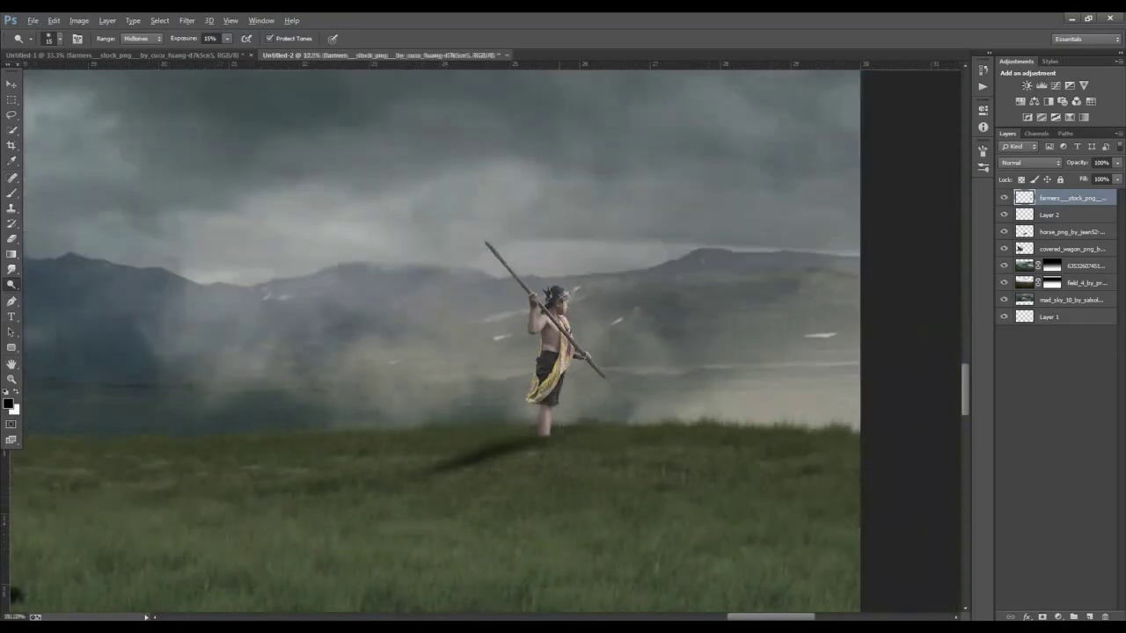
{"action": "scroll", "coordinate": [563, 430], "scroll_direction": "down", "scroll_amount": 2}
{"action": "mouse_move", "coordinate": [141, 561]}
{"action": "left_mouse_down"}
{"action": "mouse_move", "coordinate": [484, 432]}
{"action": "mouse_move", "coordinate": [606, 431]}
{"action": "left_mouse_up"}
On the horse layer, patch away the blemish on the horse's flank.
{"action": "key", "text": "v"}
{"action": "left_click", "coordinate": [412, 411]}
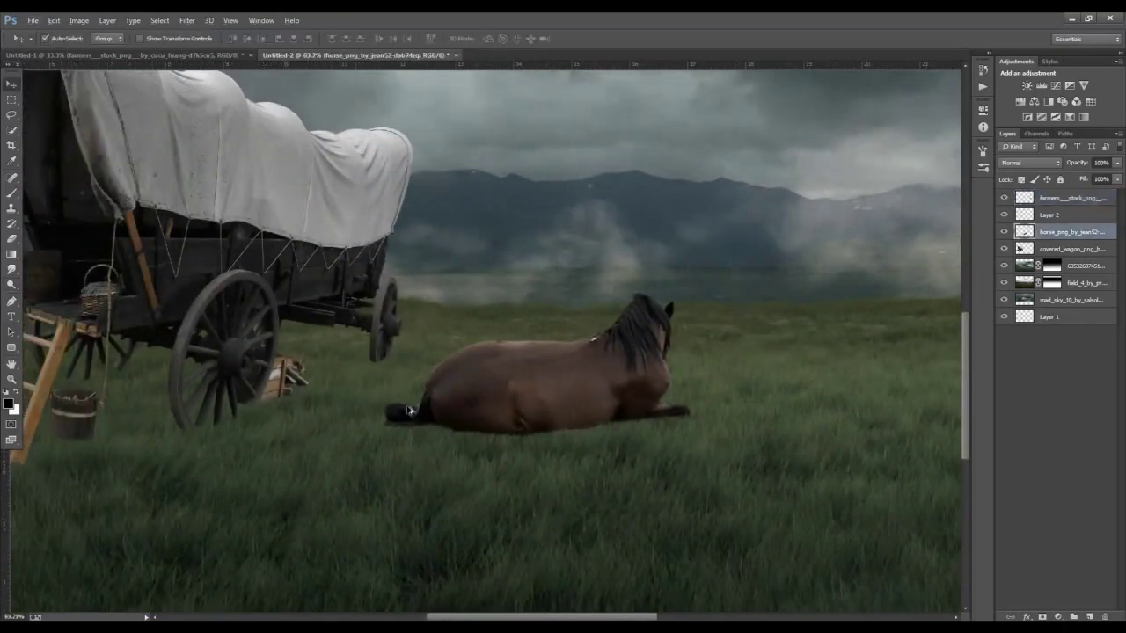
{"action": "scroll", "coordinate": [406, 408], "scroll_direction": "up", "scroll_amount": 2}
{"action": "right_click", "coordinate": [13, 180]}
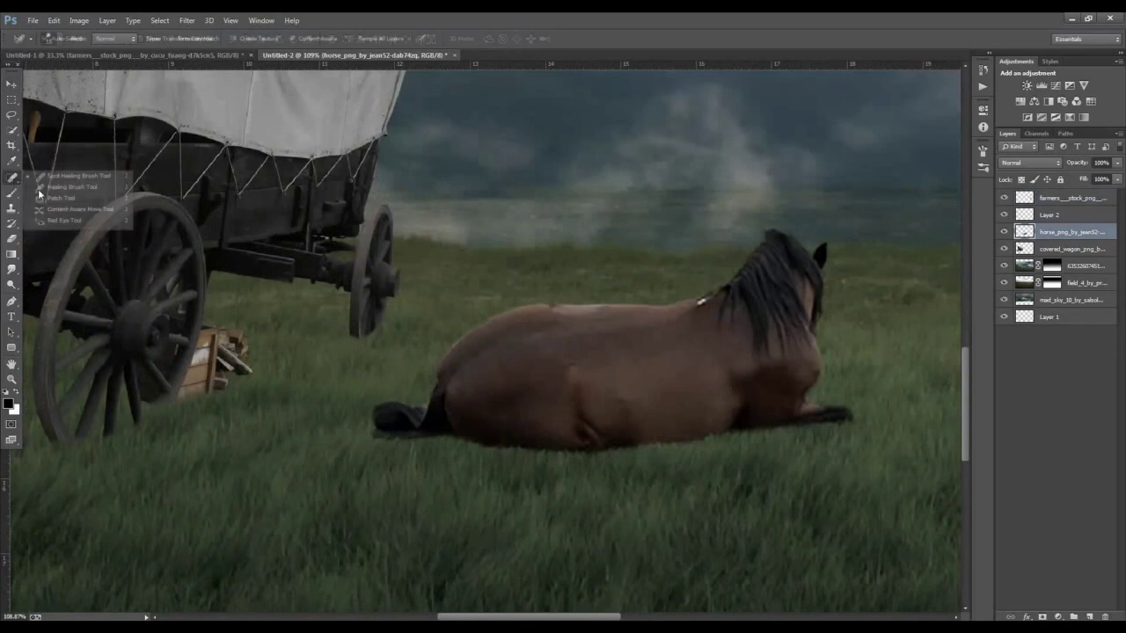
{"action": "left_click", "coordinate": [70, 183]}
{"action": "key", "text": "shift+j"}
{"action": "key", "text": "shift+j"}
{"action": "scroll", "coordinate": [570, 401], "scroll_direction": "up", "scroll_amount": 2}
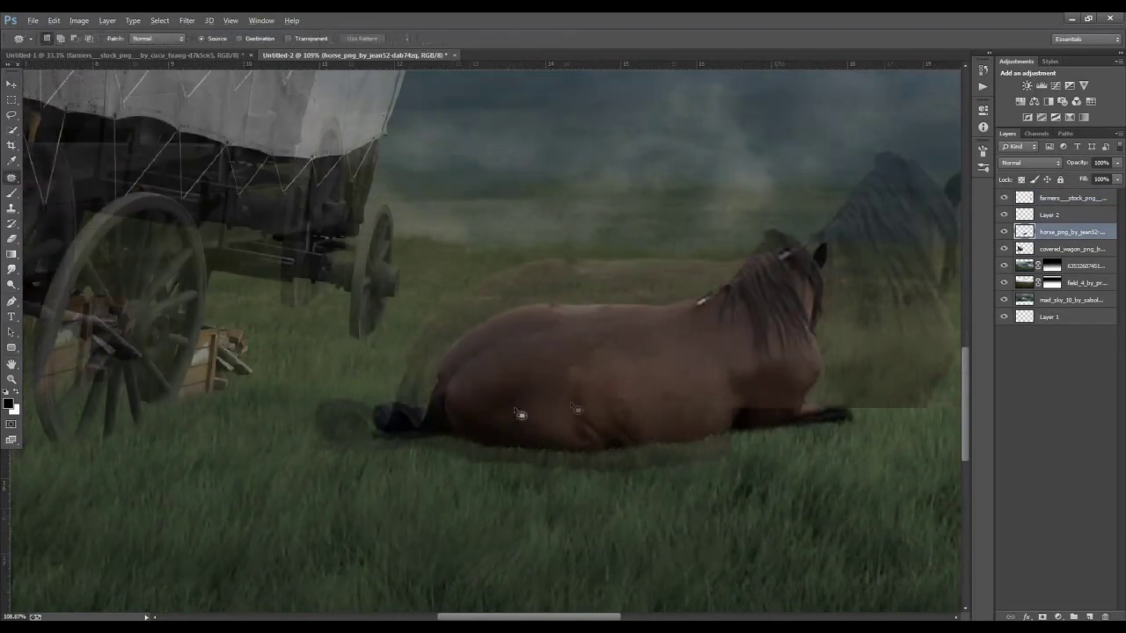
{"action": "mouse_move", "coordinate": [605, 336]}
{"action": "left_mouse_down"}
{"action": "mouse_move", "coordinate": [699, 405]}
{"action": "mouse_move", "coordinate": [680, 401]}
{"action": "left_mouse_up"}
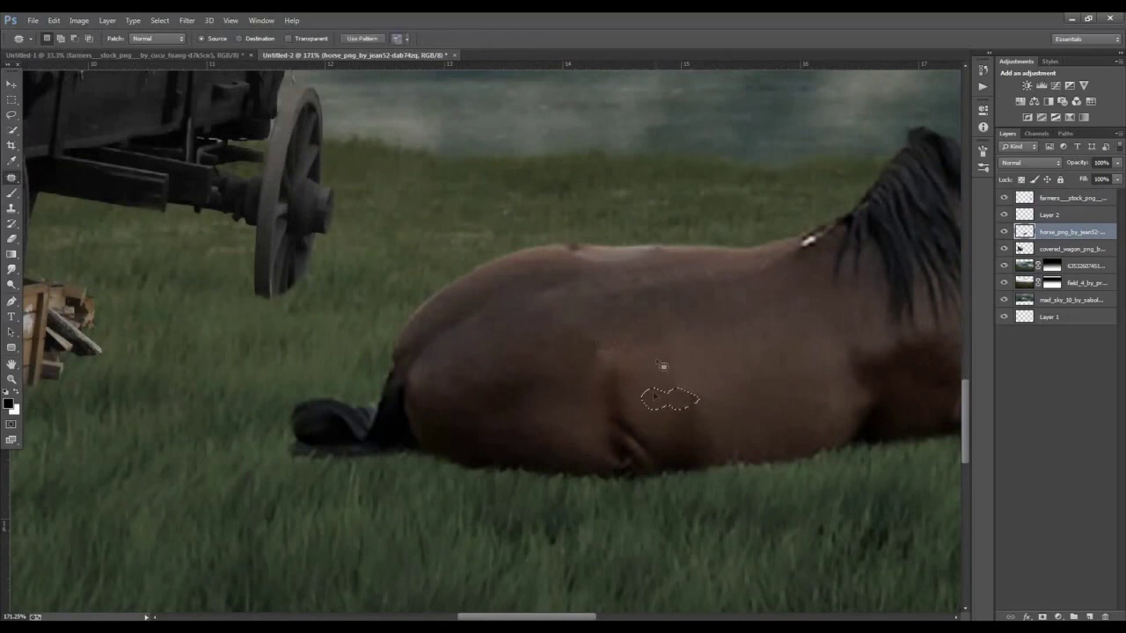
{"action": "key", "text": "ctrl+d"}
Patch away the white spot on the horse's back near the mane.
{"action": "mouse_move", "coordinate": [575, 256]}
{"action": "left_mouse_down"}
{"action": "mouse_move", "coordinate": [592, 253]}
{"action": "mouse_move", "coordinate": [540, 253]}
{"action": "left_mouse_up"}
{"action": "mouse_move", "coordinate": [683, 332]}
{"action": "left_mouse_down"}
{"action": "mouse_move", "coordinate": [621, 354]}
{"action": "mouse_move", "coordinate": [621, 340]}
{"action": "left_mouse_up"}
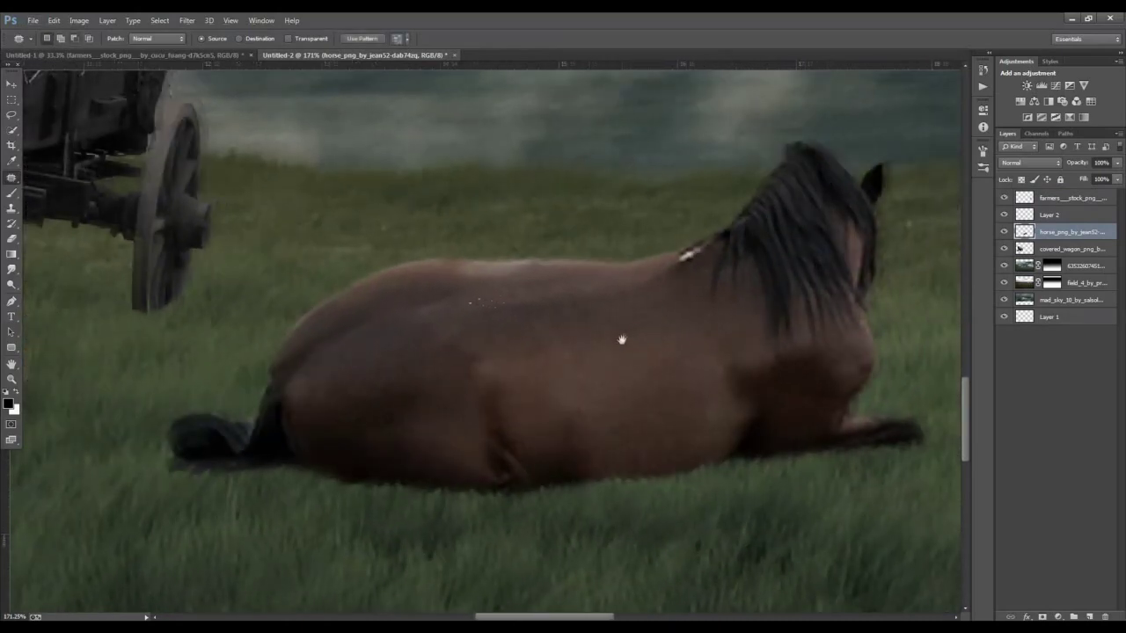
{"action": "scroll", "coordinate": [666, 268], "scroll_direction": "up", "scroll_amount": 1}
{"action": "scroll", "coordinate": [666, 269], "scroll_direction": "up", "scroll_amount": 2}
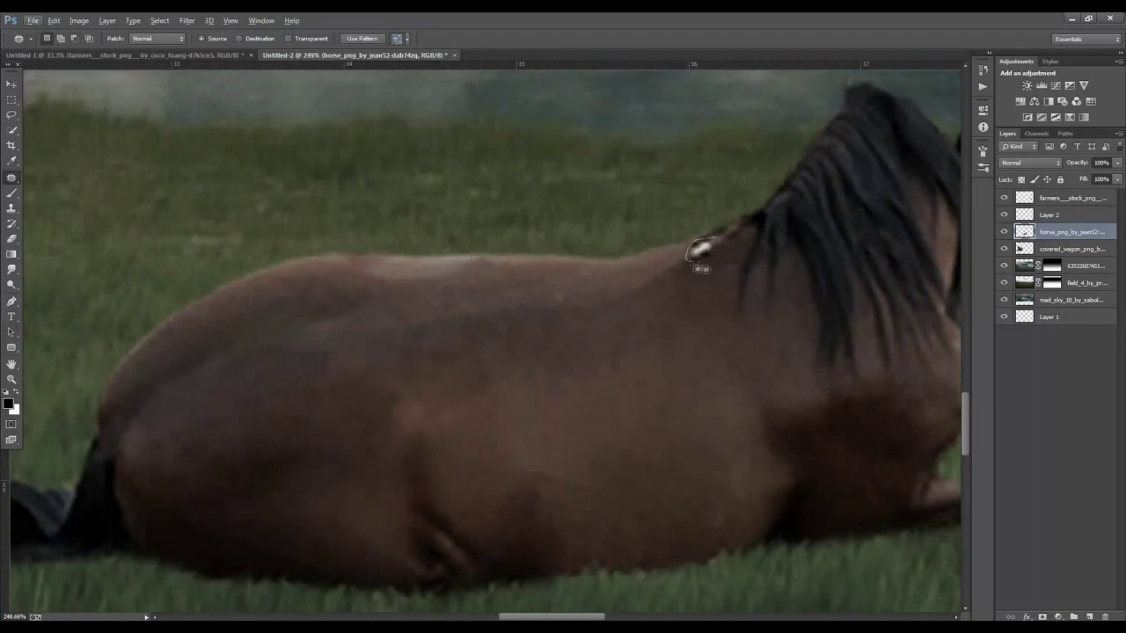
{"action": "left_click_drag", "start_coordinate": [699, 268], "coordinate": [678, 265]}
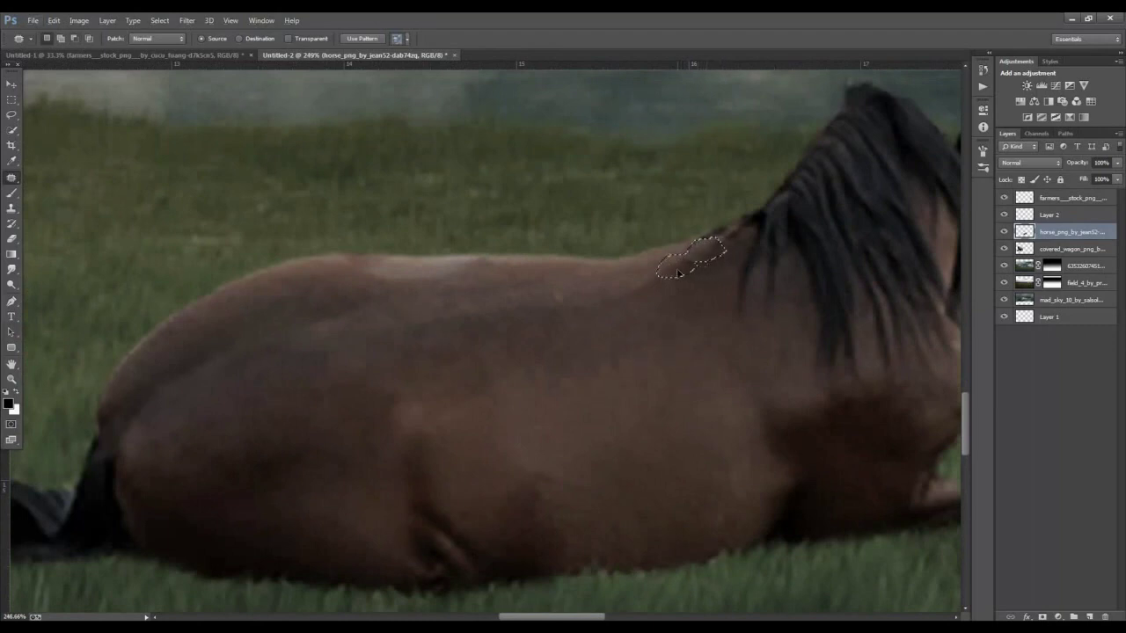
{"action": "key", "text": "ctrl+d"}
Zoom out and add a new empty Layer 3 above the horse.
{"action": "scroll", "coordinate": [687, 330], "scroll_direction": "down", "scroll_amount": 2}
{"action": "scroll", "coordinate": [686, 367], "scroll_direction": "down", "scroll_amount": 1}
{"action": "scroll", "coordinate": [687, 360], "scroll_direction": "down", "scroll_amount": 1}
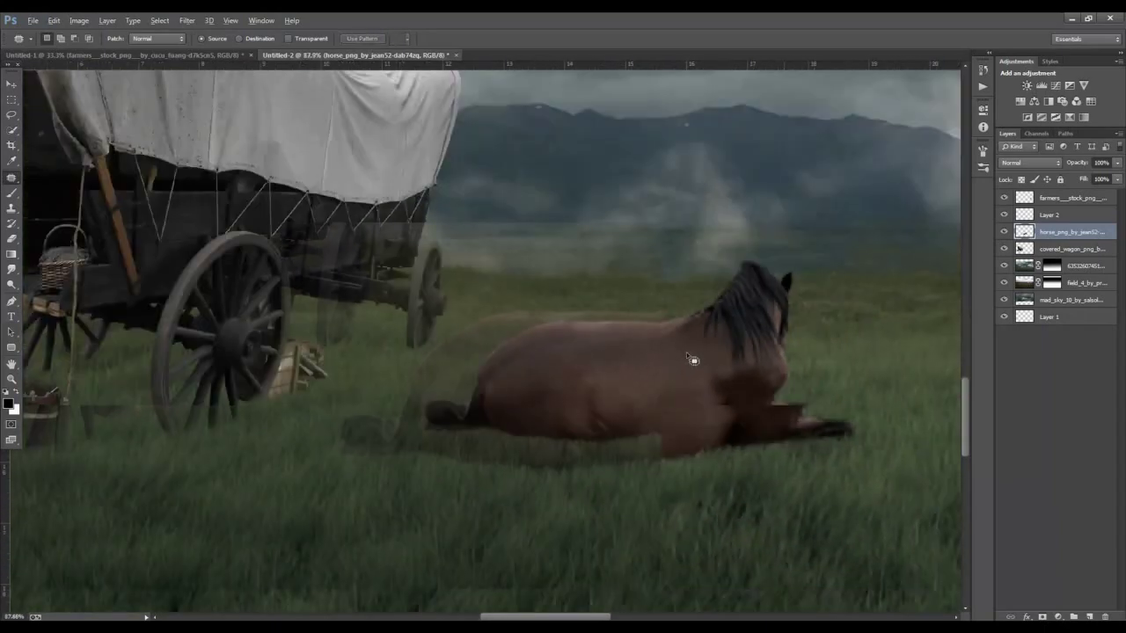
{"action": "scroll", "coordinate": [690, 356], "scroll_direction": "down", "scroll_amount": 1}
{"action": "left_click_drag", "start_coordinate": [695, 357], "coordinate": [119, 328]}
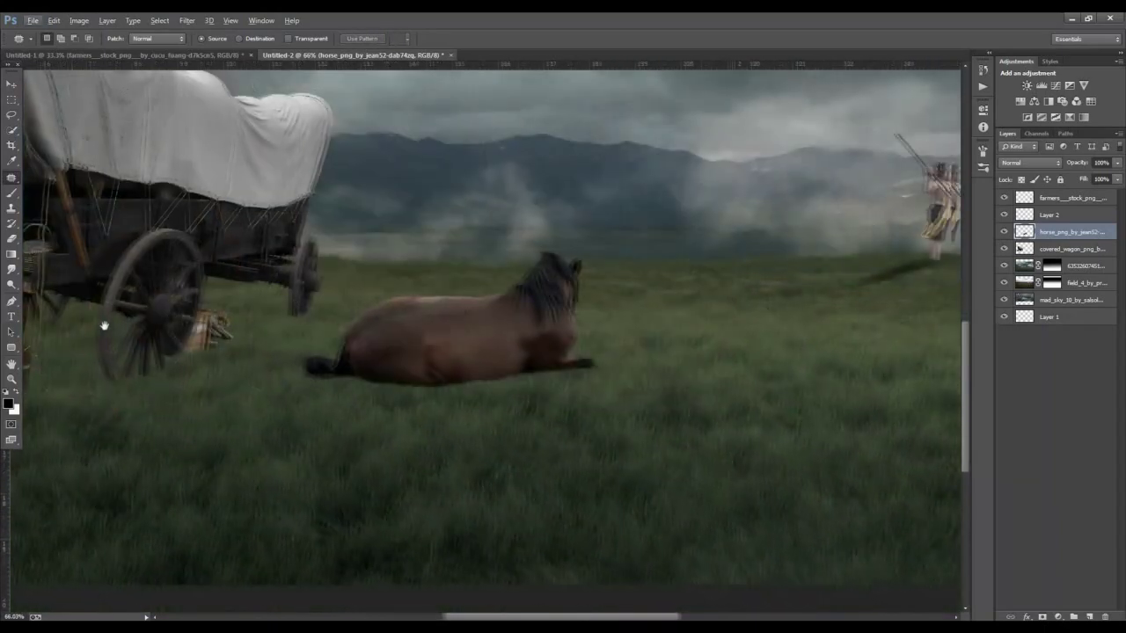
{"action": "left_click", "coordinate": [1090, 616]}
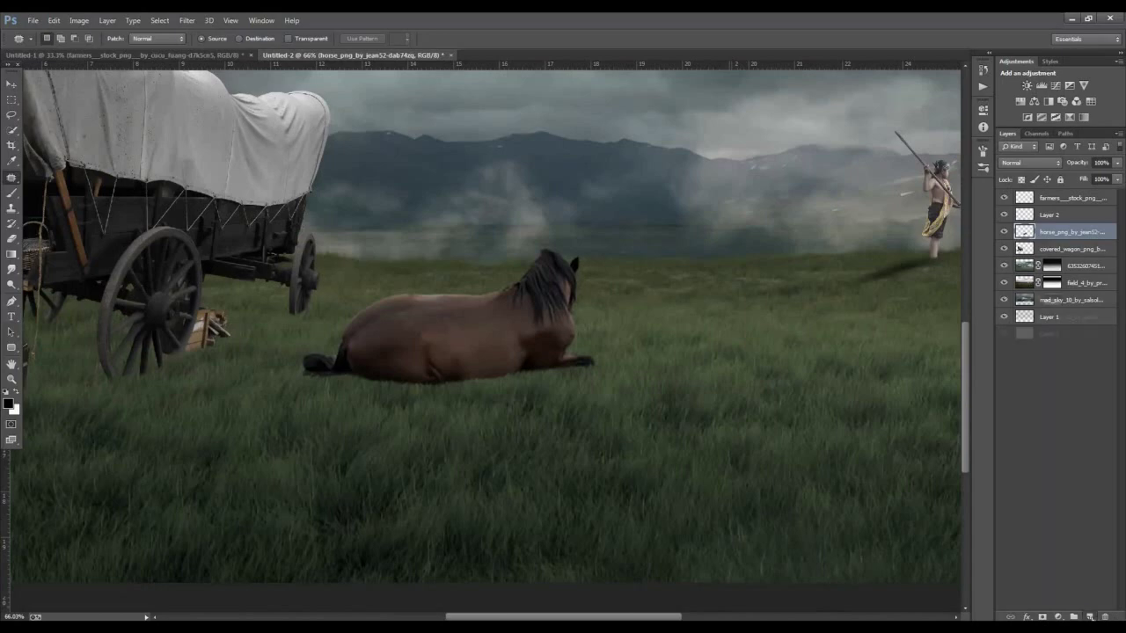
{"action": "scroll", "coordinate": [398, 411], "scroll_direction": "up", "scroll_amount": 1}
Sample a grass green from the field as the foreground colour.
{"action": "scroll", "coordinate": [398, 407], "scroll_direction": "up", "scroll_amount": 1}
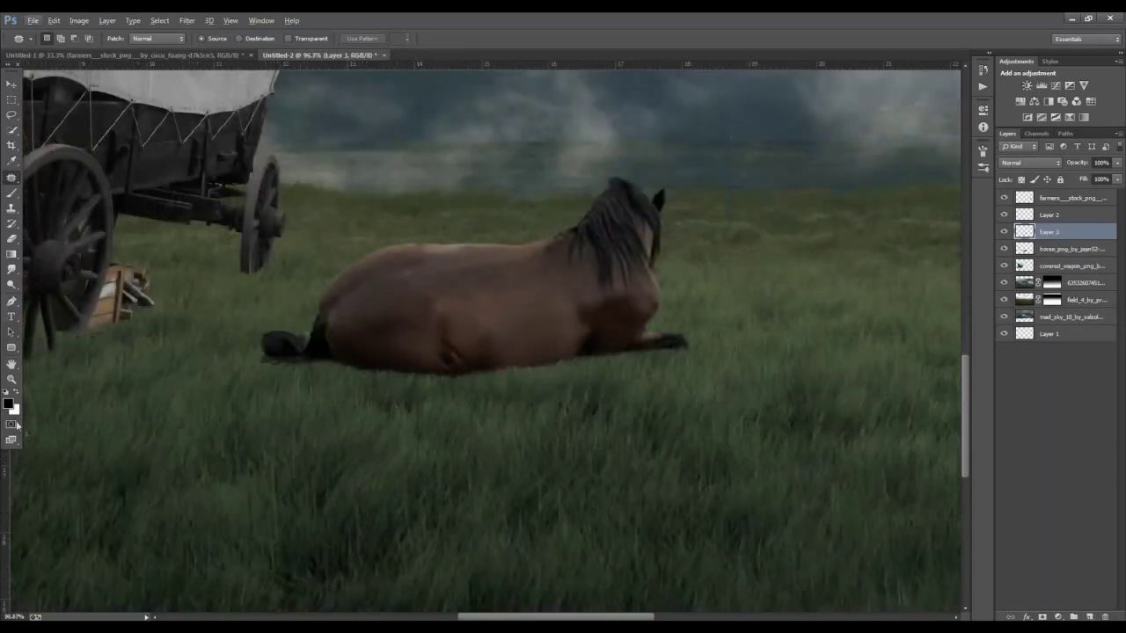
{"action": "left_click", "coordinate": [8, 404]}
{"action": "left_click", "coordinate": [433, 380]}
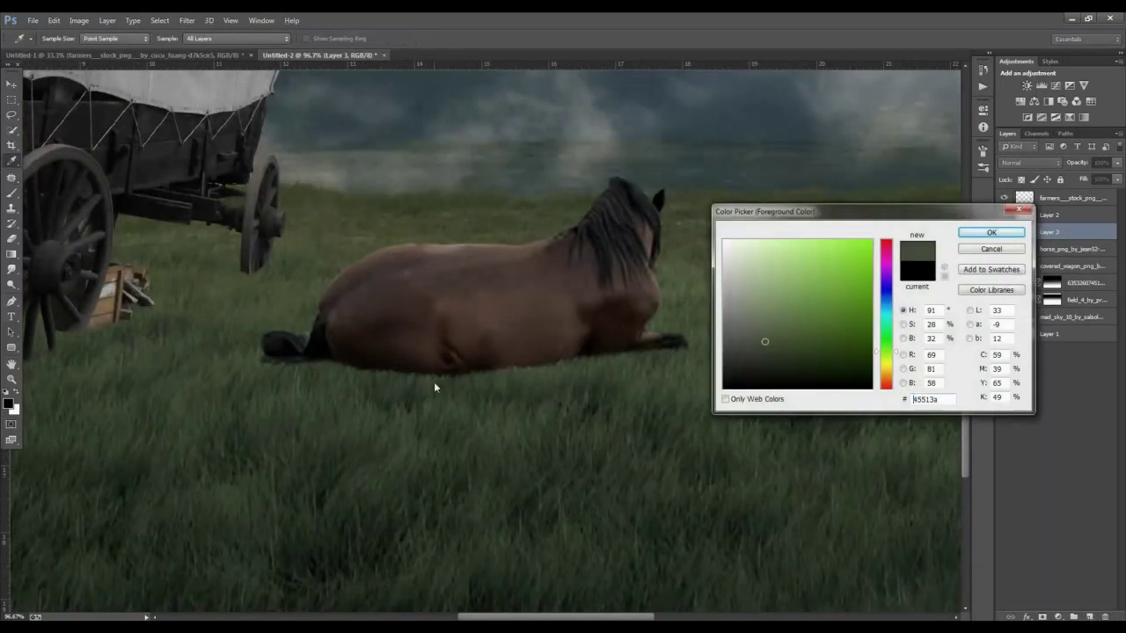
{"action": "left_click", "coordinate": [991, 232]}
Switch to the Brush tool and try a new brush tip, dismissing a download notice.
{"action": "key", "text": "b"}
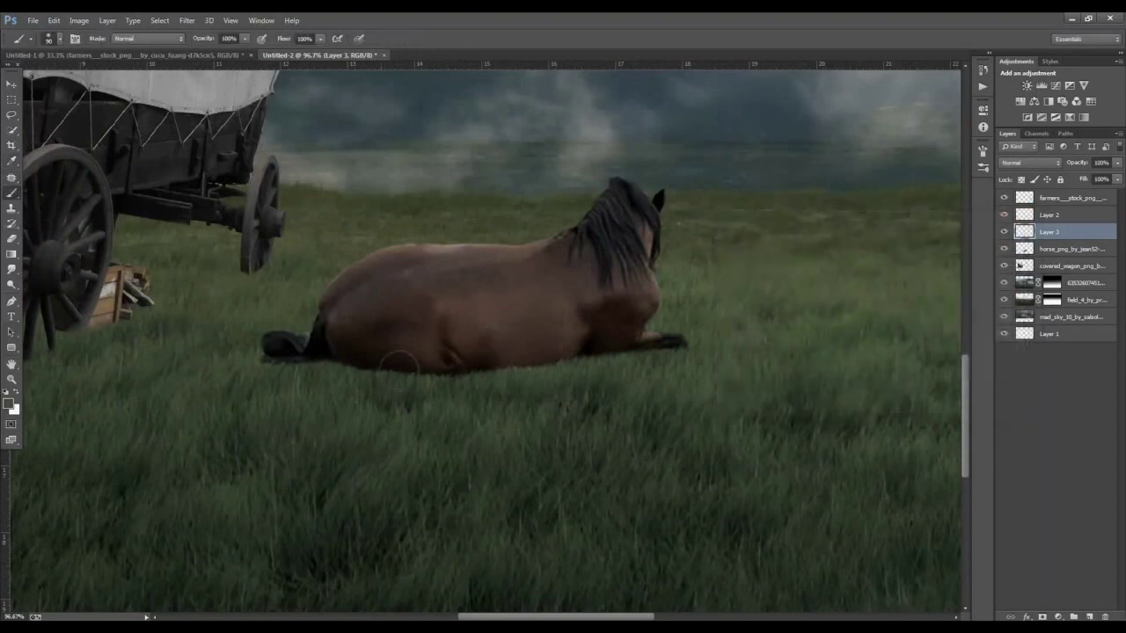
{"action": "right_click", "coordinate": [400, 362]}
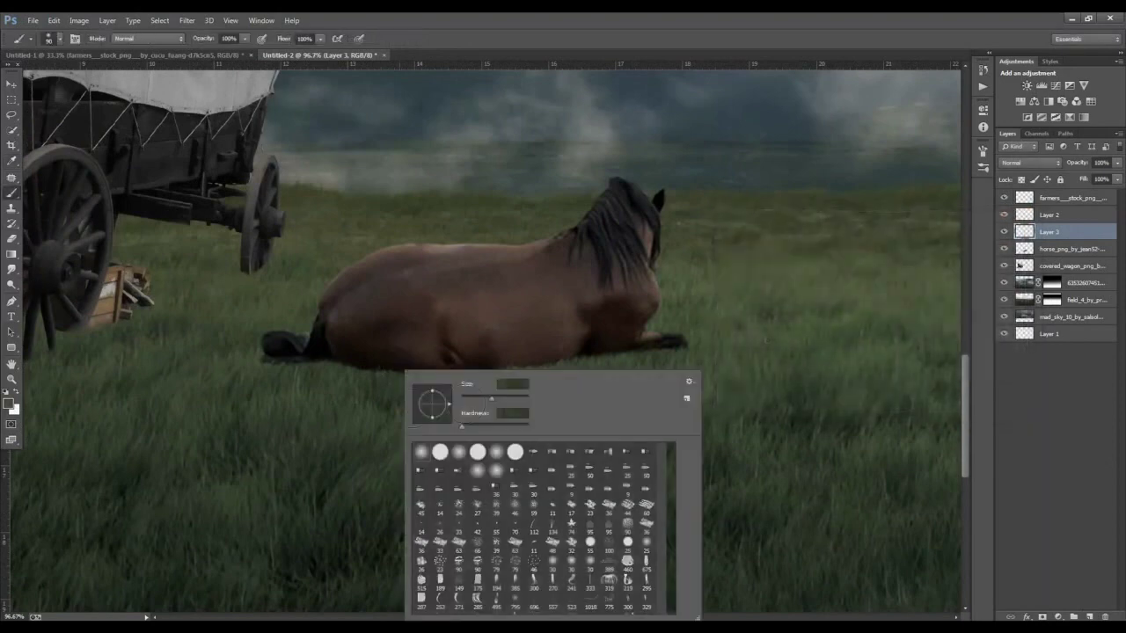
{"action": "double_click", "coordinate": [494, 506]}
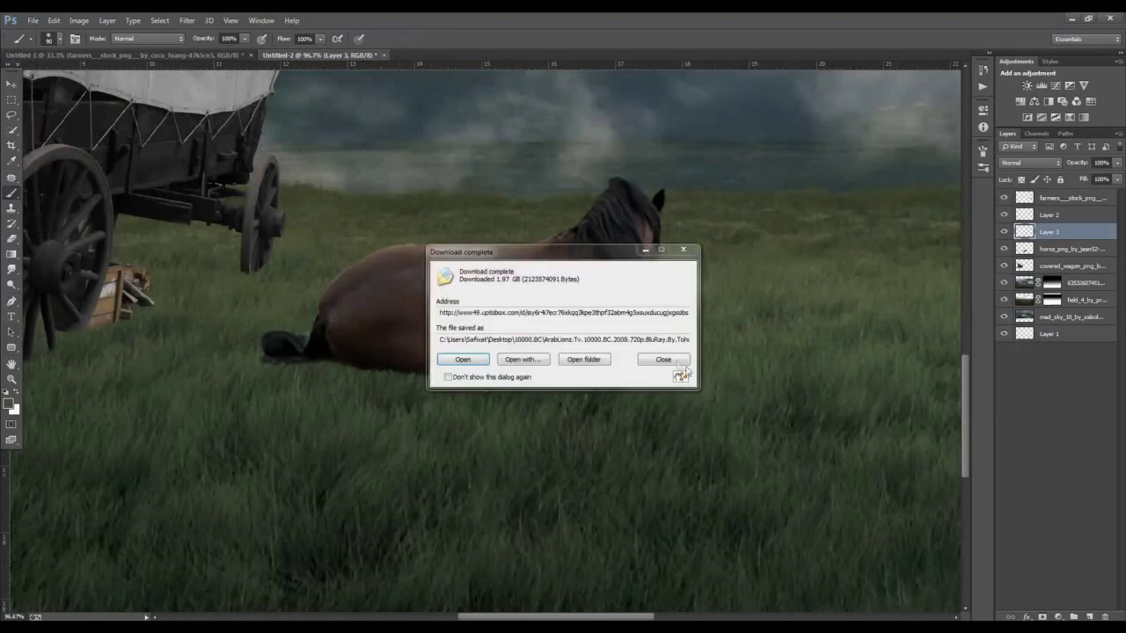
{"action": "left_click", "coordinate": [665, 360]}
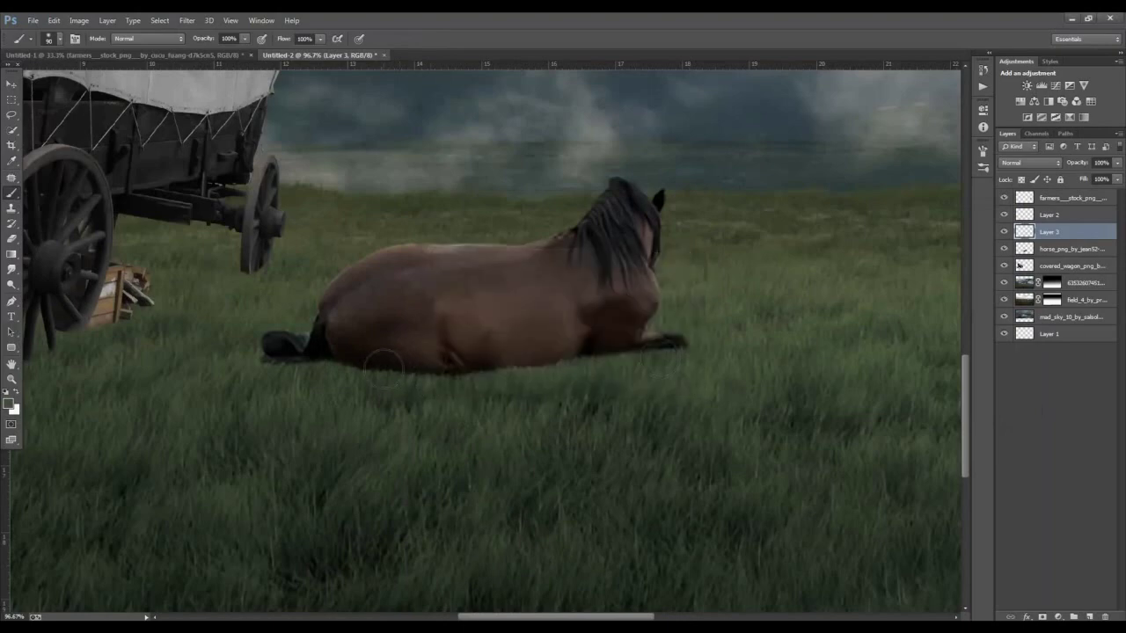
Choose a grass-blade brush tip from the brush preset list.
{"action": "right_click", "coordinate": [409, 368]}
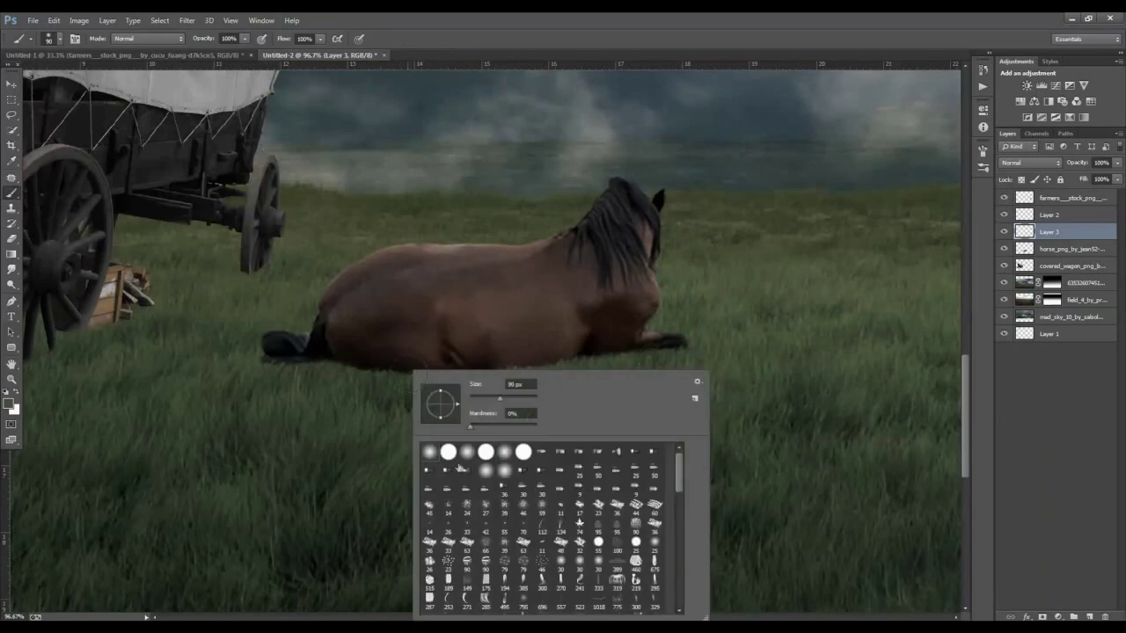
{"action": "scroll", "coordinate": [554, 582], "scroll_direction": "down", "scroll_amount": 2}
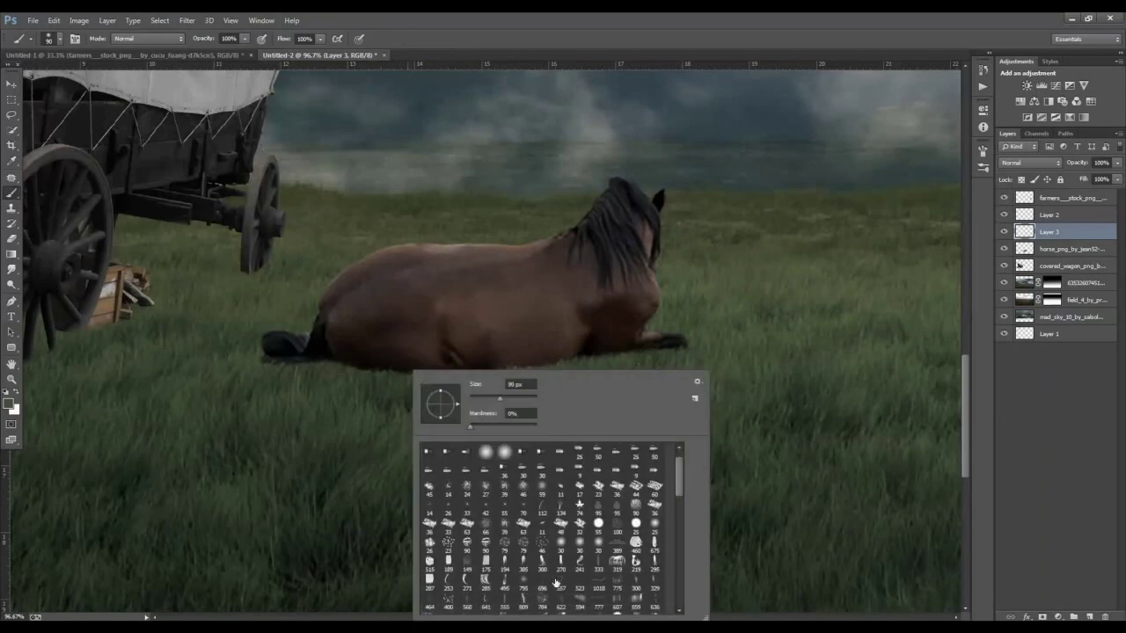
{"action": "scroll", "coordinate": [556, 582], "scroll_direction": "down", "scroll_amount": 1}
{"action": "scroll", "coordinate": [556, 582], "scroll_direction": "down", "scroll_amount": 1}
{"action": "scroll", "coordinate": [556, 582], "scroll_direction": "down", "scroll_amount": 1}
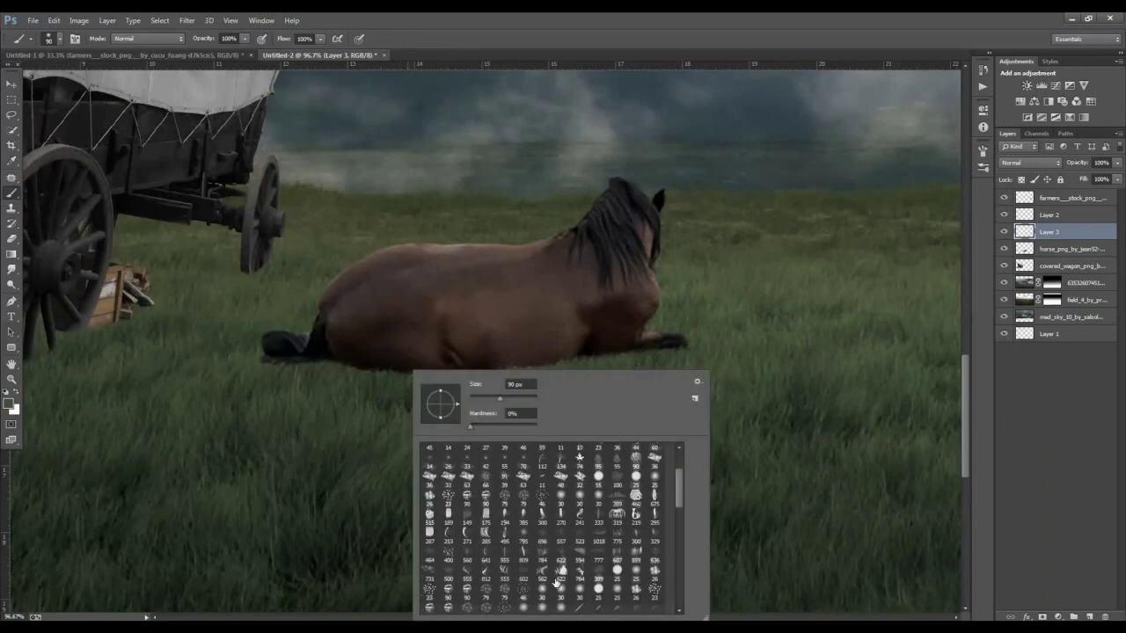
{"action": "scroll", "coordinate": [556, 582], "scroll_direction": "down", "scroll_amount": 1}
{"action": "scroll", "coordinate": [556, 582], "scroll_direction": "down", "scroll_amount": 1}
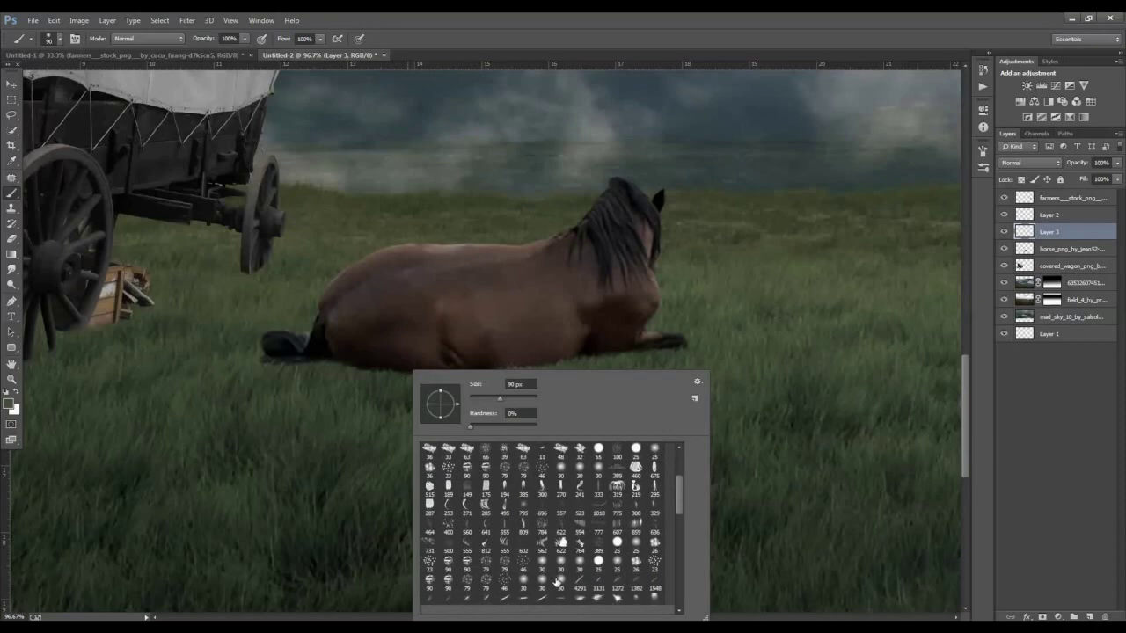
{"action": "scroll", "coordinate": [556, 582], "scroll_direction": "down", "scroll_amount": 1}
{"action": "scroll", "coordinate": [556, 582], "scroll_direction": "down", "scroll_amount": 1}
{"action": "scroll", "coordinate": [556, 582], "scroll_direction": "down", "scroll_amount": 1}
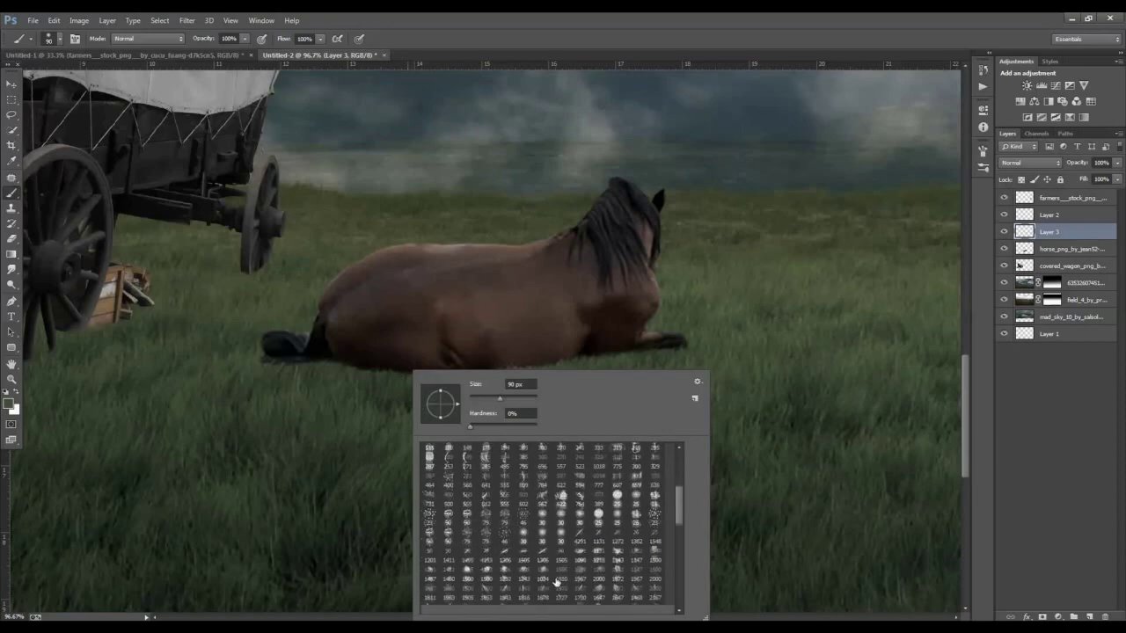
{"action": "scroll", "coordinate": [556, 582], "scroll_direction": "up", "scroll_amount": 1}
{"action": "scroll", "coordinate": [555, 582], "scroll_direction": "up", "scroll_amount": 3}
{"action": "scroll", "coordinate": [555, 583], "scroll_direction": "up", "scroll_amount": 5}
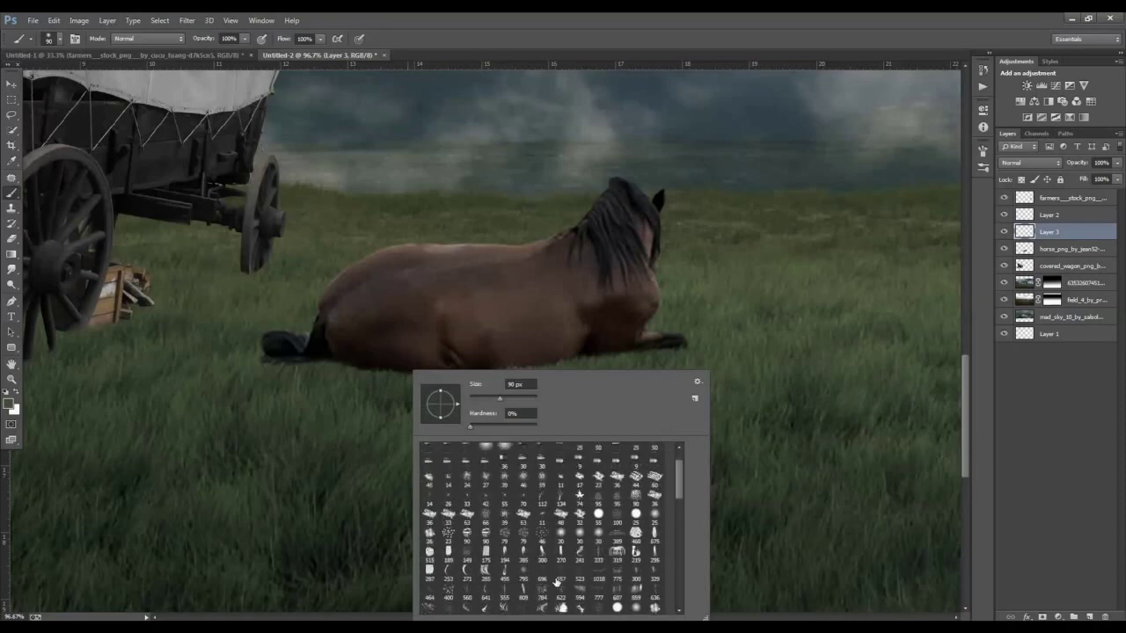
{"action": "left_click", "coordinate": [561, 505]}
{"action": "left_click", "coordinate": [607, 16]}
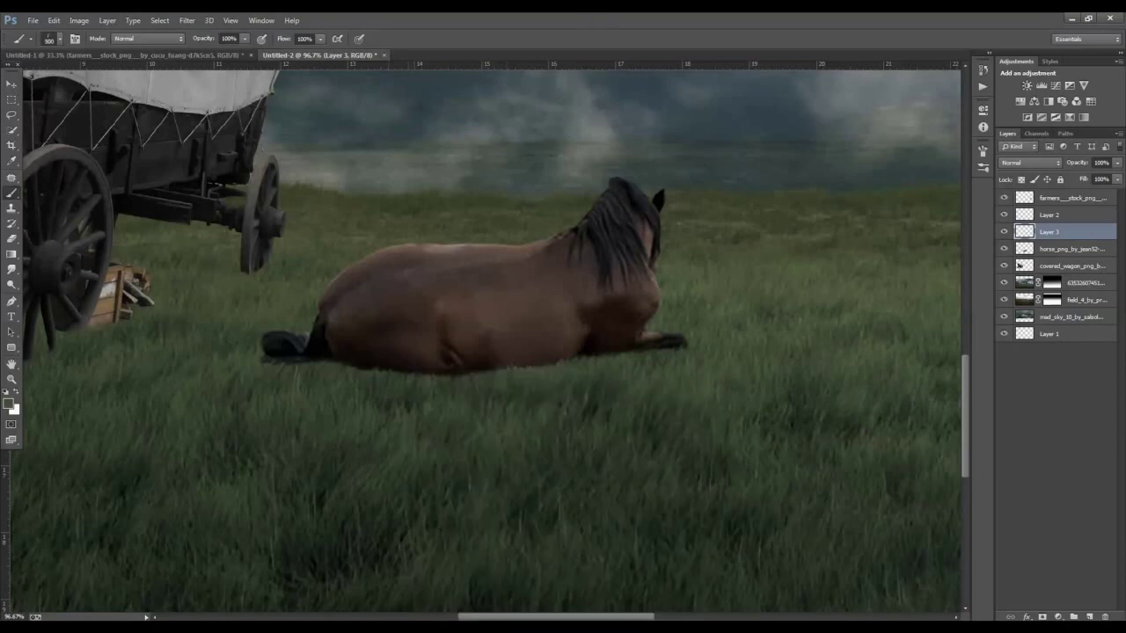
Paint trial grass blades over the horse's belly, then undo them.
{"action": "key", "text": "bracketright"}
{"action": "key", "text": "bracketright"}
{"action": "key", "text": "bracketright"}
{"action": "key", "text": "bracketleft"}
{"action": "key", "text": "bracketleft"}
{"action": "key", "text": "bracketleft"}
{"action": "left_click", "coordinate": [320, 347]}
{"action": "left_click", "coordinate": [395, 352]}
{"action": "left_click", "coordinate": [329, 321]}
{"action": "left_click", "coordinate": [365, 347]}
{"action": "key", "text": "ctrl+alt+z"}
{"action": "key", "text": "ctrl+alt+z"}
{"action": "key", "text": "bracketleft"}
{"action": "key", "text": "bracketleft"}
{"action": "key", "text": "bracketleft"}
{"action": "key", "text": "ctrl+alt+z"}
{"action": "key", "text": "ctrl+alt+z"}
Change the foreground colour to a more saturated green, 3c5227.
{"action": "left_click", "coordinate": [8, 406]}
{"action": "left_click_drag", "start_coordinate": [833, 317], "coordinate": [801, 341]}
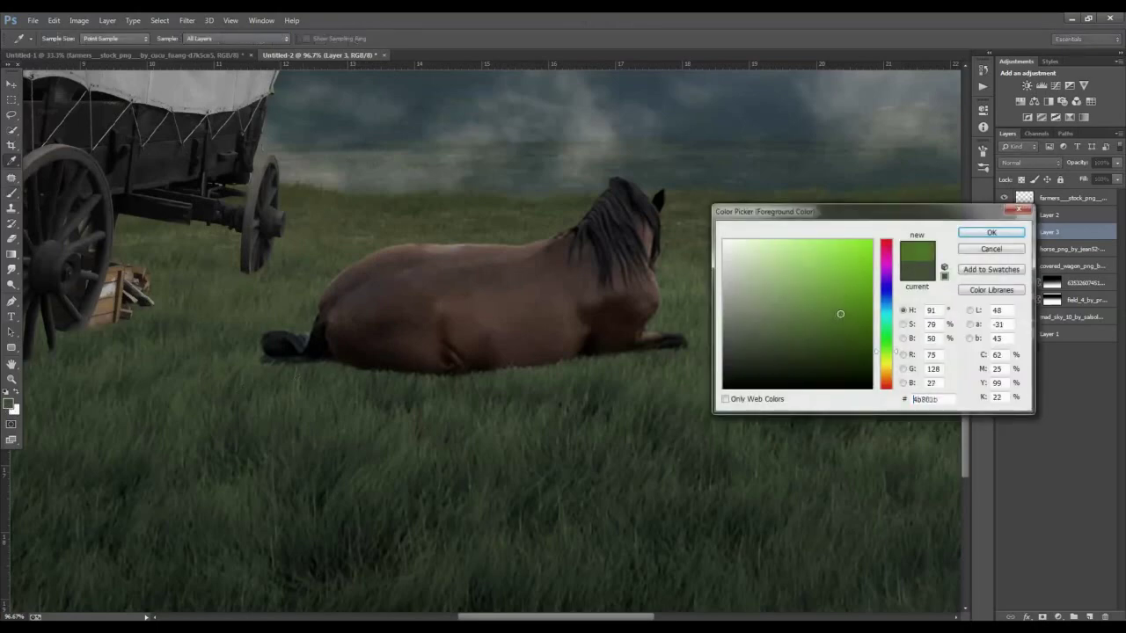
{"action": "left_click", "coordinate": [980, 234]}
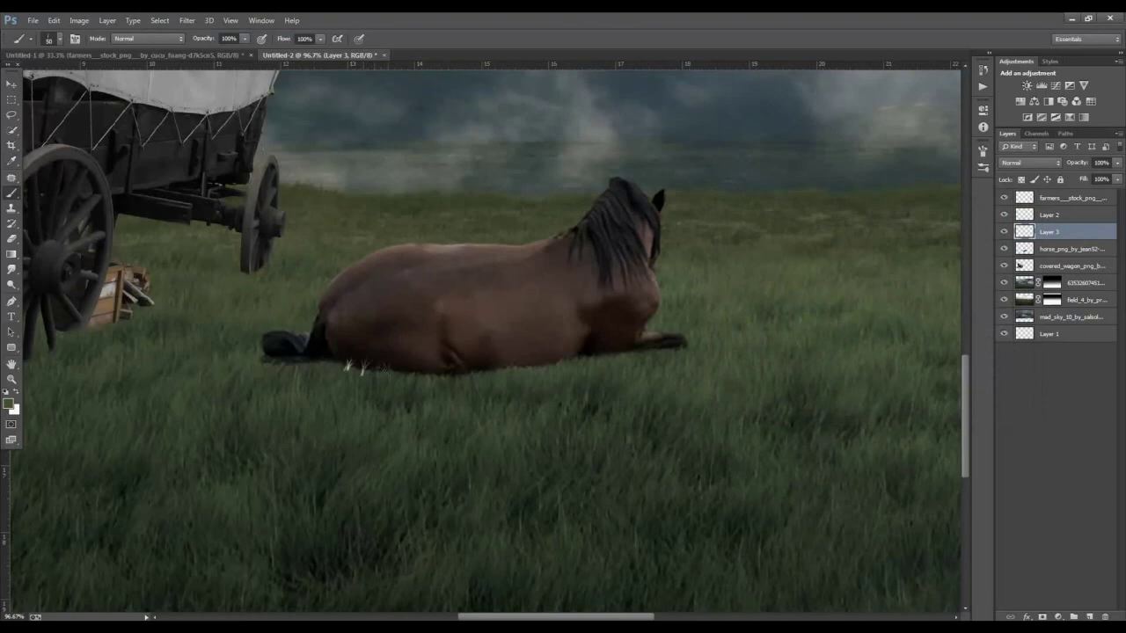
Pick a darker green and test a grass stroke along the belly, then undo it.
{"action": "scroll", "coordinate": [380, 373], "scroll_direction": "up", "scroll_amount": 2}
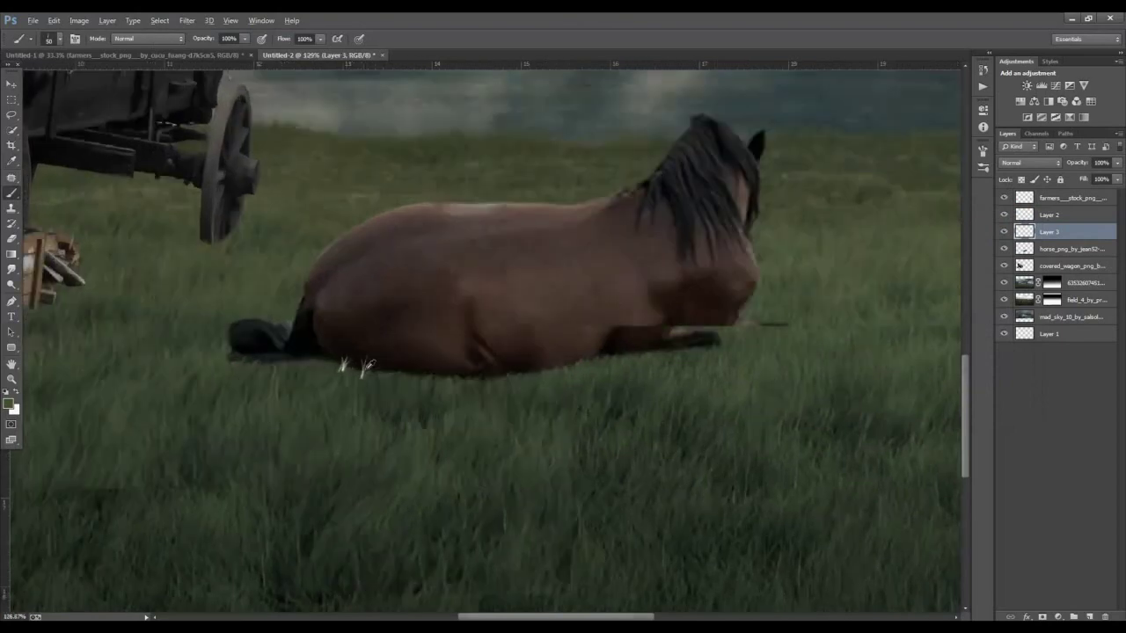
{"action": "left_click", "coordinate": [8, 404]}
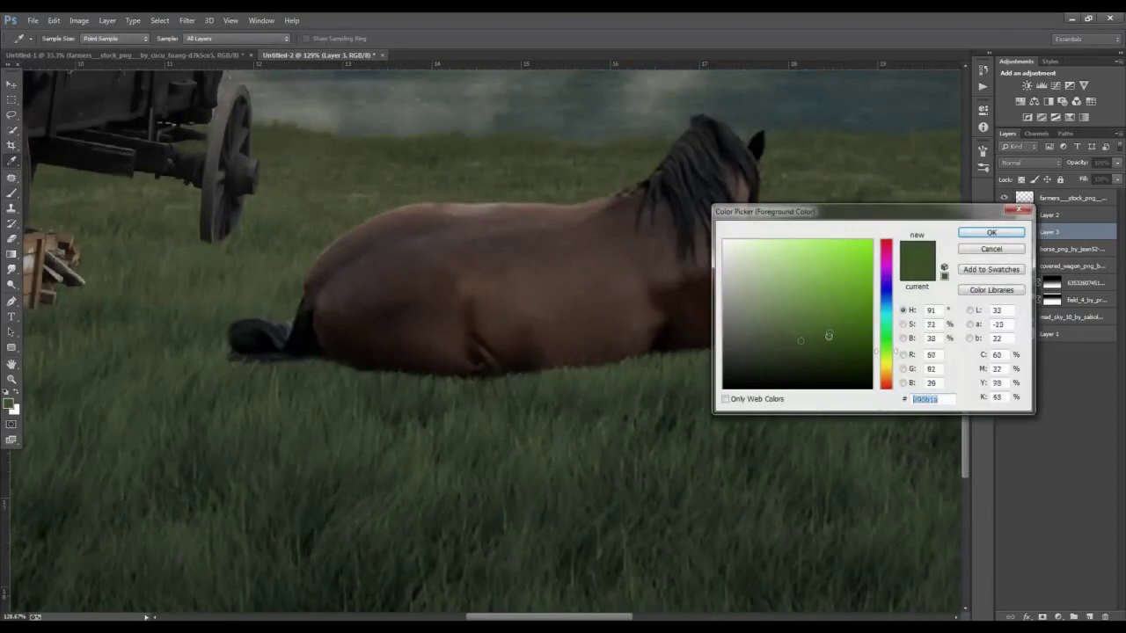
{"action": "left_click_drag", "start_coordinate": [826, 331], "coordinate": [820, 353]}
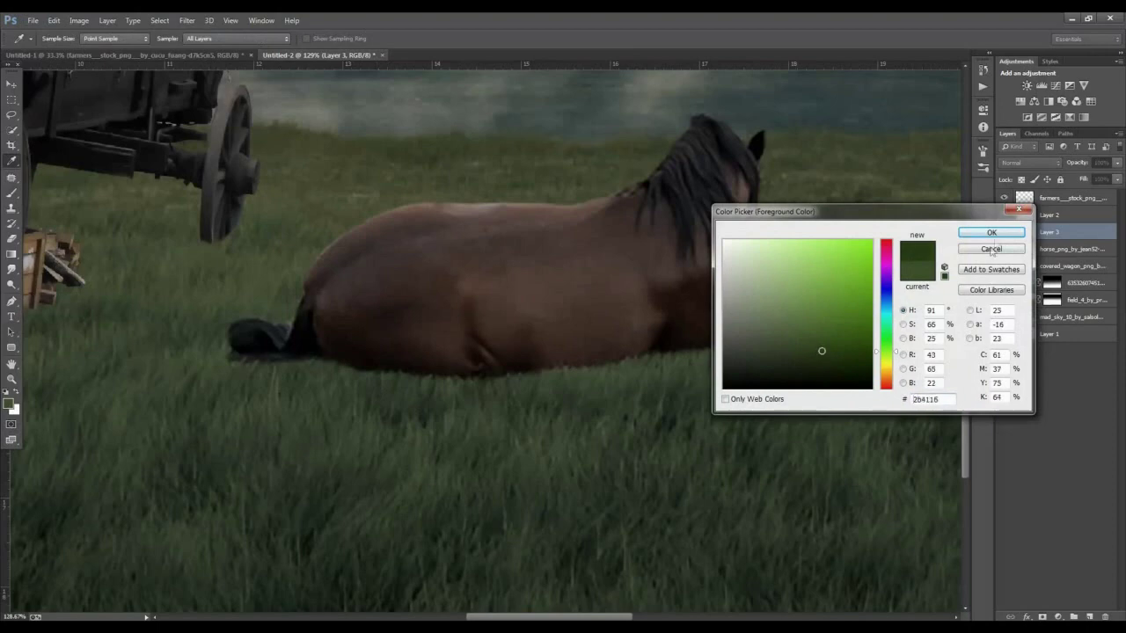
{"action": "left_click", "coordinate": [991, 234]}
{"action": "left_click_drag", "start_coordinate": [332, 368], "coordinate": [493, 373]}
{"action": "key", "text": "ctrl+alt+z"}
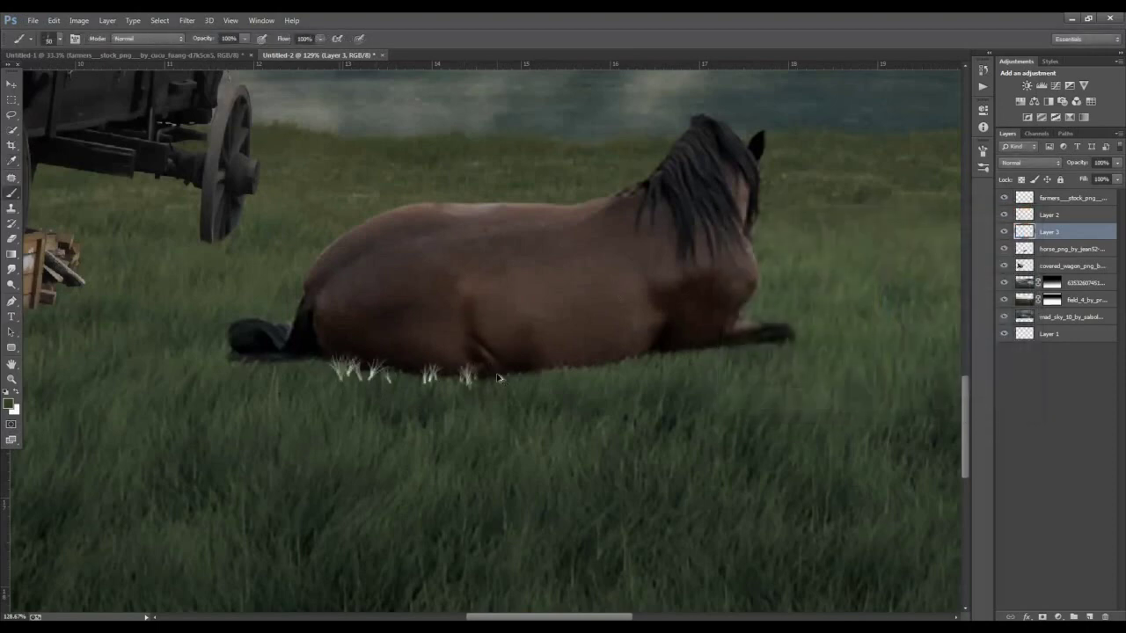
{"action": "key", "text": "ctrl+alt+z"}
{"action": "key", "text": "ctrl+alt+z"}
{"action": "key", "text": "ctrl+alt+z"}
{"action": "key", "text": "ctrl+alt+z"}
Select a larger grass brush preset at 80 px and try a test stroke.
{"action": "right_click", "coordinate": [383, 371]}
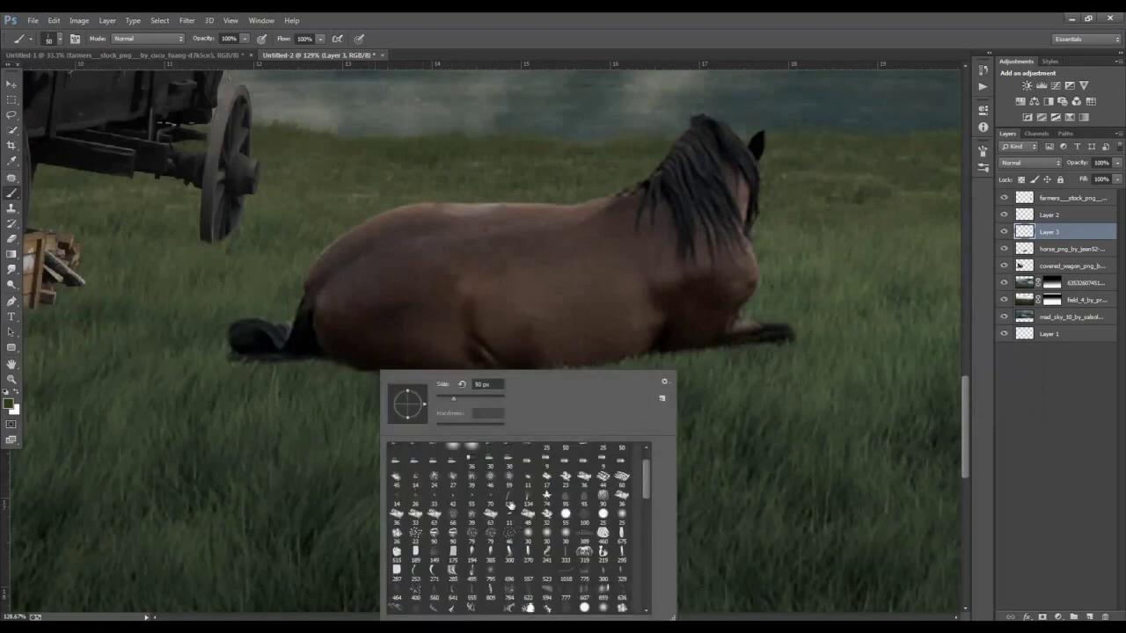
{"action": "left_click", "coordinate": [509, 500]}
{"action": "key", "text": "Return"}
{"action": "key", "text": "bracketleft"}
{"action": "key", "text": "bracketleft"}
{"action": "key", "text": "bracketleft"}
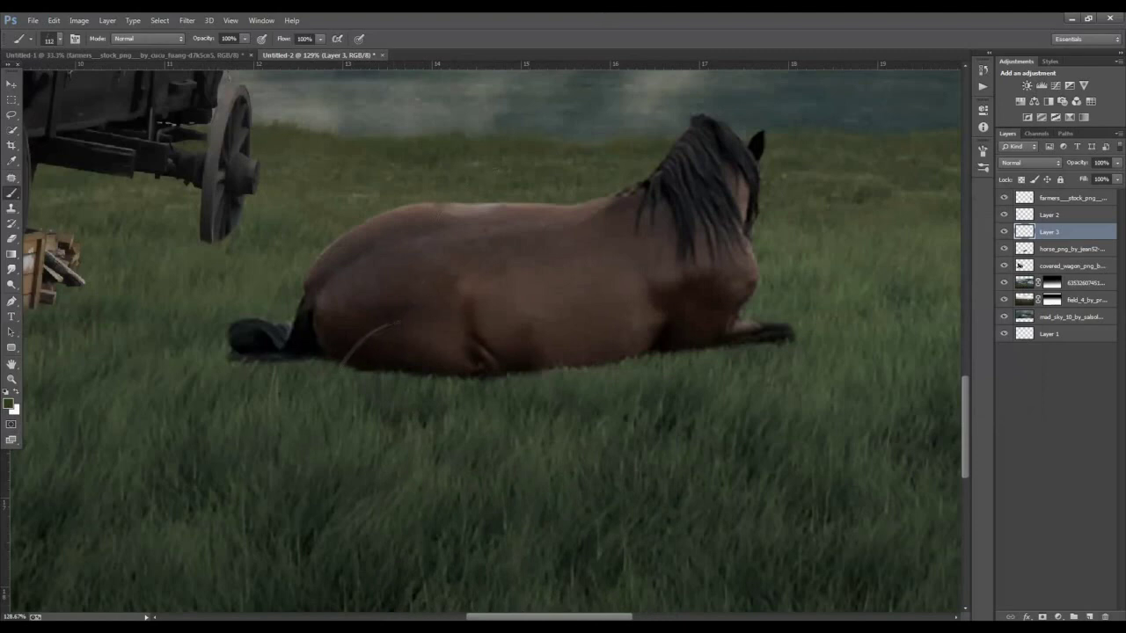
{"action": "left_click_drag", "start_coordinate": [340, 364], "coordinate": [366, 343]}
{"action": "key", "text": "ctrl+z"}
Paint grass blades along the horse's belly from its lower left to its right side.
{"action": "mouse_move", "coordinate": [427, 380]}
{"action": "left_mouse_down"}
{"action": "mouse_move", "coordinate": [424, 362]}
{"action": "mouse_move", "coordinate": [454, 367]}
{"action": "left_mouse_up"}
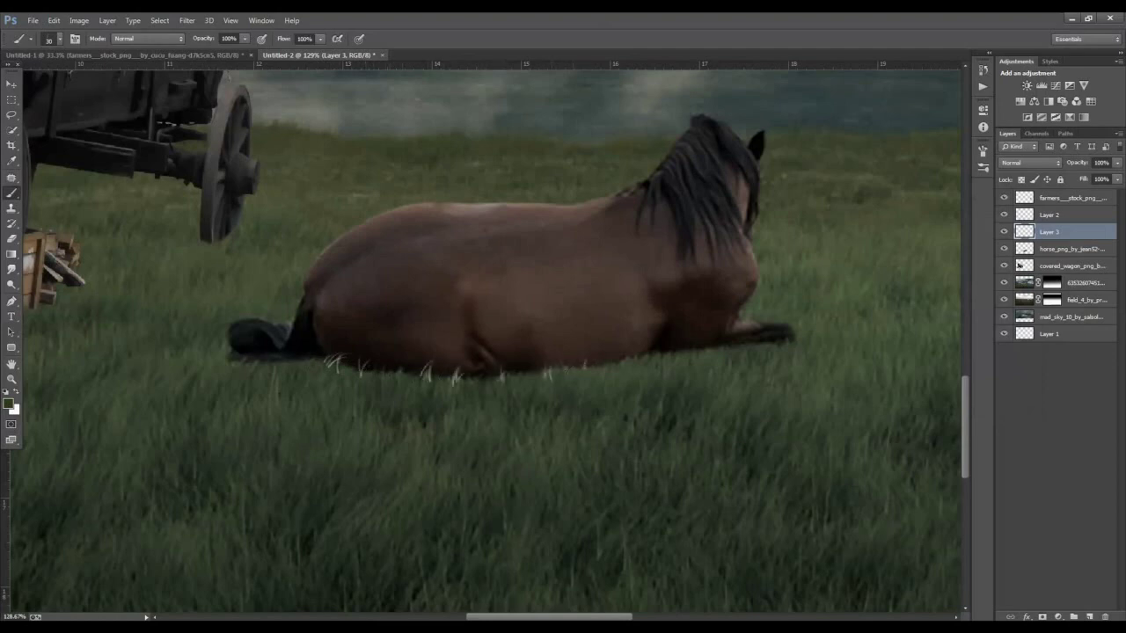
{"action": "mouse_move", "coordinate": [568, 376]}
{"action": "left_mouse_down"}
{"action": "mouse_move", "coordinate": [571, 363]}
{"action": "mouse_move", "coordinate": [650, 343]}
{"action": "mouse_move", "coordinate": [783, 334]}
{"action": "left_mouse_up"}
{"action": "left_click_drag", "start_coordinate": [330, 364], "coordinate": [241, 364]}
{"action": "left_click_drag", "start_coordinate": [343, 369], "coordinate": [568, 376]}
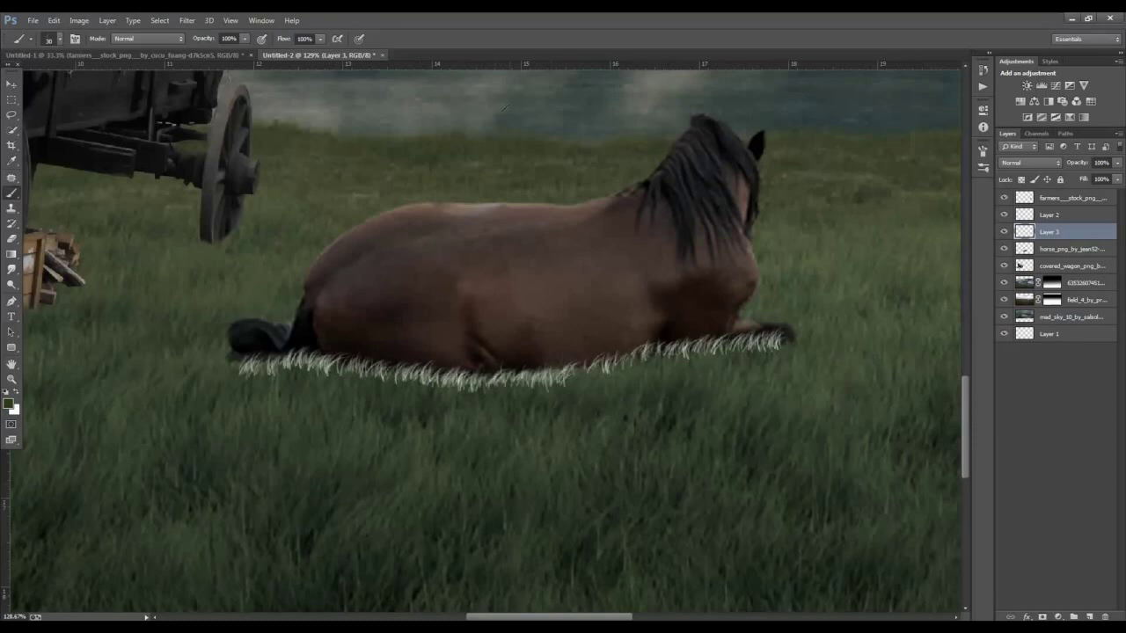
Recolour Layer 3's grass blades with Hue -19 and lower lightness, then set 75% opacity.
{"action": "key", "text": "ctrl+u"}
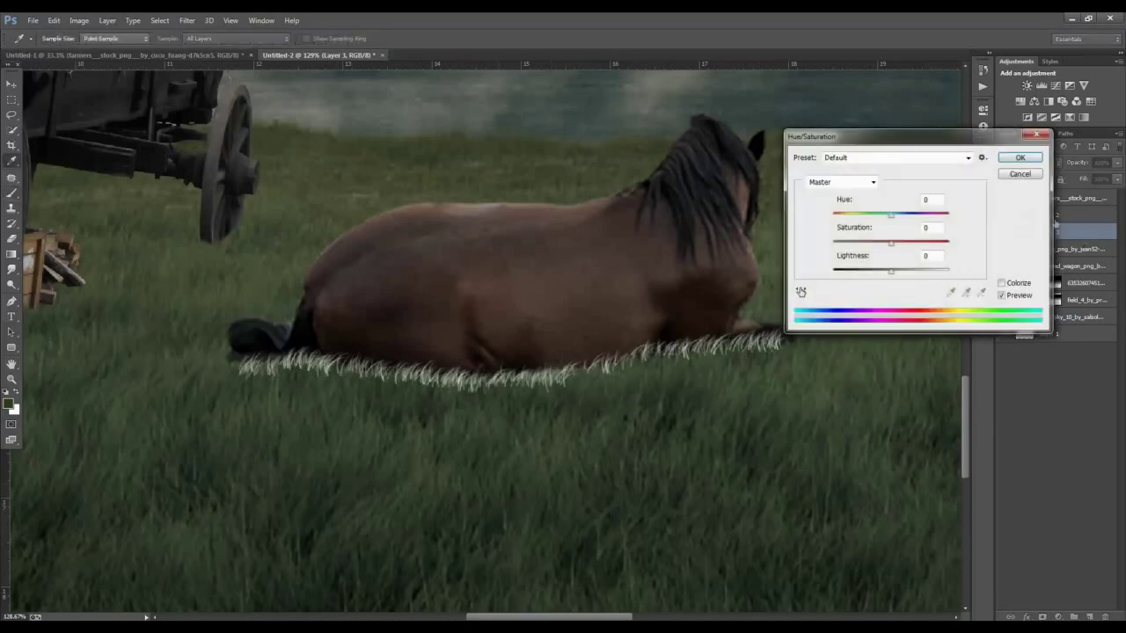
{"action": "left_click_drag", "start_coordinate": [891, 214], "coordinate": [874, 230]}
{"action": "left_click_drag", "start_coordinate": [891, 271], "coordinate": [853, 277]}
{"action": "mouse_move", "coordinate": [874, 214]}
{"action": "left_mouse_down"}
{"action": "mouse_move", "coordinate": [949, 222]}
{"action": "mouse_move", "coordinate": [906, 216]}
{"action": "mouse_move", "coordinate": [876, 251]}
{"action": "mouse_move", "coordinate": [923, 246]}
{"action": "mouse_move", "coordinate": [880, 221]}
{"action": "left_mouse_up"}
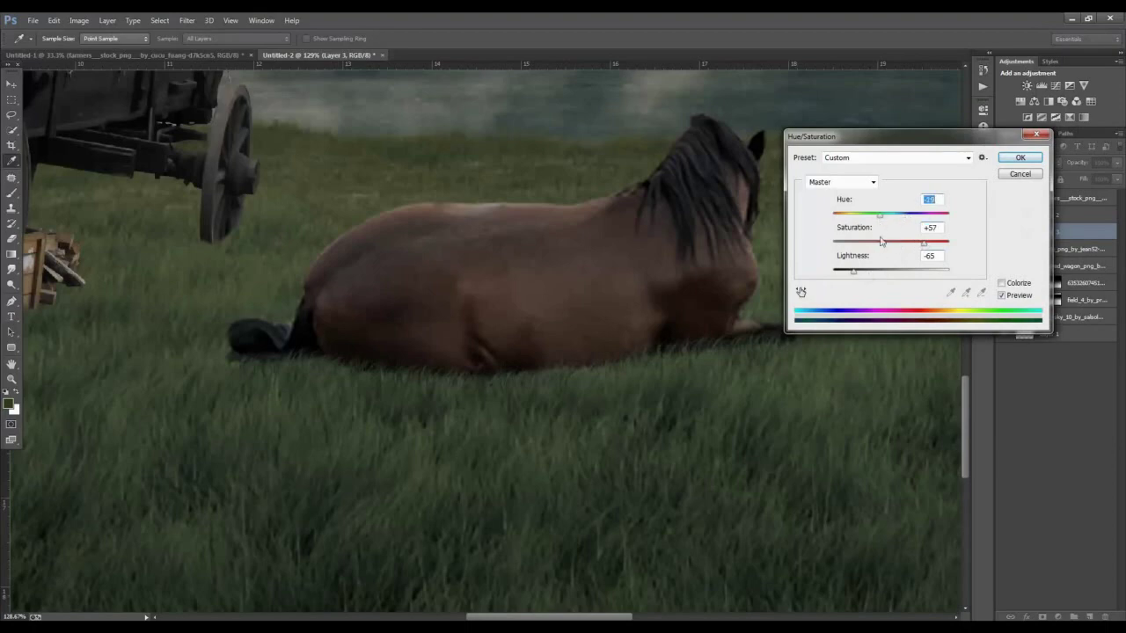
{"action": "left_click", "coordinate": [855, 272]}
{"action": "left_click", "coordinate": [1018, 159]}
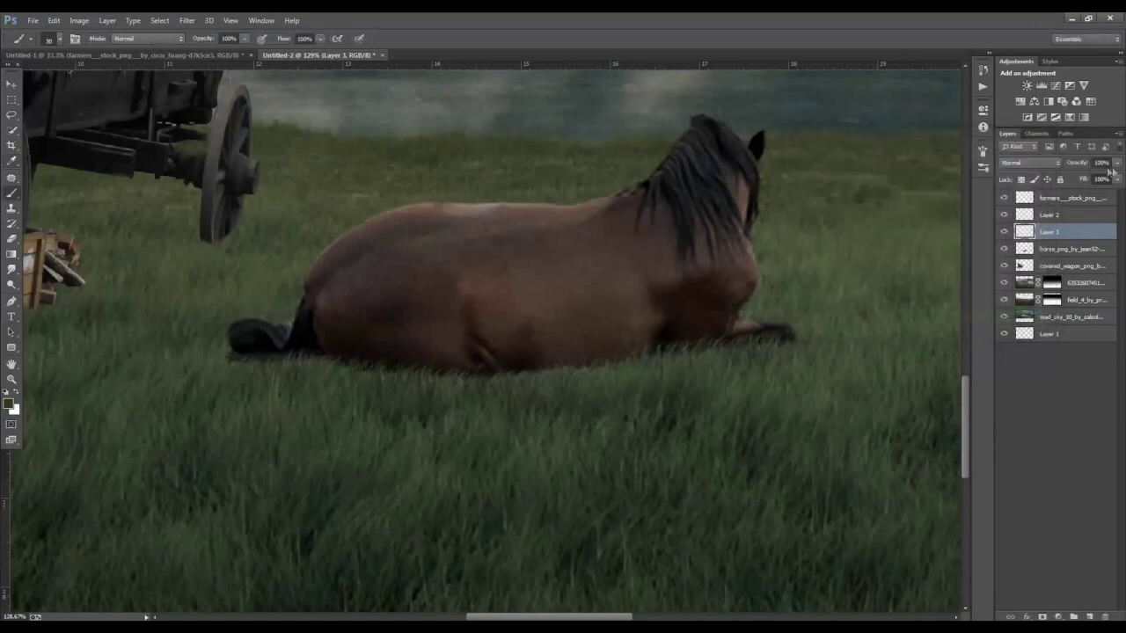
{"action": "left_click", "coordinate": [1116, 179]}
{"action": "left_click_drag", "start_coordinate": [1117, 183], "coordinate": [1107, 183]}
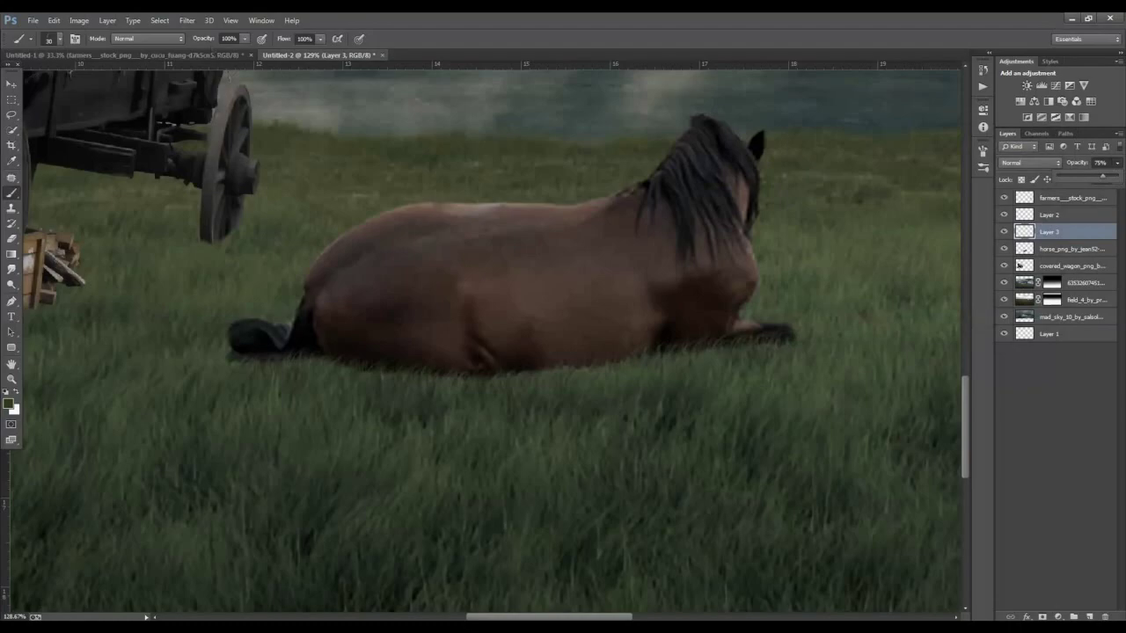
Marquee the horse's front hoof, copy it to a new layer and nudge it, then undo.
{"action": "left_click", "coordinate": [11, 84]}
{"action": "left_click", "coordinate": [407, 276]}
{"action": "scroll", "coordinate": [407, 276], "scroll_direction": "down", "scroll_amount": 3}
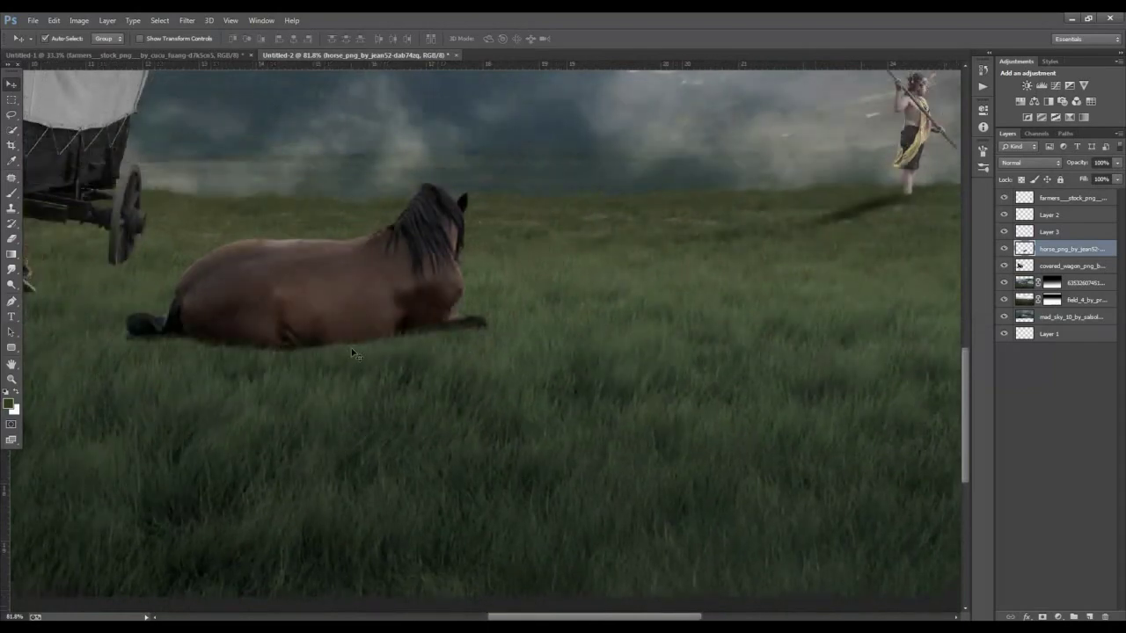
{"action": "key", "text": "m"}
{"action": "left_click_drag", "start_coordinate": [495, 336], "coordinate": [444, 316]}
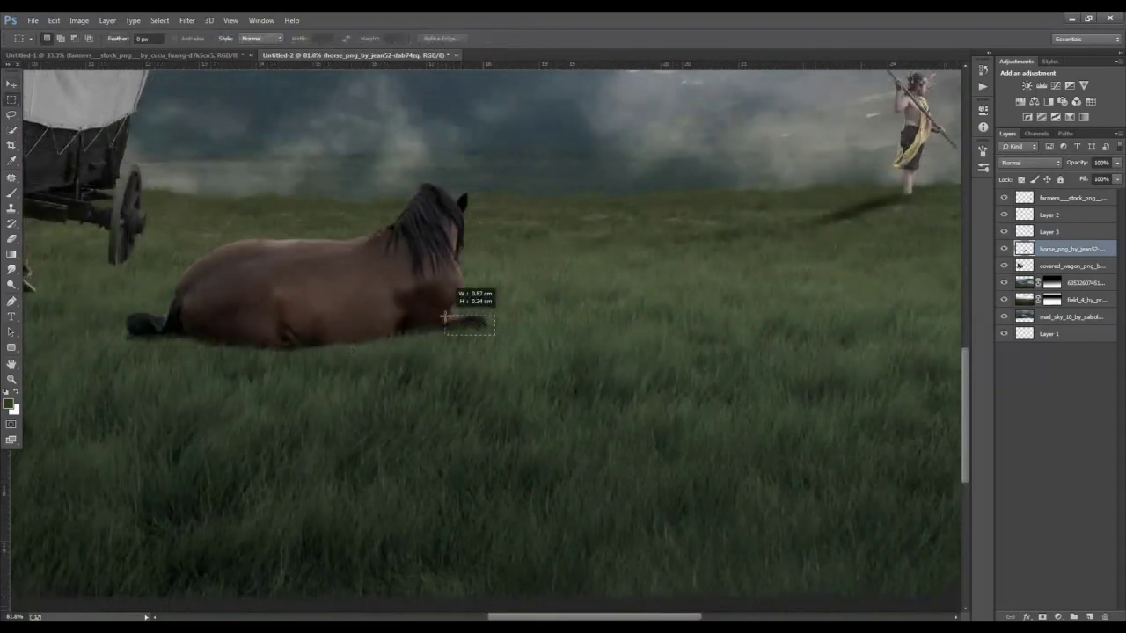
{"action": "key", "text": "ctrl+j"}
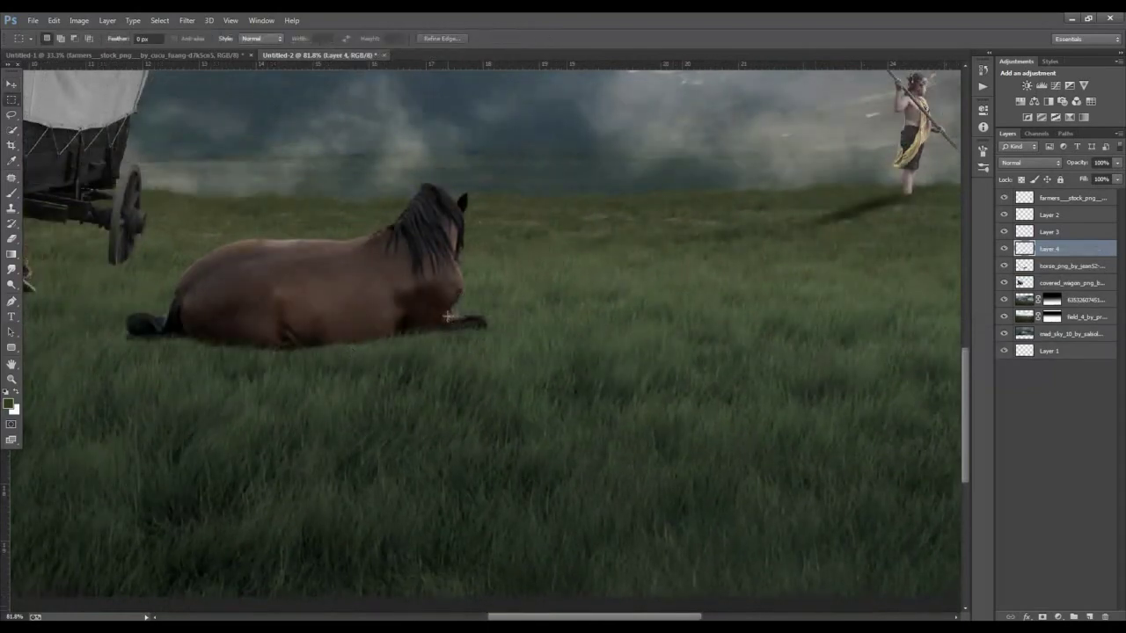
{"action": "key", "text": "v"}
{"action": "mouse_move", "coordinate": [464, 331]}
{"action": "left_mouse_down"}
{"action": "mouse_move", "coordinate": [527, 322]}
{"action": "mouse_move", "coordinate": [519, 334]}
{"action": "left_mouse_up"}
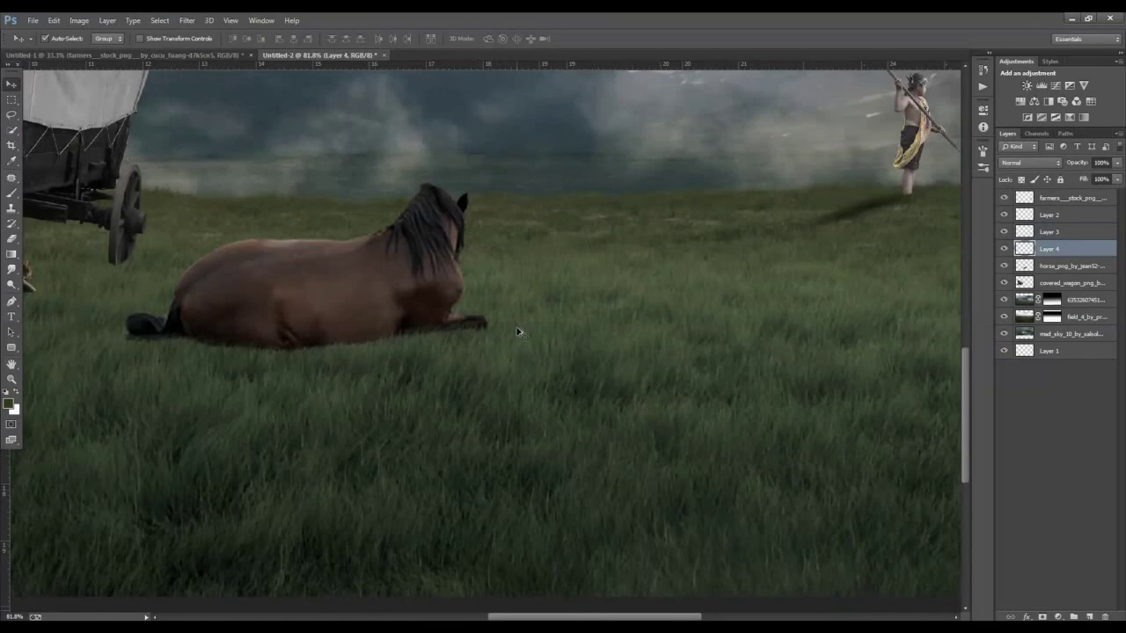
{"action": "key", "text": "ctrl+alt+z"}
{"action": "key", "text": "ctrl+alt+z"}
{"action": "key", "text": "ctrl+alt+z"}
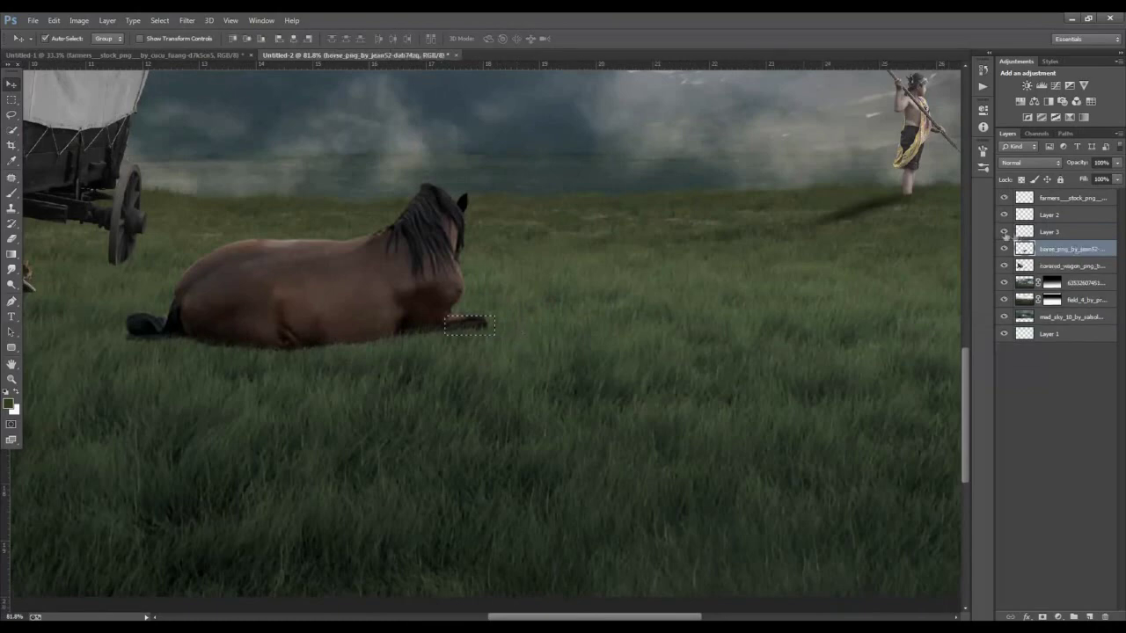
{"action": "key", "text": "ctrl+alt+z"}
Copy the hoof onto a new layer above Layer 3 and shift it slightly right.
{"action": "left_click", "coordinate": [1047, 232]}
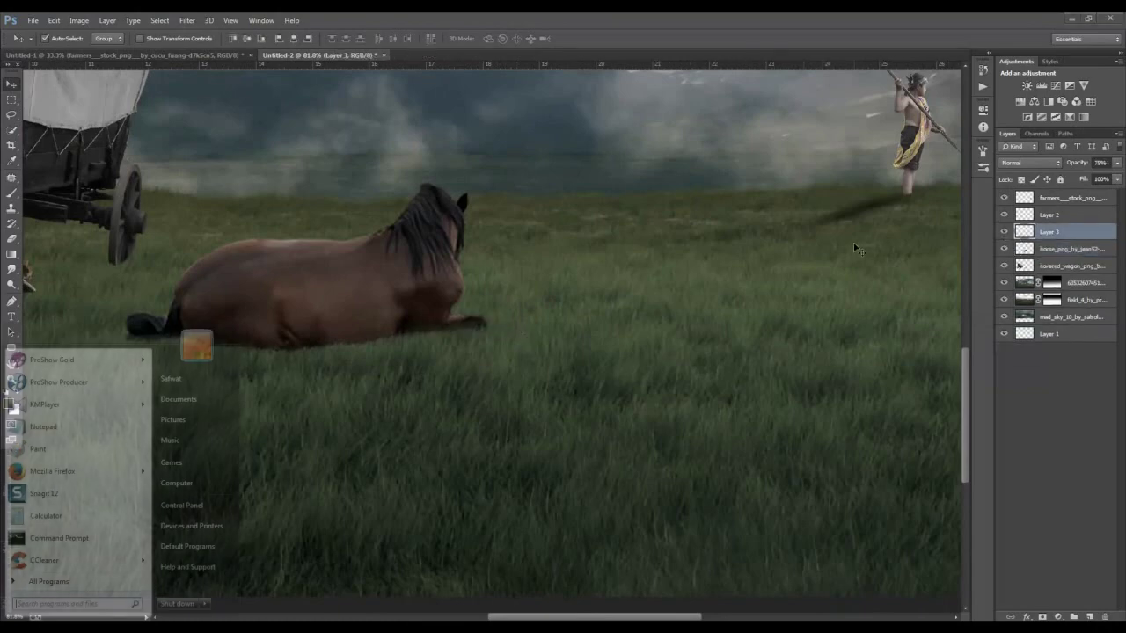
{"action": "key", "text": "ctrl+j"}
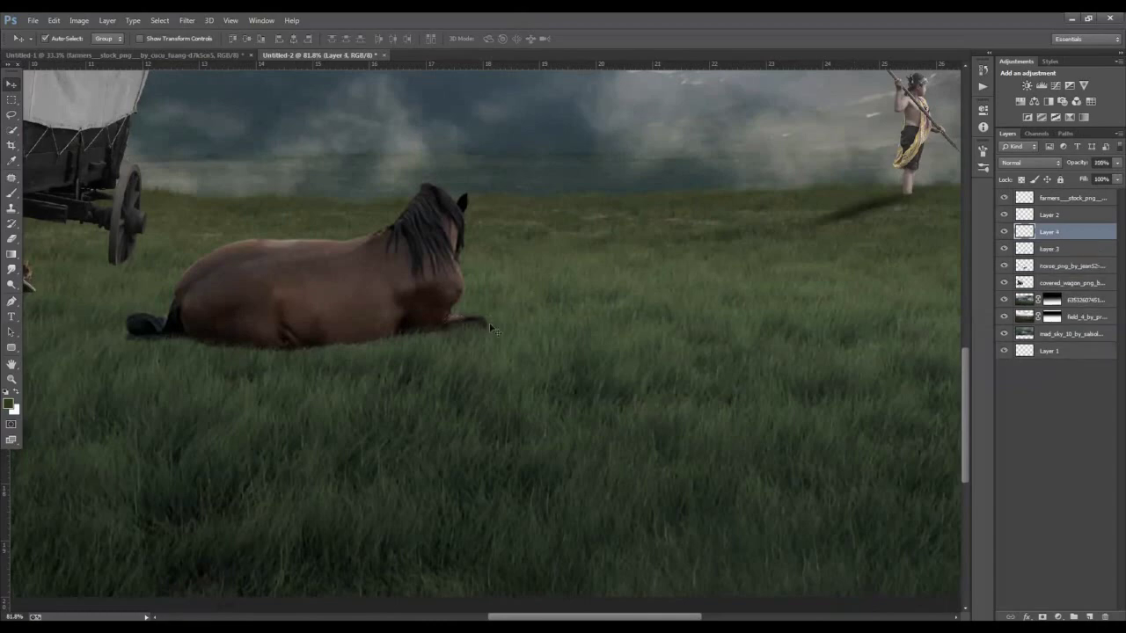
{"action": "mouse_move", "coordinate": [479, 324]}
{"action": "left_mouse_down"}
{"action": "mouse_move", "coordinate": [873, 232]}
{"action": "mouse_move", "coordinate": [912, 204]}
{"action": "left_mouse_up"}
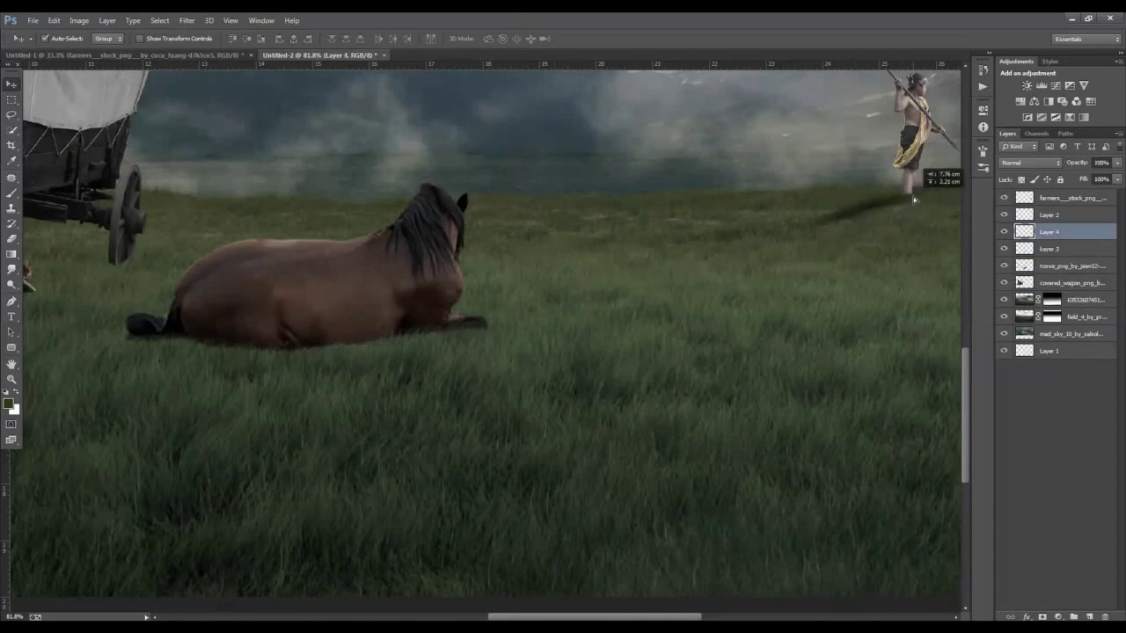
{"action": "scroll", "coordinate": [913, 204], "scroll_direction": "up", "scroll_amount": 4}
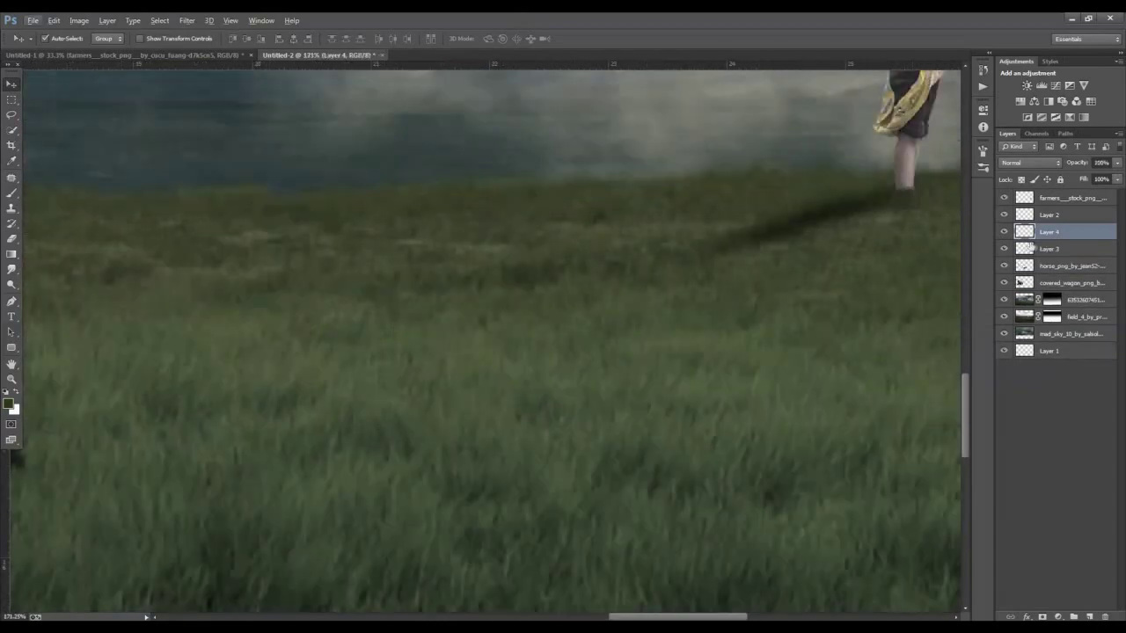
Move Layer 4 to the top of the stack and test selections by the farmer's feet.
{"action": "left_click_drag", "start_coordinate": [1051, 235], "coordinate": [1055, 196]}
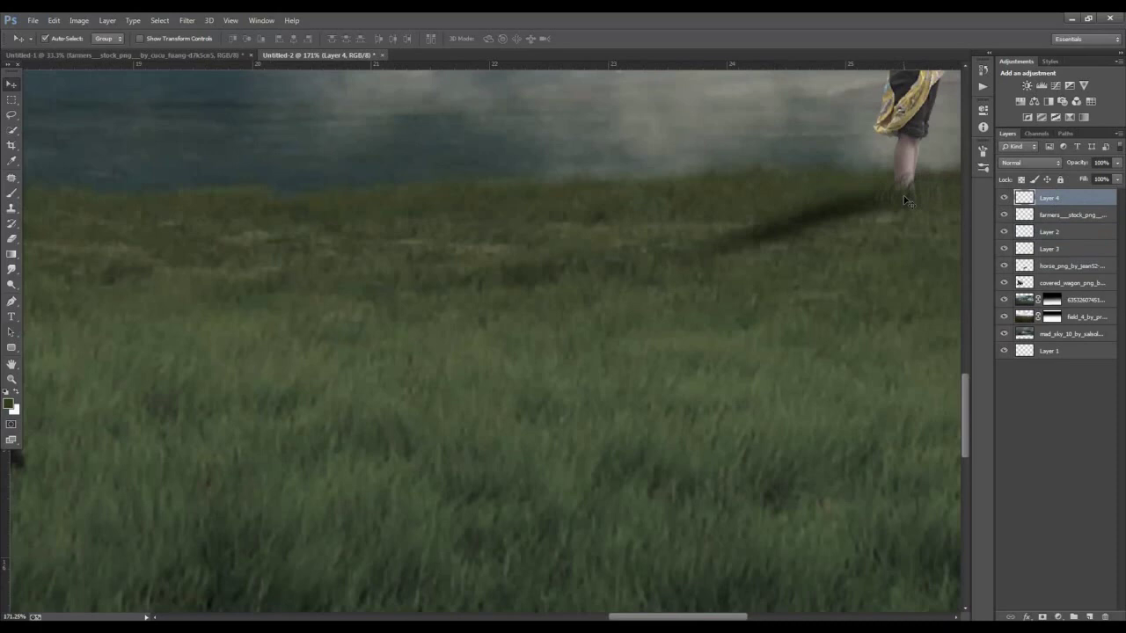
{"action": "key", "text": "m"}
{"action": "left_click_drag", "start_coordinate": [951, 210], "coordinate": [917, 166]}
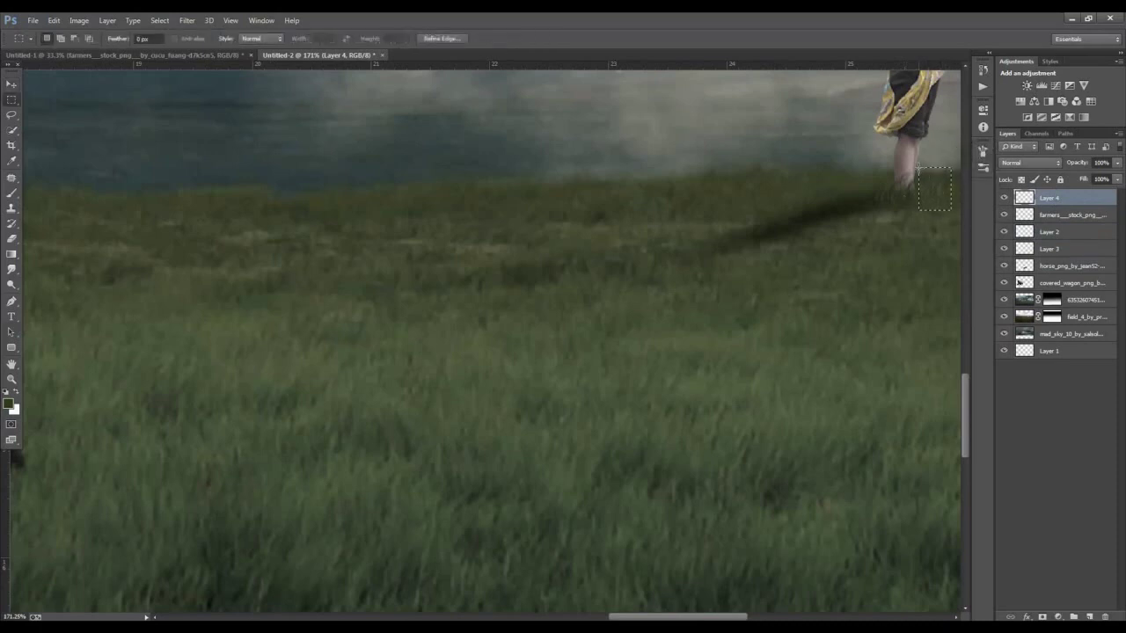
{"action": "mouse_move", "coordinate": [887, 220]}
{"action": "left_mouse_down"}
{"action": "mouse_move", "coordinate": [882, 182]}
{"action": "mouse_move", "coordinate": [893, 215]}
{"action": "left_mouse_up"}
{"action": "key", "text": "ctrl+d"}
Zoom out to view the wagon and horse, then select the horse layer.
{"action": "scroll", "coordinate": [683, 195], "scroll_direction": "down", "scroll_amount": 2}
{"action": "scroll", "coordinate": [683, 195], "scroll_direction": "down", "scroll_amount": 3}
{"action": "scroll", "coordinate": [683, 196], "scroll_direction": "down", "scroll_amount": 2}
{"action": "scroll", "coordinate": [683, 196], "scroll_direction": "down", "scroll_amount": 2}
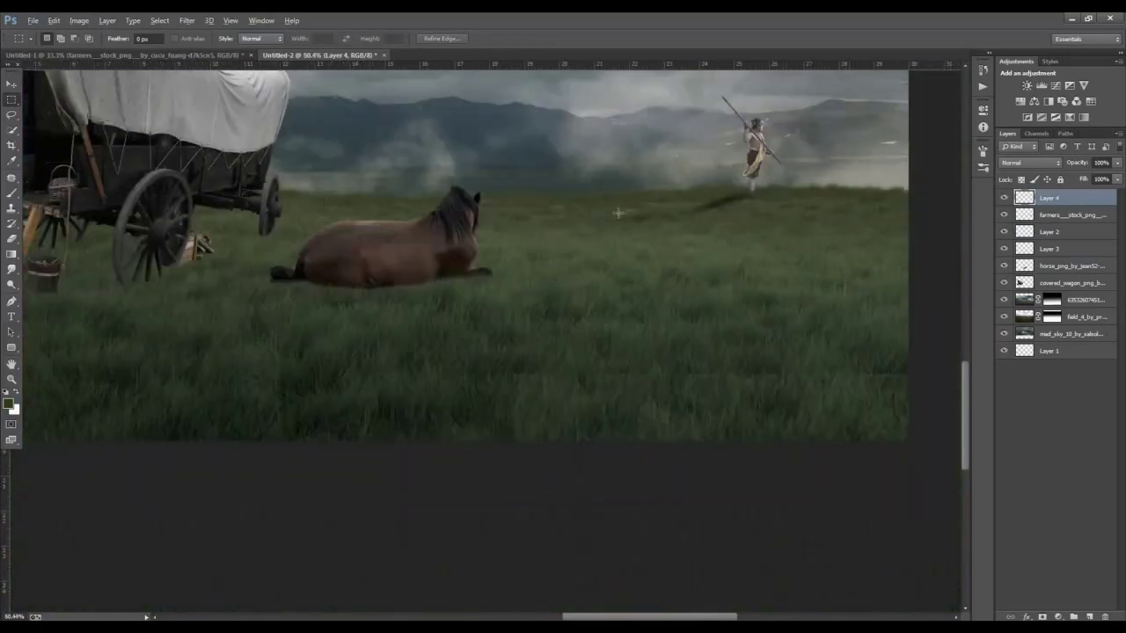
{"action": "mouse_move", "coordinate": [379, 333]}
{"action": "left_mouse_down"}
{"action": "mouse_move", "coordinate": [554, 334]}
{"action": "mouse_move", "coordinate": [523, 339]}
{"action": "left_mouse_up"}
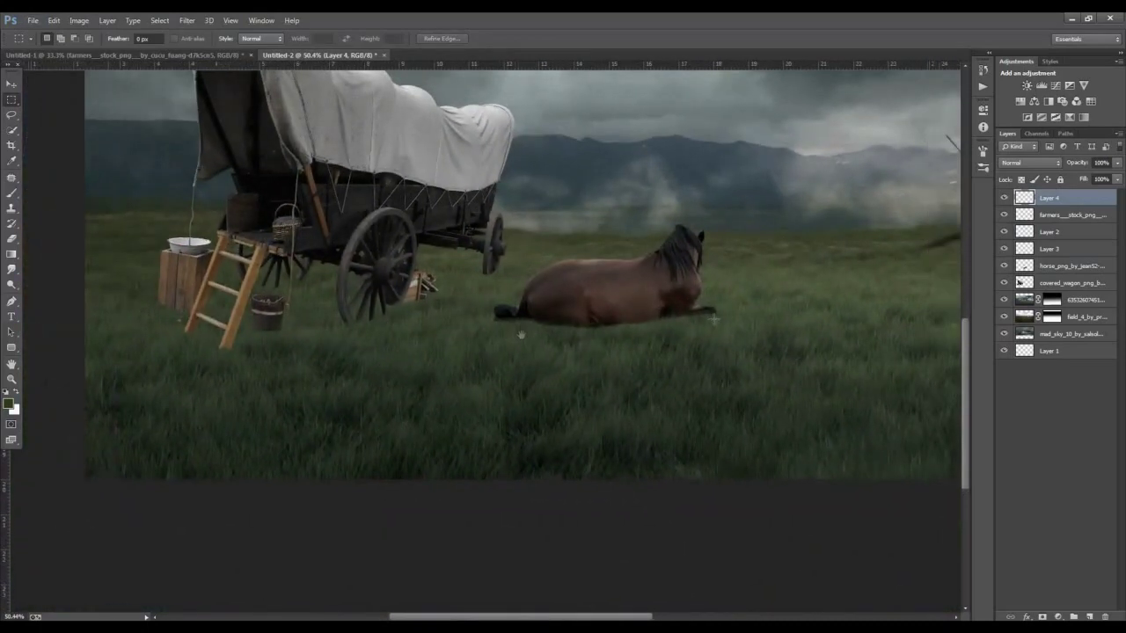
{"action": "key", "text": "v"}
{"action": "left_click", "coordinate": [633, 294]}
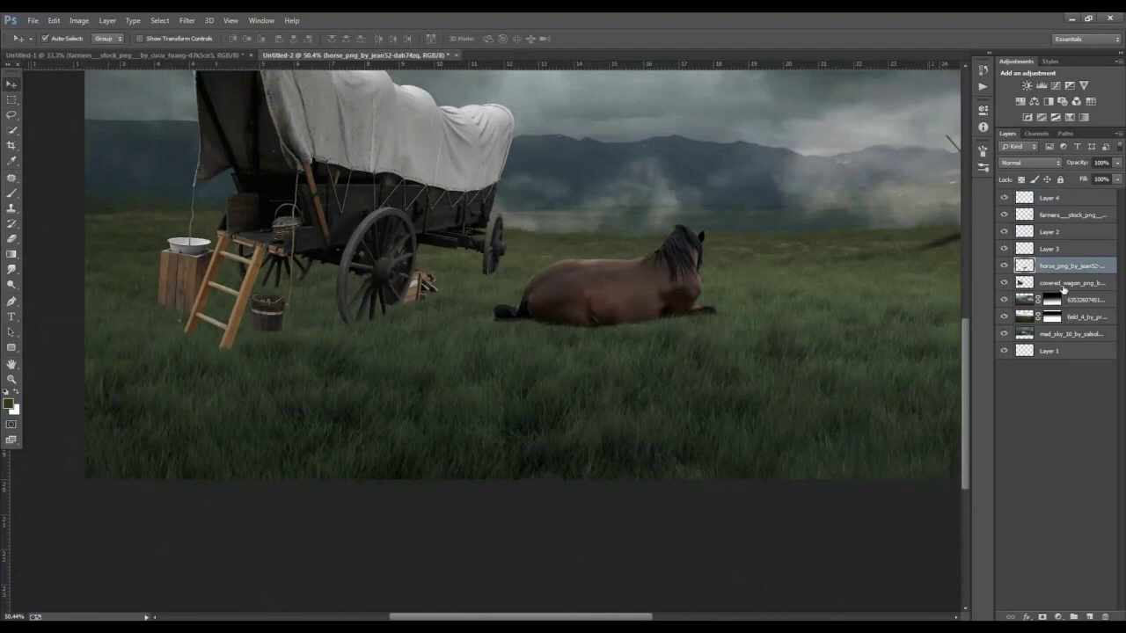
Add a new Layer 5 above the covered wagon layer at 16% opacity.
{"action": "left_click", "coordinate": [1065, 282]}
{"action": "left_click", "coordinate": [1092, 617]}
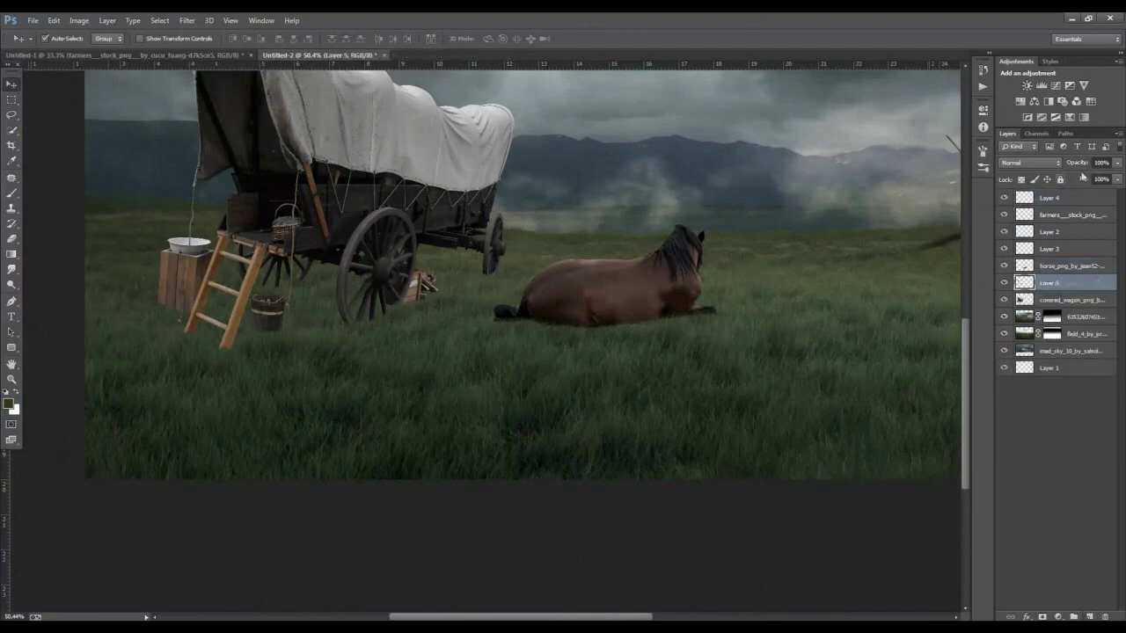
{"action": "left_click_drag", "start_coordinate": [1079, 178], "coordinate": [1068, 179]}
Choose a soft round brush preset for the Brush tool.
{"action": "left_click", "coordinate": [11, 192]}
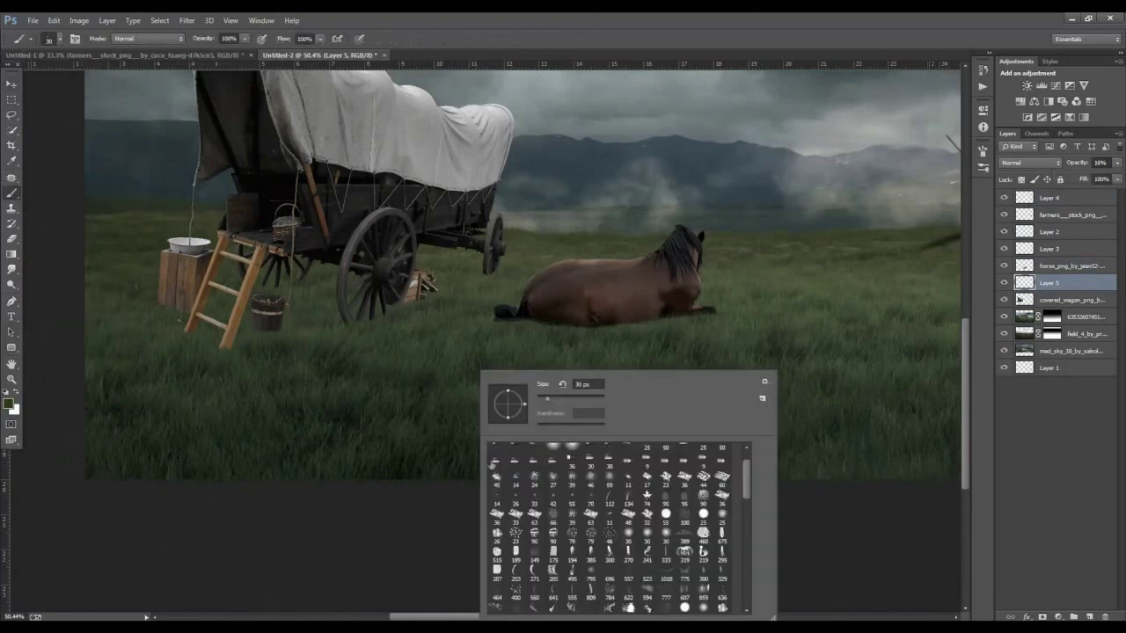
{"action": "right_click", "coordinate": [482, 371]}
{"action": "scroll", "coordinate": [747, 481], "scroll_direction": "up", "scroll_amount": 2}
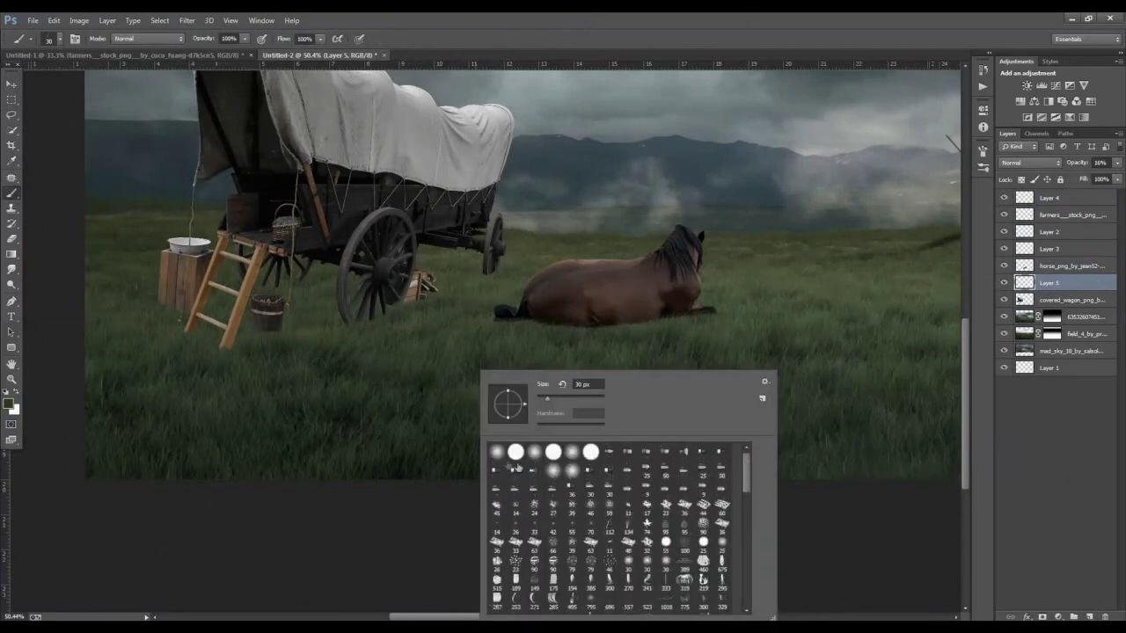
{"action": "left_click", "coordinate": [501, 456]}
{"action": "key", "text": "Return"}
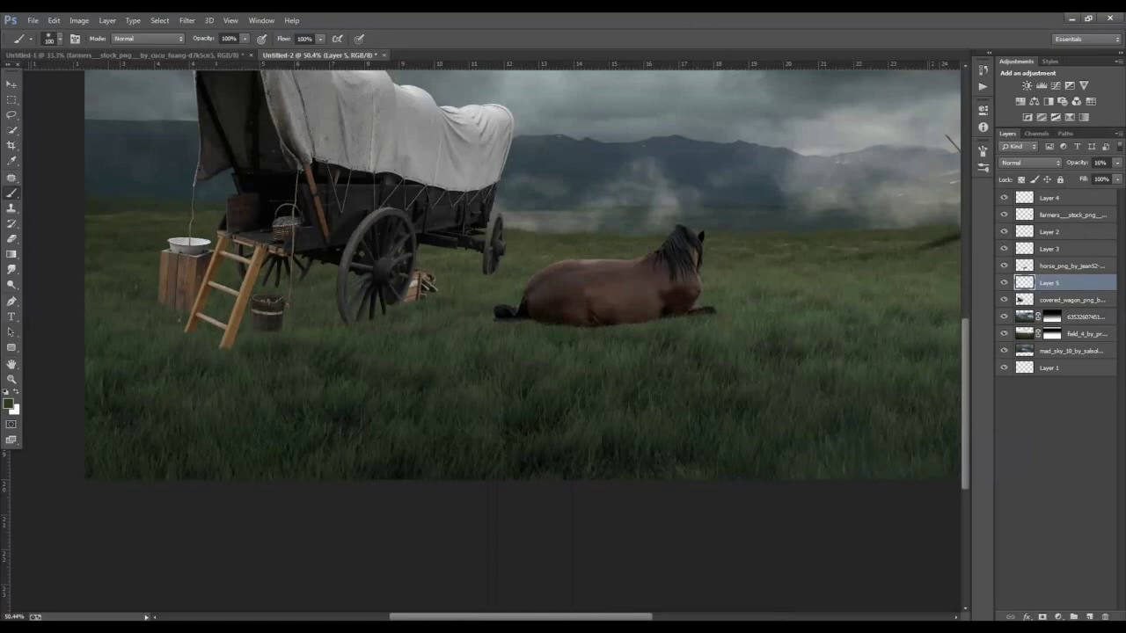
Try raising Layer 5's opacity, cancel to keep 16%, and reset colours to black and white.
{"action": "left_click", "coordinate": [1117, 163]}
{"action": "left_click_drag", "start_coordinate": [1084, 181], "coordinate": [1098, 178]}
{"action": "key", "text": "Escape"}
{"action": "left_click", "coordinate": [6, 392]}
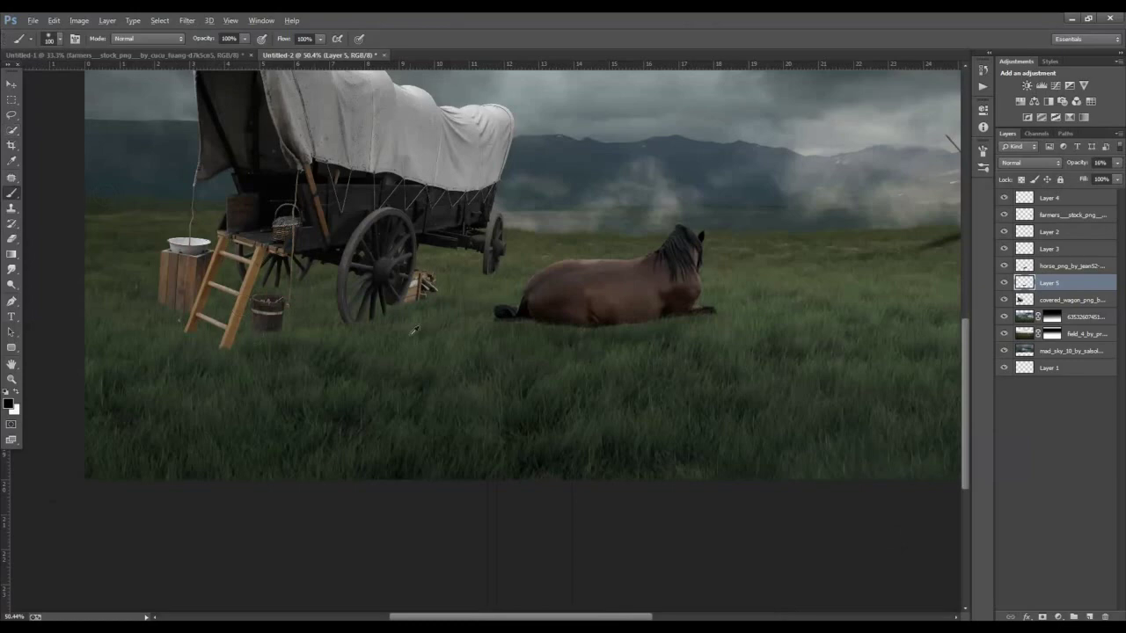
{"action": "scroll", "coordinate": [408, 328], "scroll_direction": "up", "scroll_amount": 1}
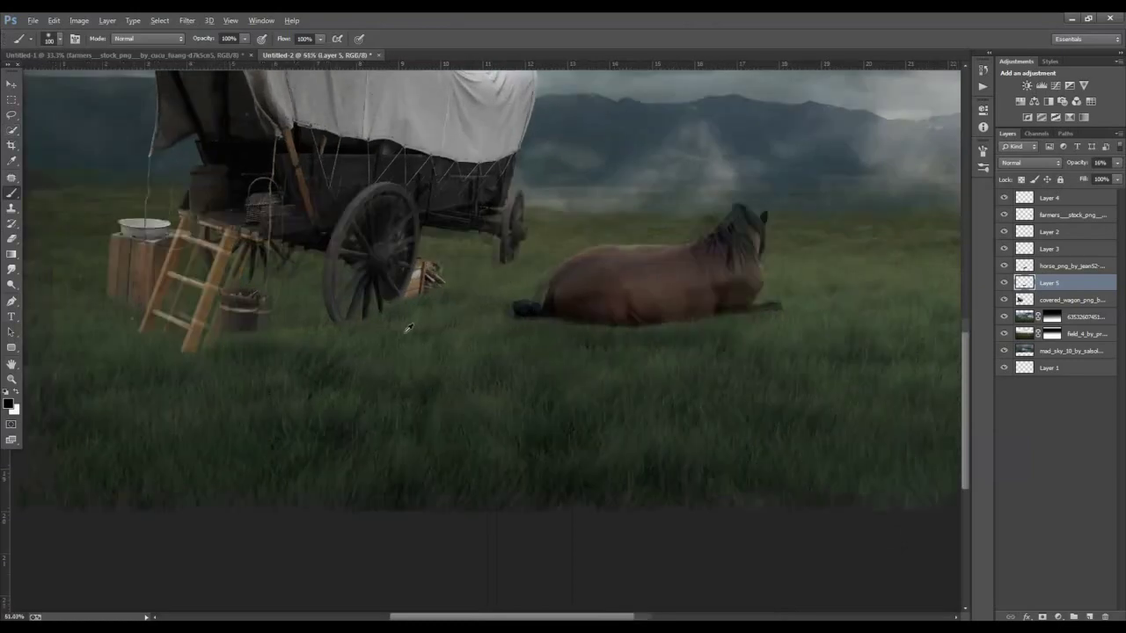
Create Layer 6 and test soft shadow strokes under the wagon, undoing them.
{"action": "left_click", "coordinate": [1089, 616]}
{"action": "key", "text": "v"}
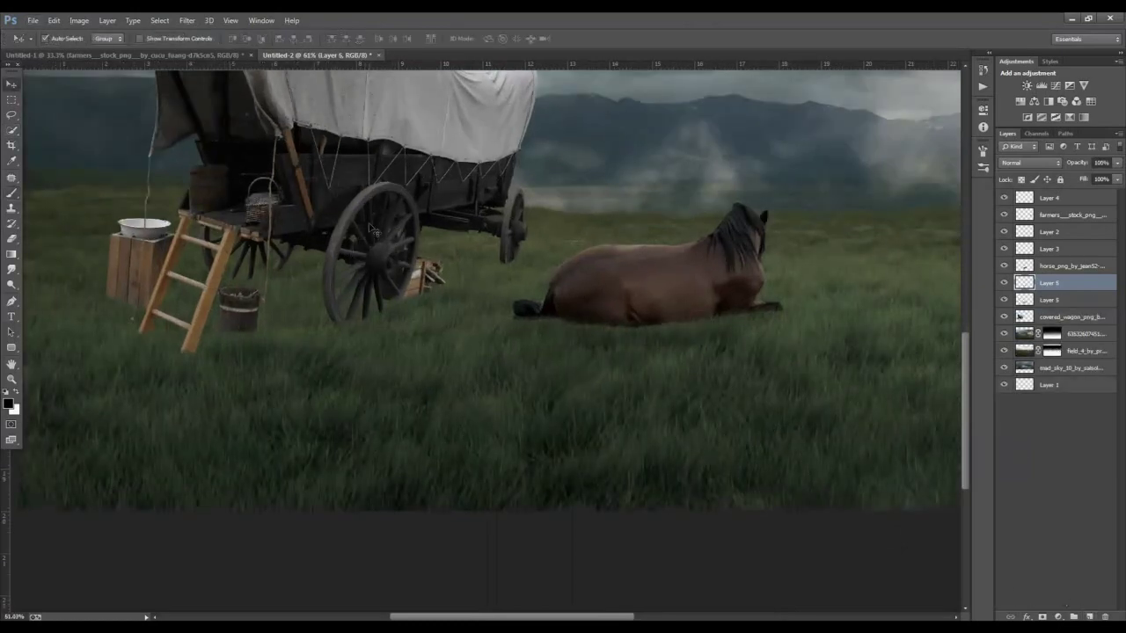
{"action": "left_click", "coordinate": [375, 230]}
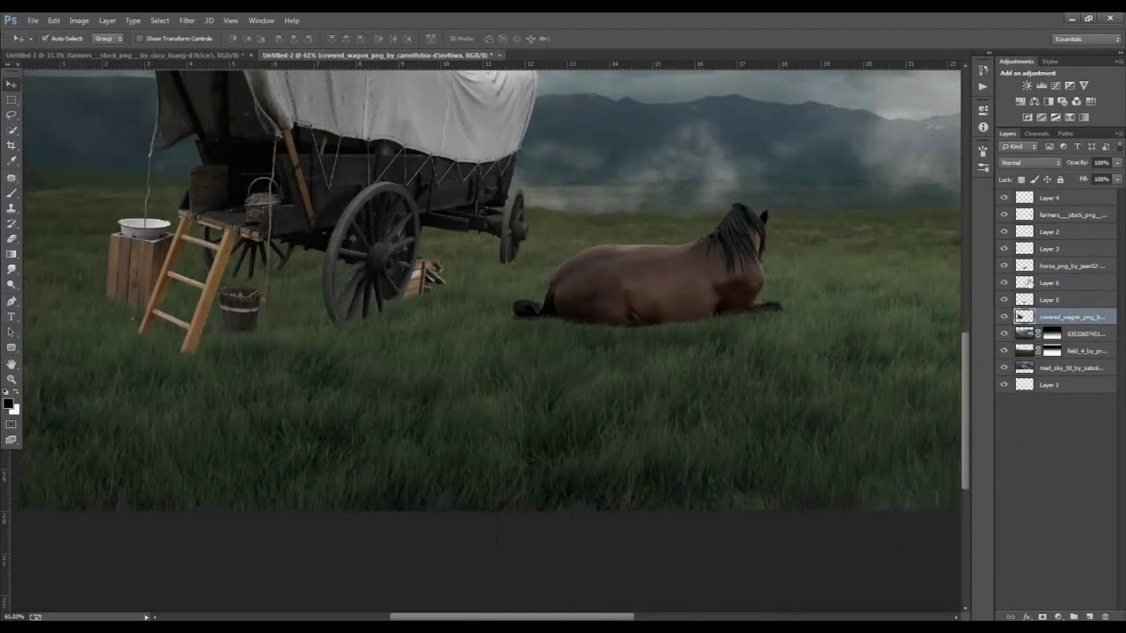
{"action": "left_click", "coordinate": [1025, 283]}
{"action": "left_click", "coordinate": [12, 192]}
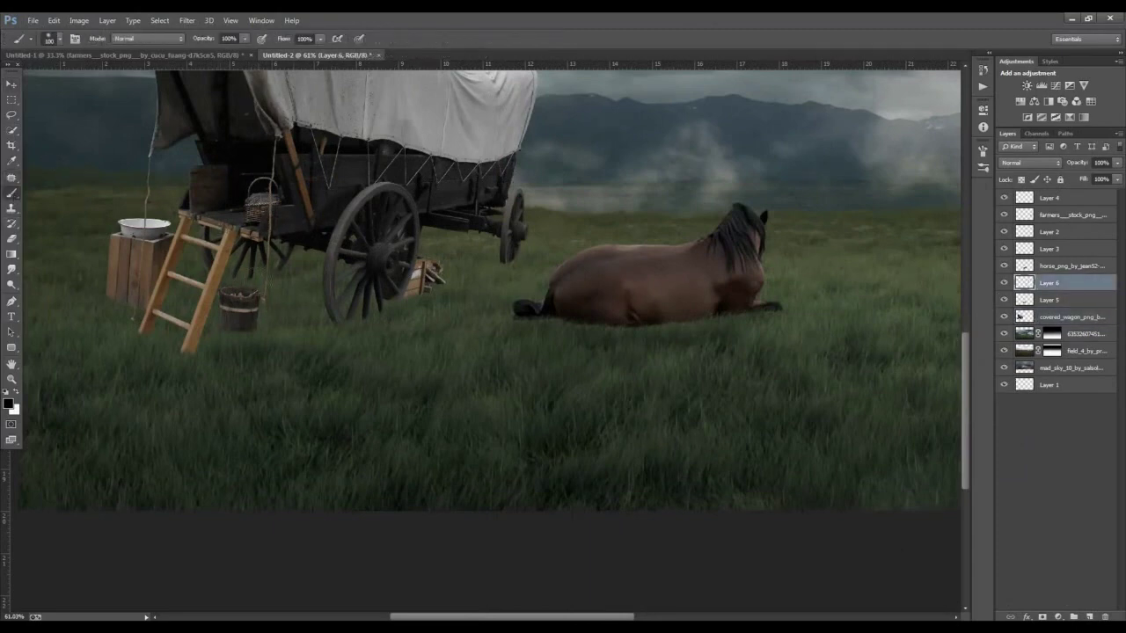
{"action": "left_click_drag", "start_coordinate": [257, 282], "coordinate": [334, 268]}
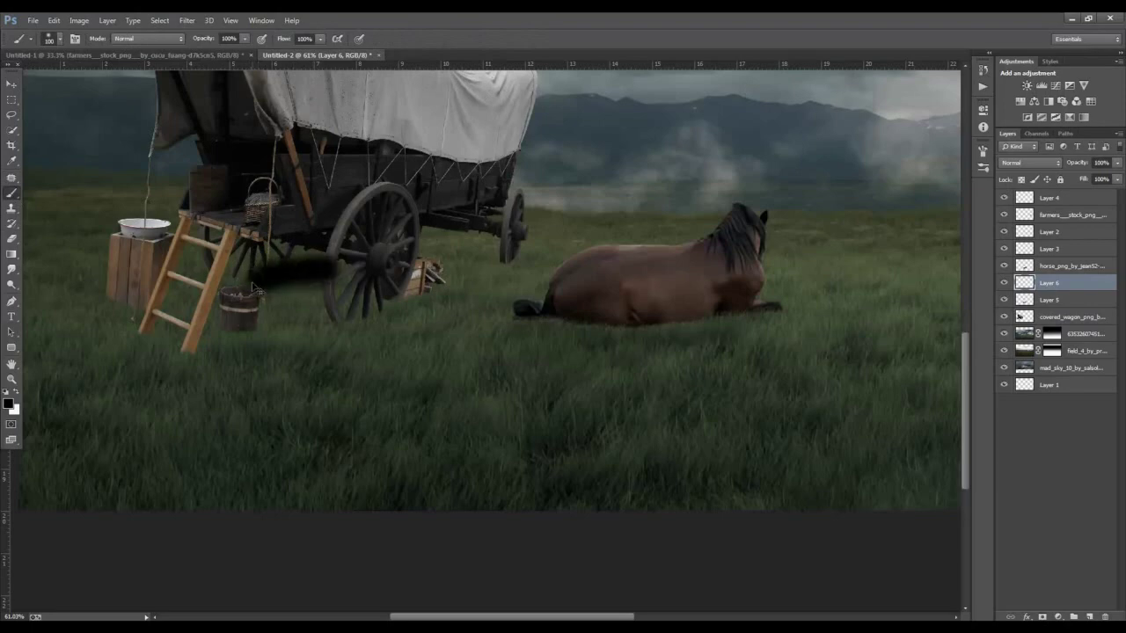
{"action": "key", "text": "ctrl+z"}
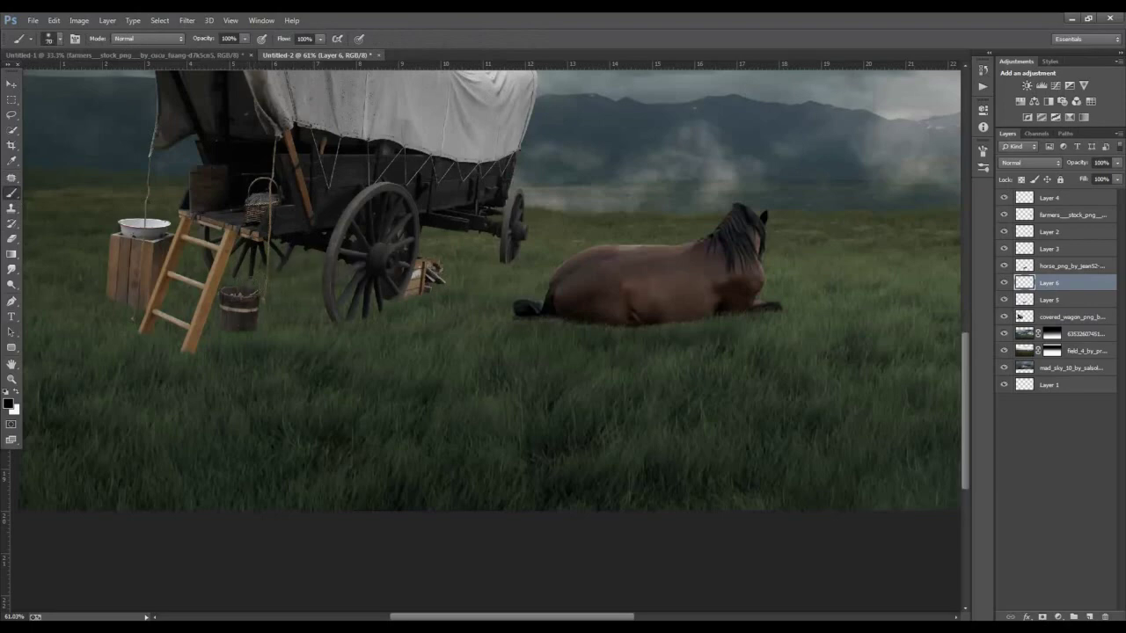
{"action": "left_click_drag", "start_coordinate": [274, 272], "coordinate": [379, 285]}
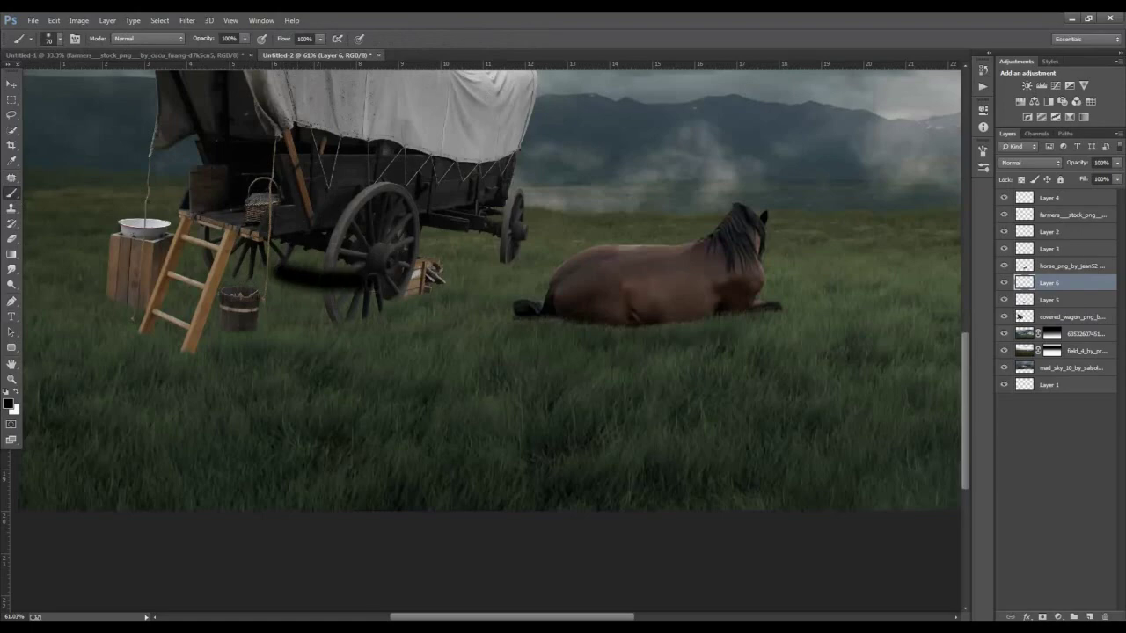
{"action": "key", "text": "ctrl+z"}
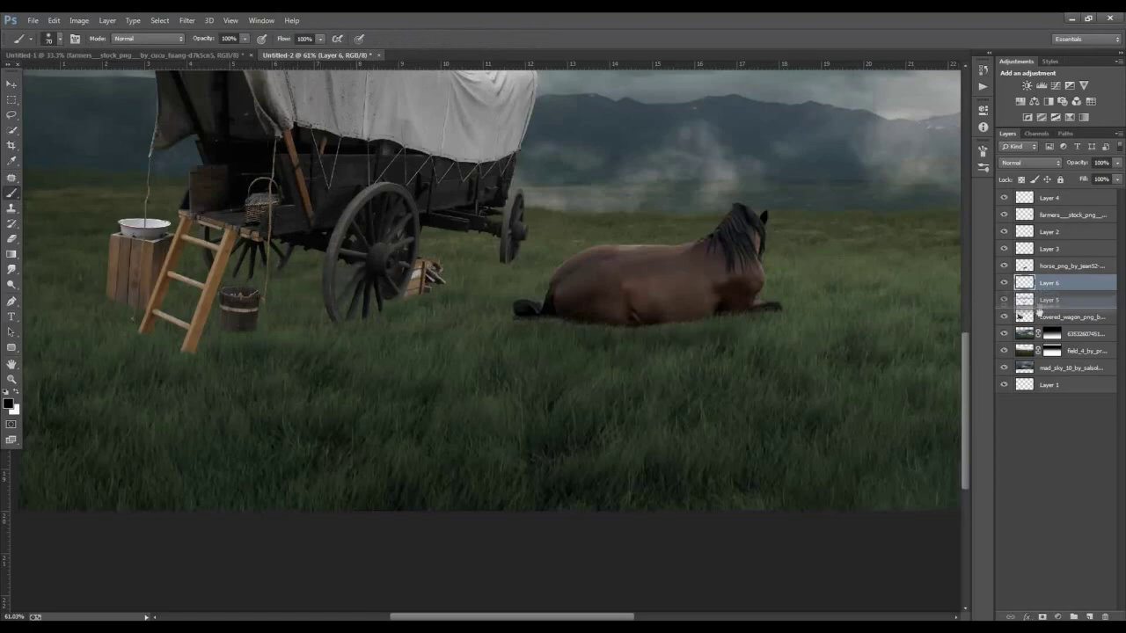
Move Layer 6 beneath the covered wagon layer and set its opacity to 50%.
{"action": "left_click_drag", "start_coordinate": [1045, 283], "coordinate": [1046, 324]}
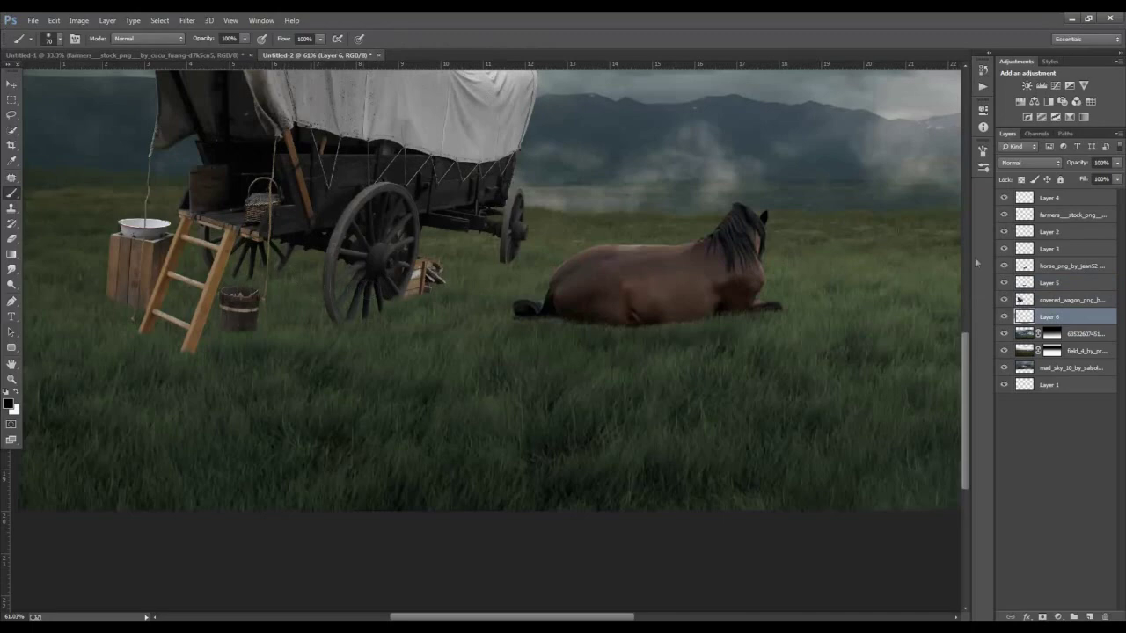
{"action": "left_click_drag", "start_coordinate": [1116, 163], "coordinate": [1093, 181]}
{"action": "left_click_drag", "start_coordinate": [1087, 177], "coordinate": [1082, 177]}
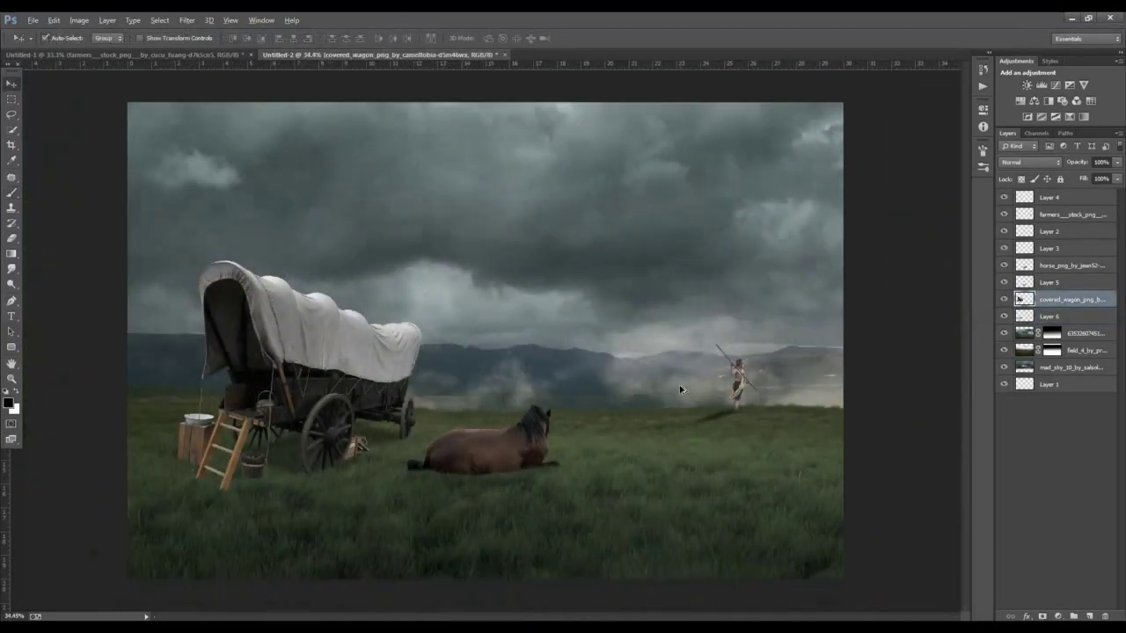
Add a Brightness/Contrast adjustment above the grass layer with lowered brightness.
{"action": "scroll", "coordinate": [680, 390], "scroll_direction": "up", "scroll_amount": 1}
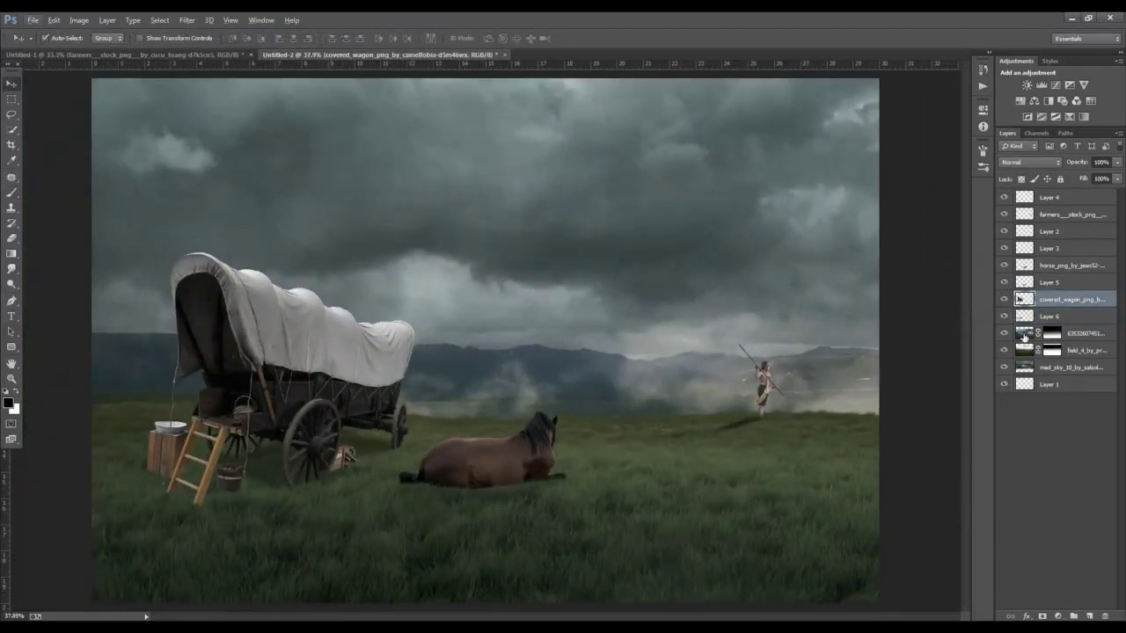
{"action": "left_click", "coordinate": [1023, 336]}
{"action": "left_click", "coordinate": [1057, 615]}
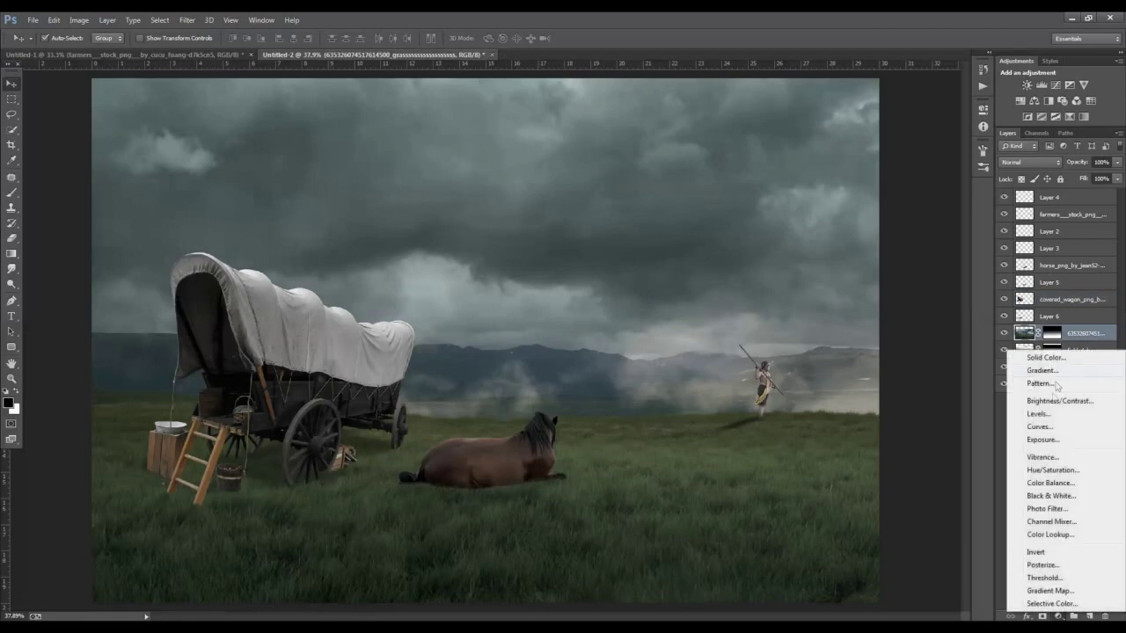
{"action": "left_click", "coordinate": [1059, 401]}
{"action": "left_click_drag", "start_coordinate": [882, 167], "coordinate": [884, 191]}
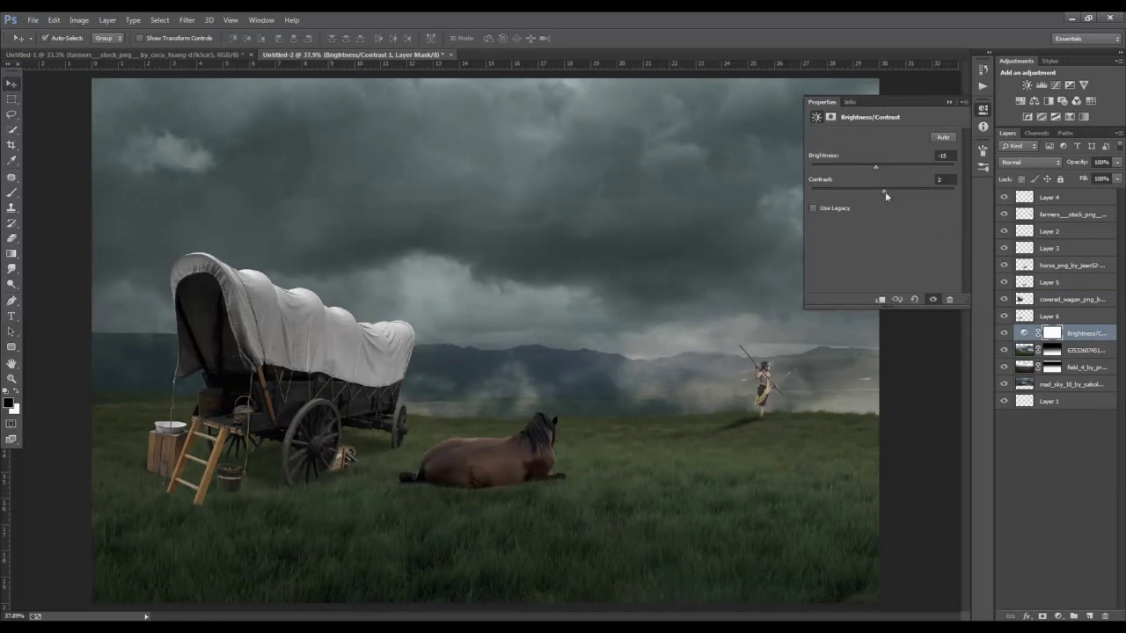
{"action": "left_click", "coordinate": [949, 102]}
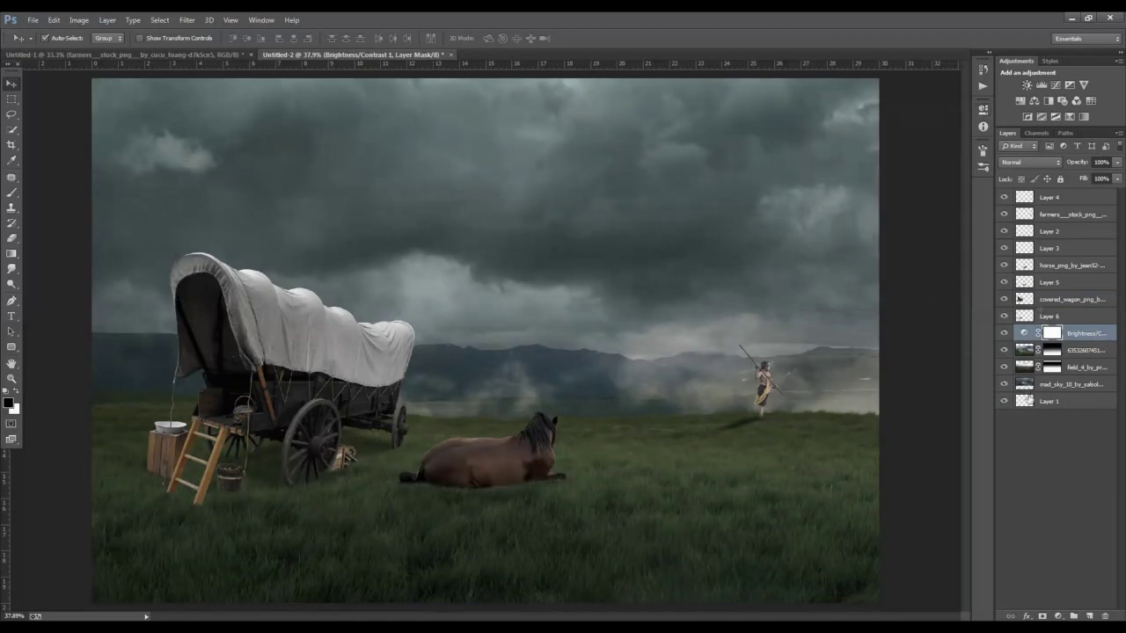
Add a Brightness/Contrast adjustment above the mad_sky_10 layer with lowered brightness.
{"action": "left_click", "coordinate": [1026, 386]}
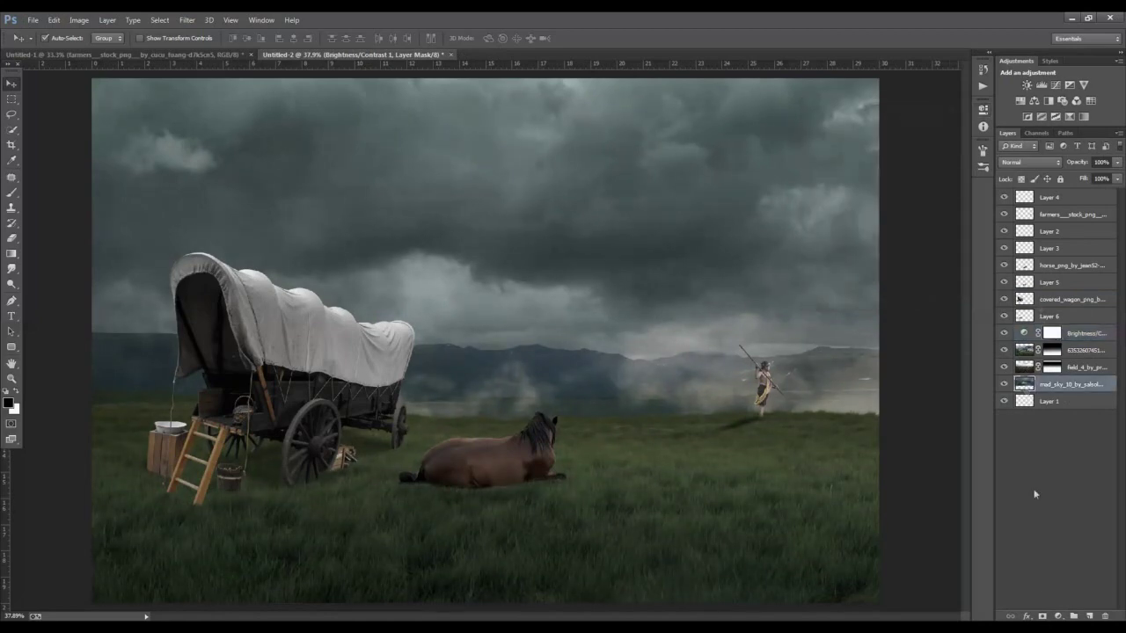
{"action": "left_click", "coordinate": [1057, 616]}
{"action": "left_click", "coordinate": [1055, 404]}
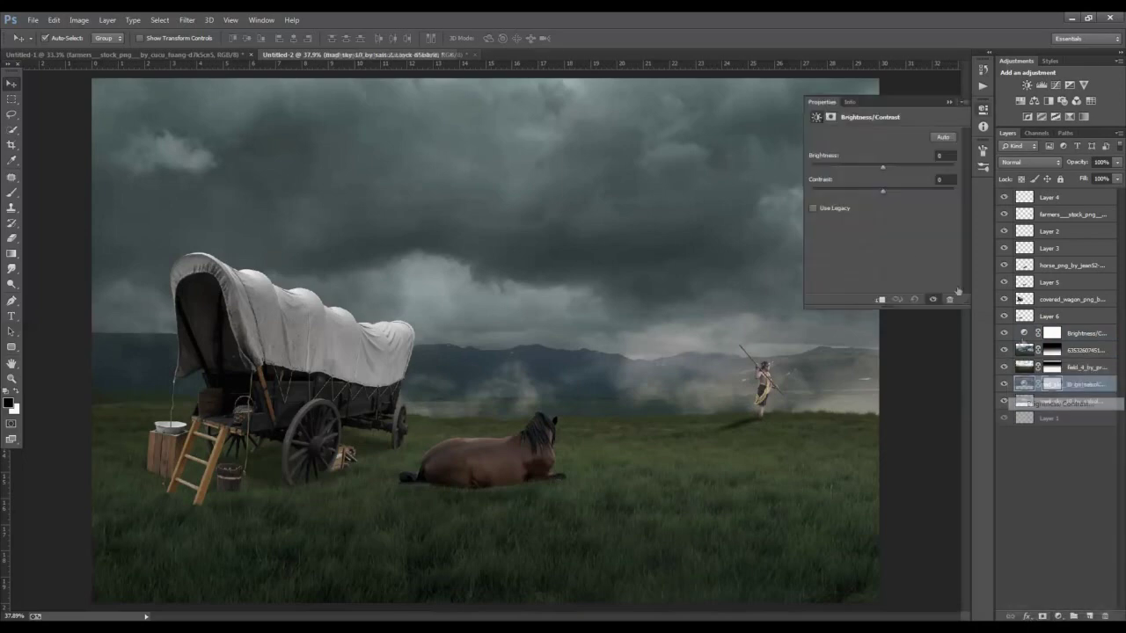
{"action": "left_click_drag", "start_coordinate": [881, 171], "coordinate": [888, 193]}
{"action": "left_click", "coordinate": [949, 103]}
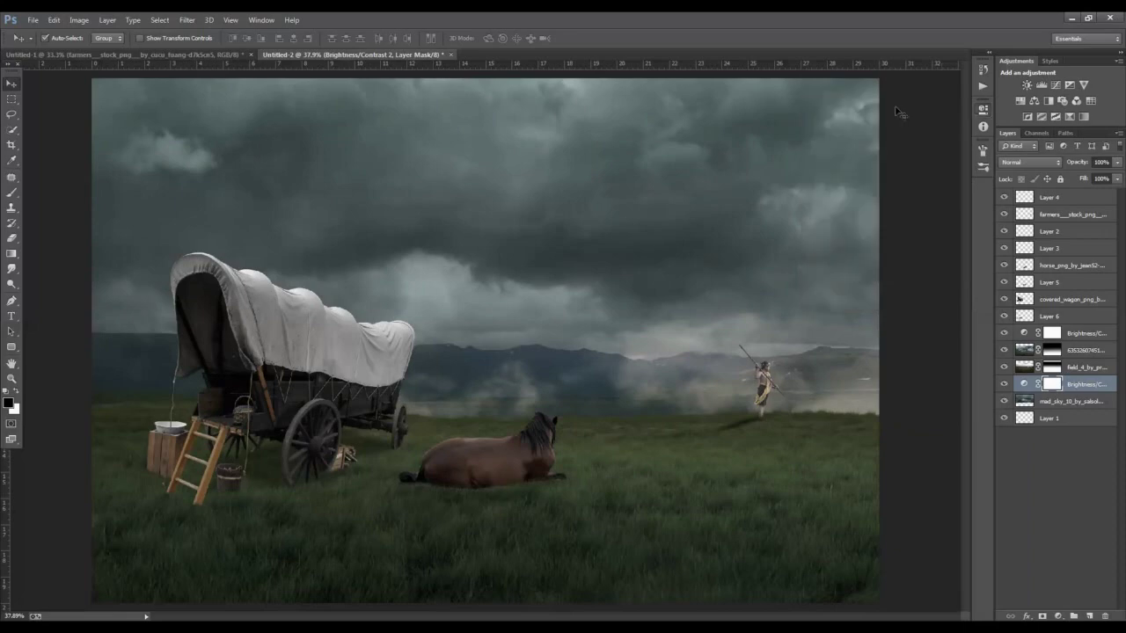
Reduce the mad_sky_10 sky layer's saturation with Hue/Saturation.
{"action": "left_click", "coordinate": [1024, 401]}
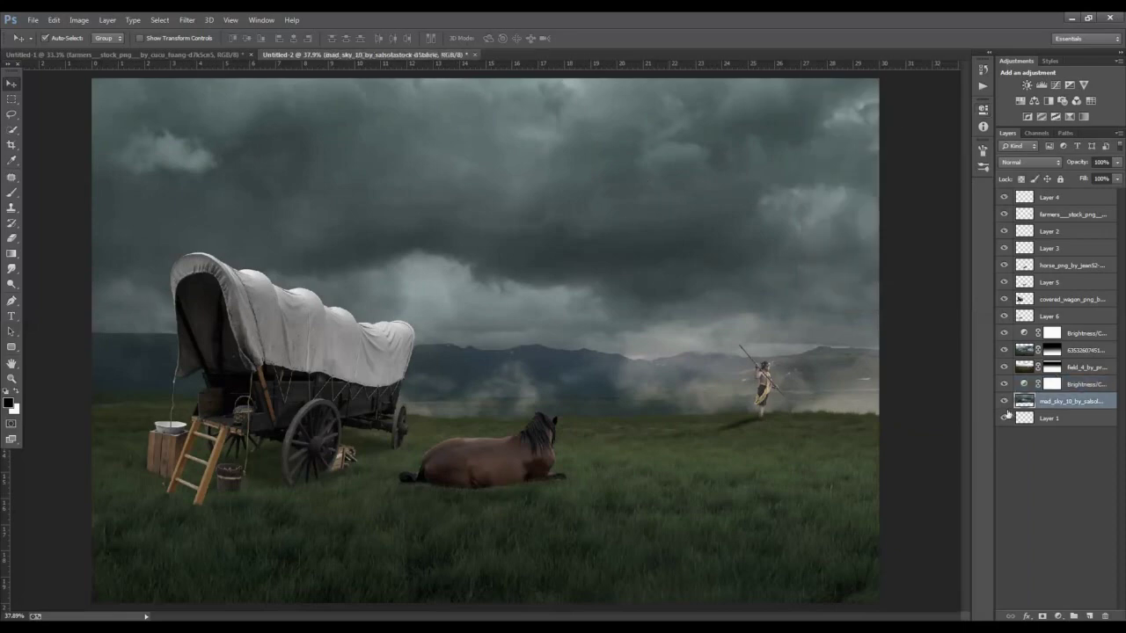
{"action": "key", "text": "ctrl+u"}
{"action": "left_click_drag", "start_coordinate": [891, 240], "coordinate": [884, 248]}
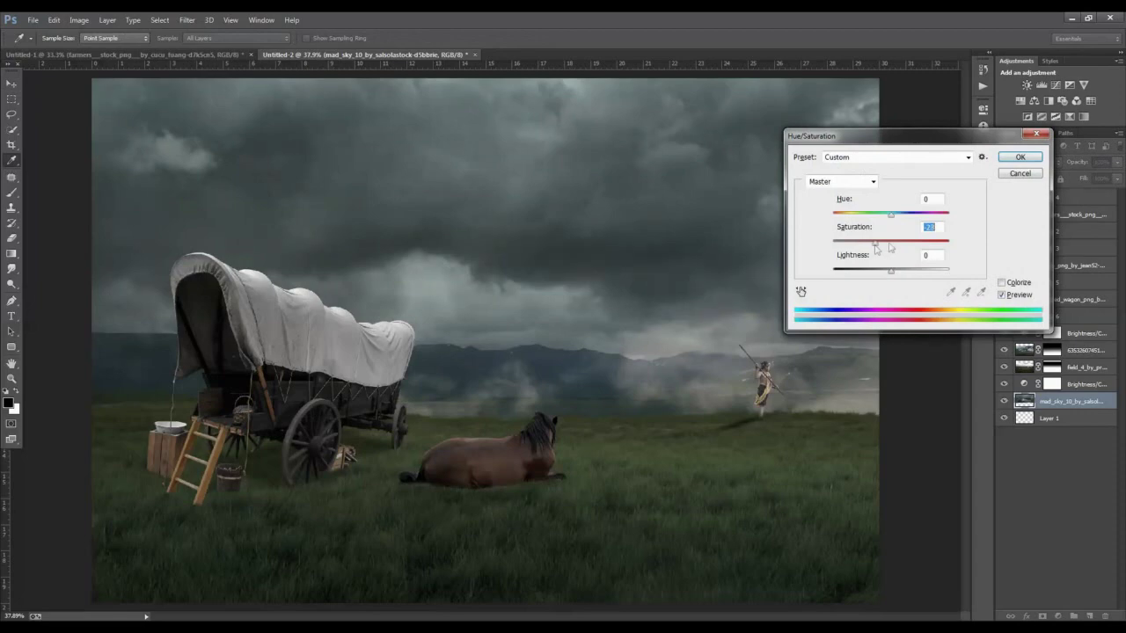
{"action": "left_click", "coordinate": [1018, 158]}
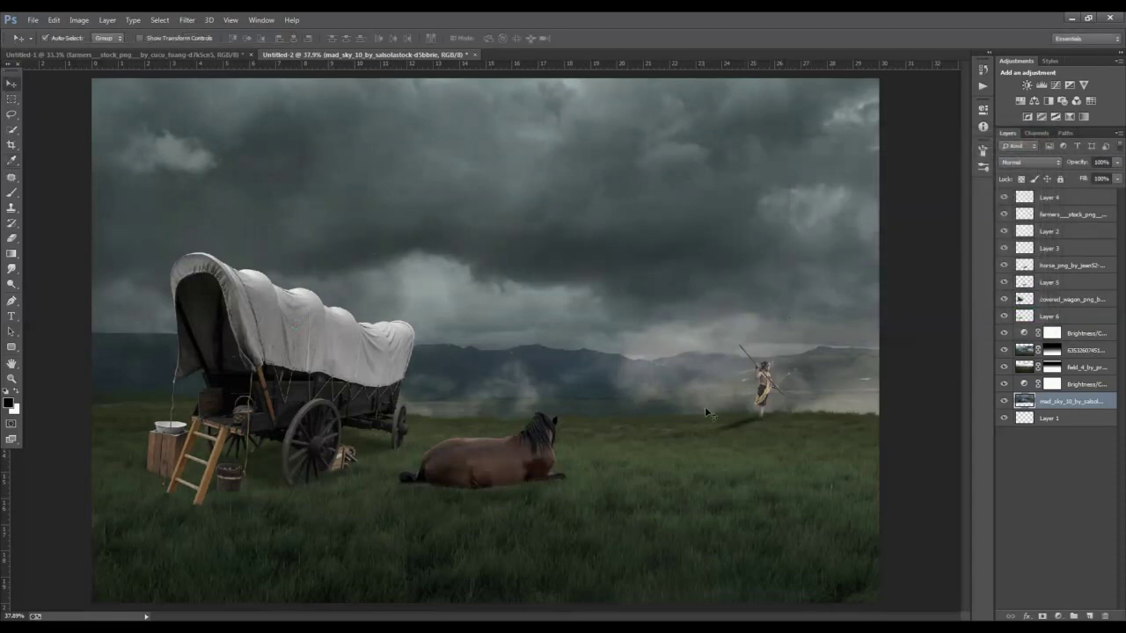
{"action": "scroll", "coordinate": [527, 475], "scroll_direction": "up", "scroll_amount": 3}
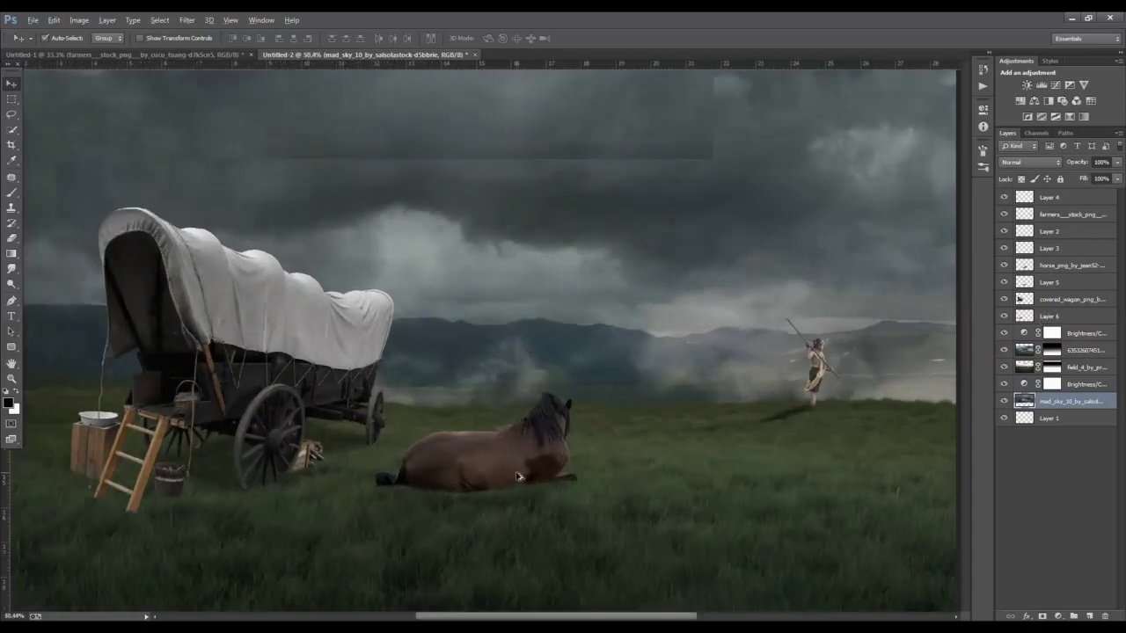
{"action": "scroll", "coordinate": [519, 477], "scroll_direction": "down", "scroll_amount": 2}
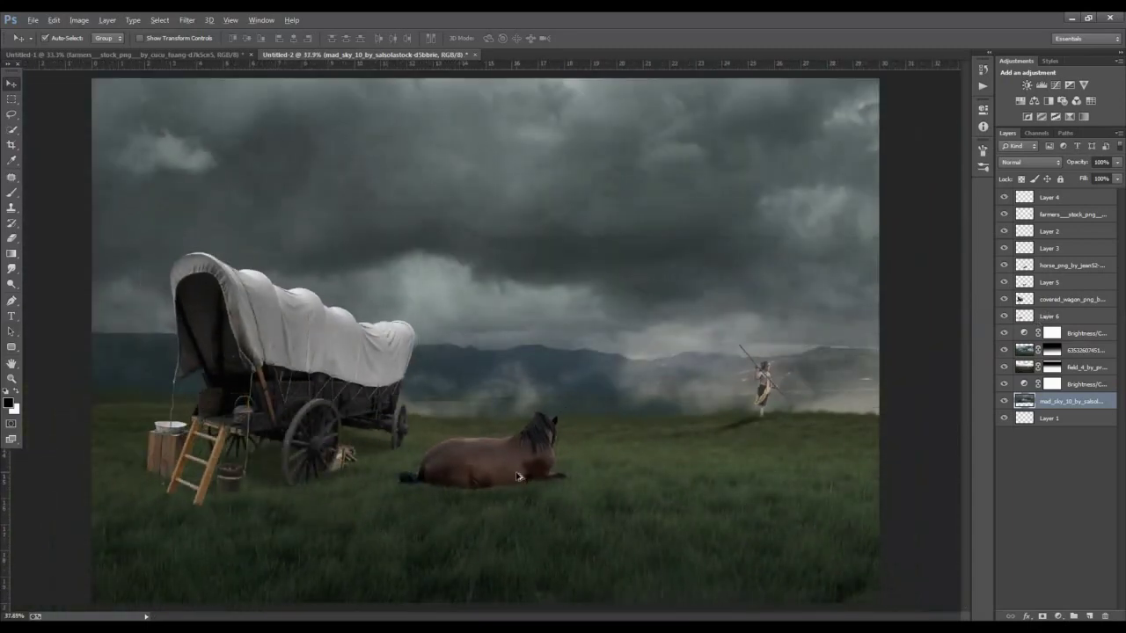
Dodge the covered wagon layer's cover highlights with an enlarged brush.
{"action": "left_click", "coordinate": [323, 353]}
{"action": "left_click", "coordinate": [11, 283]}
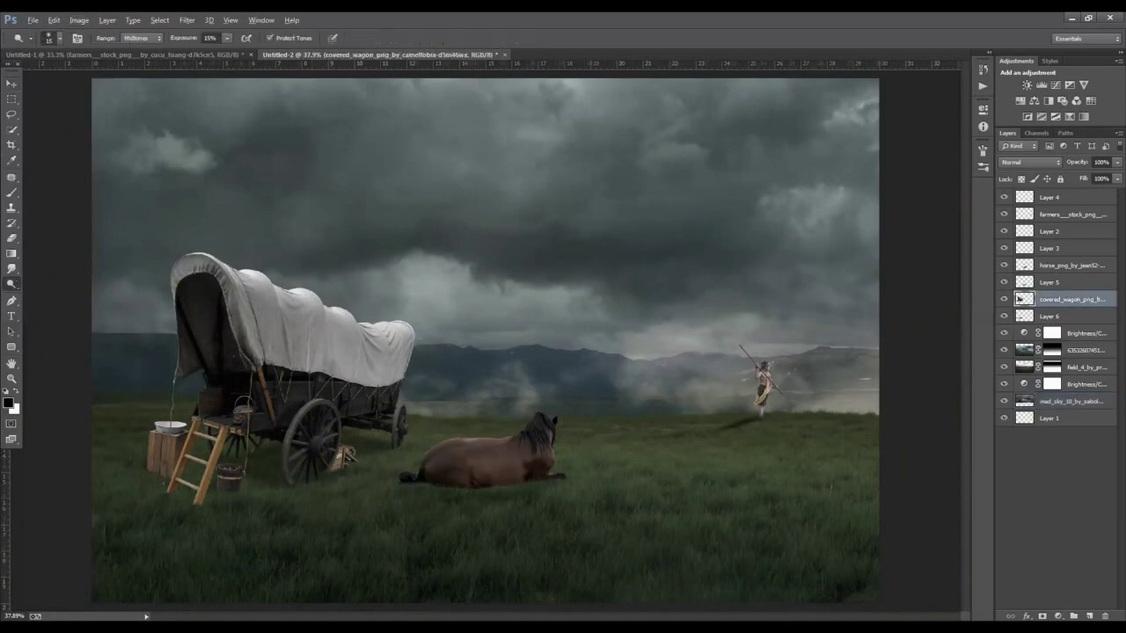
{"action": "scroll", "coordinate": [352, 335], "scroll_direction": "up", "scroll_amount": 2}
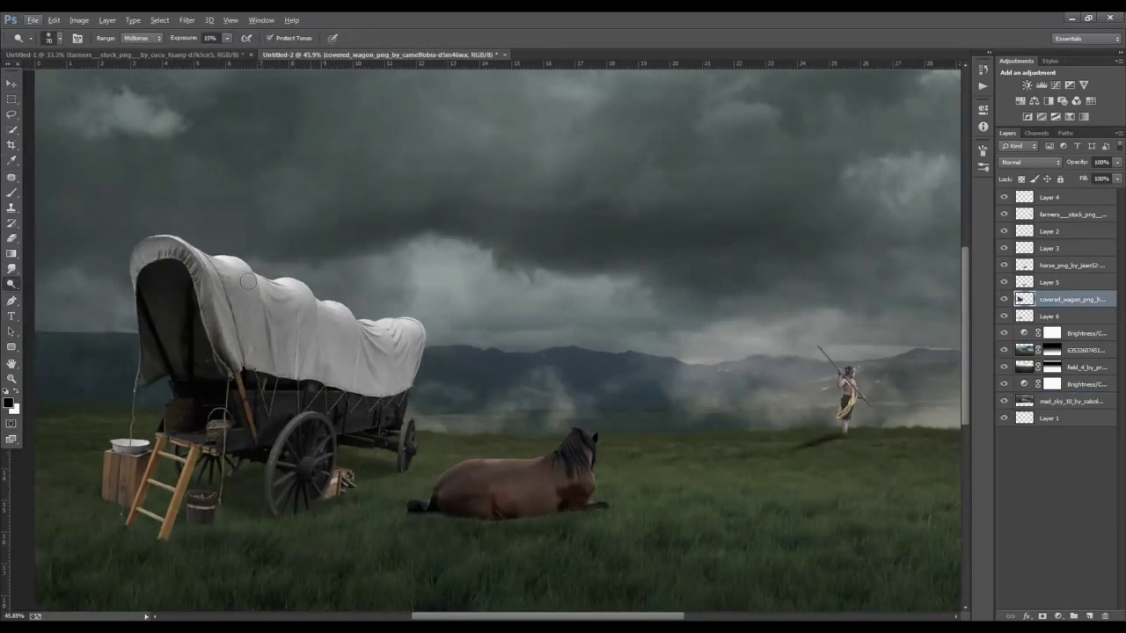
{"action": "key", "text": "bracketright"}
{"action": "key", "text": "bracketright"}
{"action": "key", "text": "bracketright"}
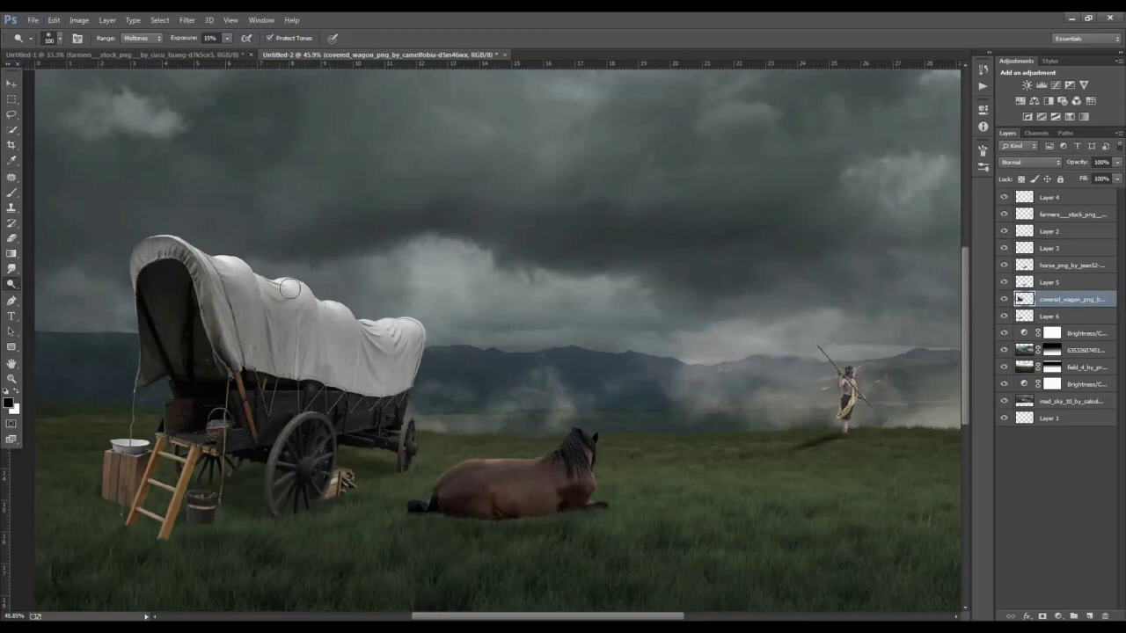
{"action": "mouse_move", "coordinate": [290, 288]}
{"action": "left_mouse_down"}
{"action": "mouse_move", "coordinate": [368, 366]}
{"action": "mouse_move", "coordinate": [293, 300]}
{"action": "mouse_move", "coordinate": [270, 300]}
{"action": "mouse_move", "coordinate": [262, 340]}
{"action": "mouse_move", "coordinate": [384, 350]}
{"action": "mouse_move", "coordinate": [410, 325]}
{"action": "mouse_move", "coordinate": [409, 352]}
{"action": "left_mouse_up"}
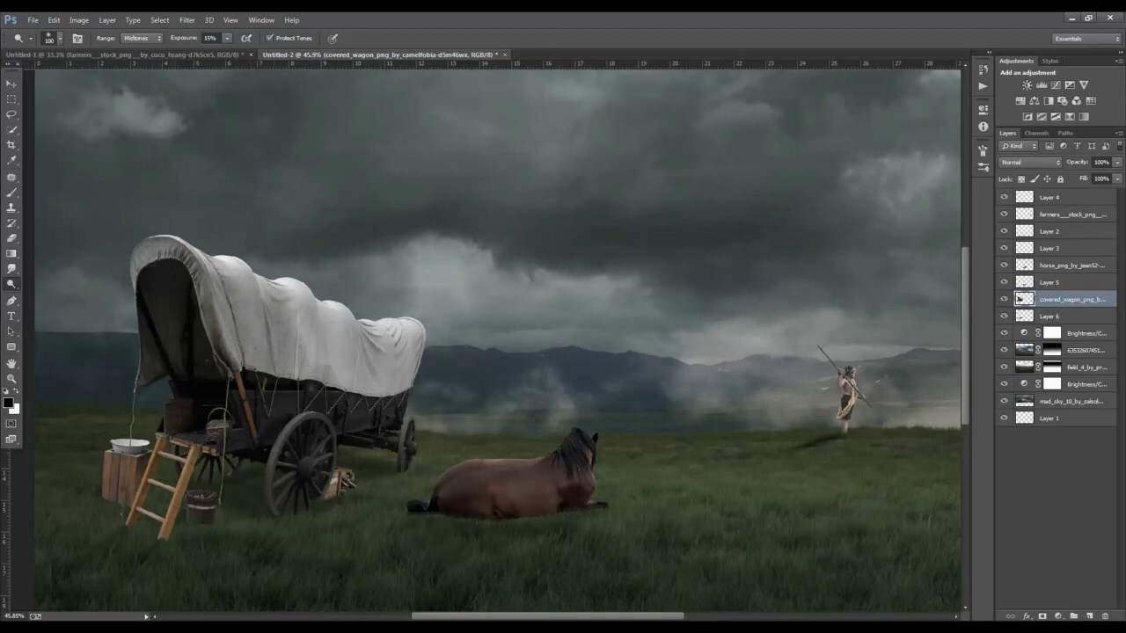
Switch to a larger Burn brush set to 30% exposure.
{"action": "right_click", "coordinate": [11, 283]}
{"action": "left_click", "coordinate": [52, 293]}
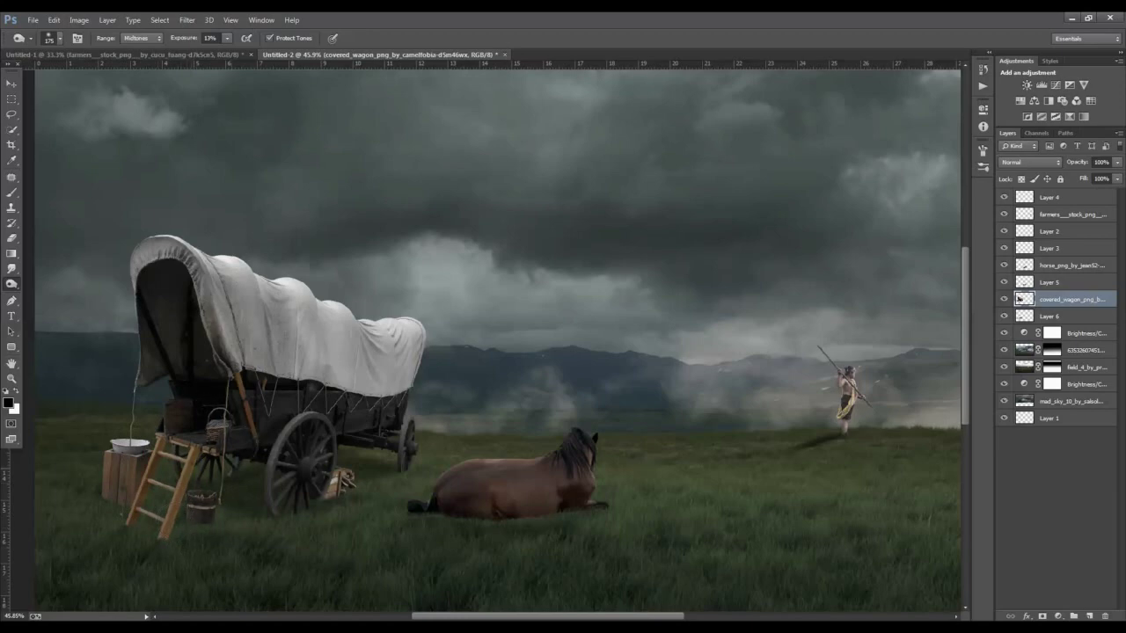
{"action": "key", "text": "bracketright"}
{"action": "left_click_drag", "start_coordinate": [227, 38], "coordinate": [237, 51]}
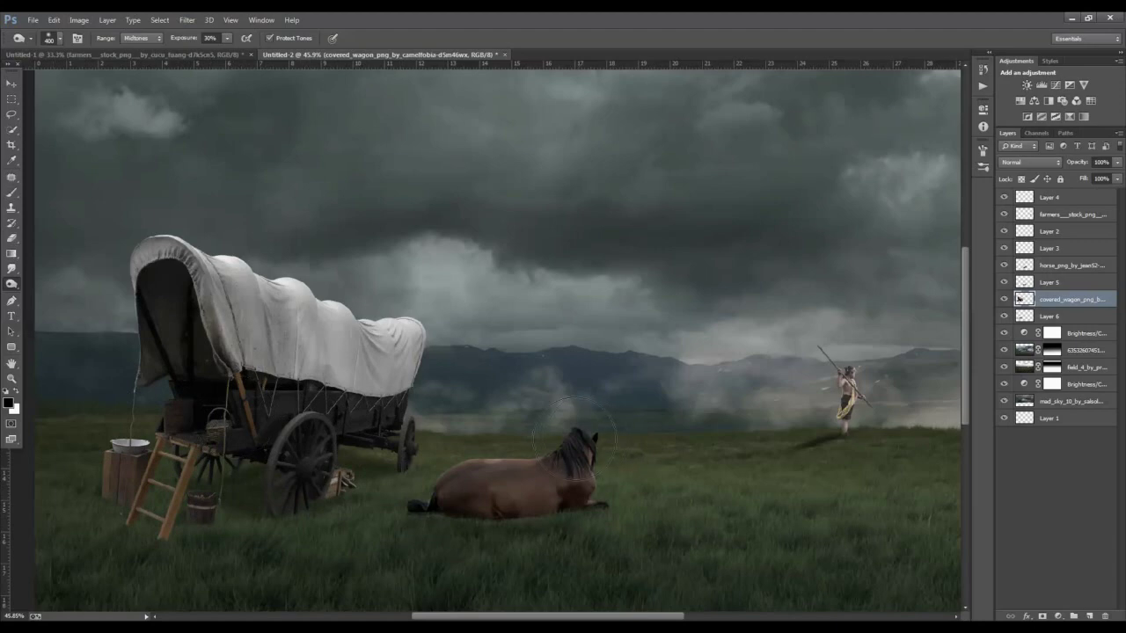
Select the horse layer and shrink the Burn brush for darkening its shadows.
{"action": "key", "text": "v"}
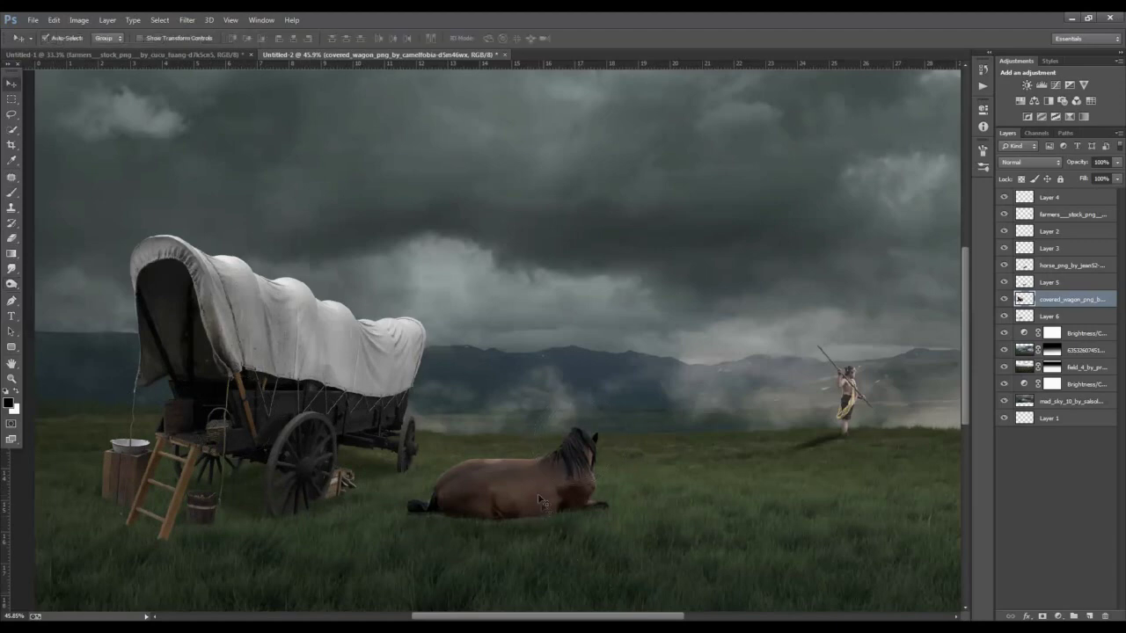
{"action": "left_click", "coordinate": [540, 499]}
{"action": "key", "text": "o"}
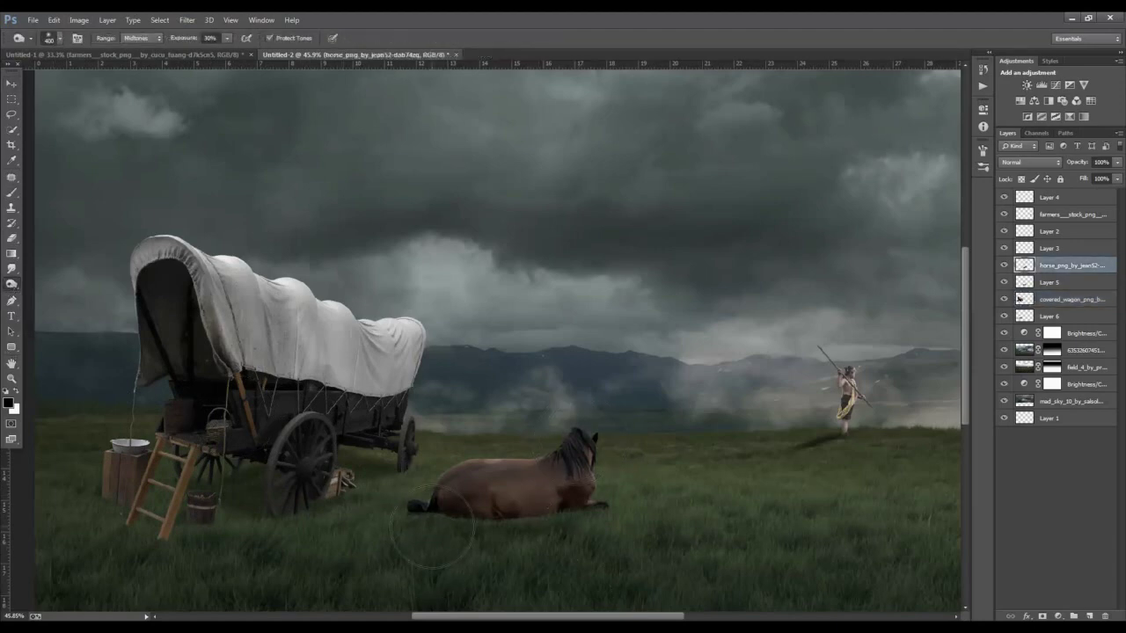
{"action": "key", "text": "bracketleft"}
{"action": "key", "text": "bracketleft"}
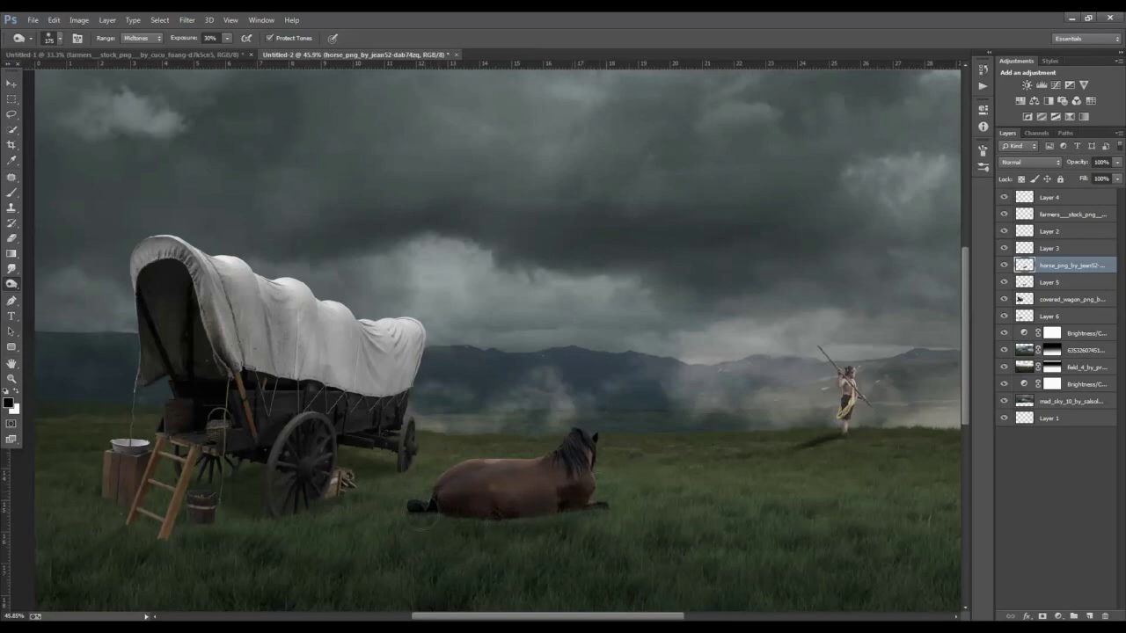
{"action": "scroll", "coordinate": [791, 453], "scroll_direction": "down", "scroll_amount": 3}
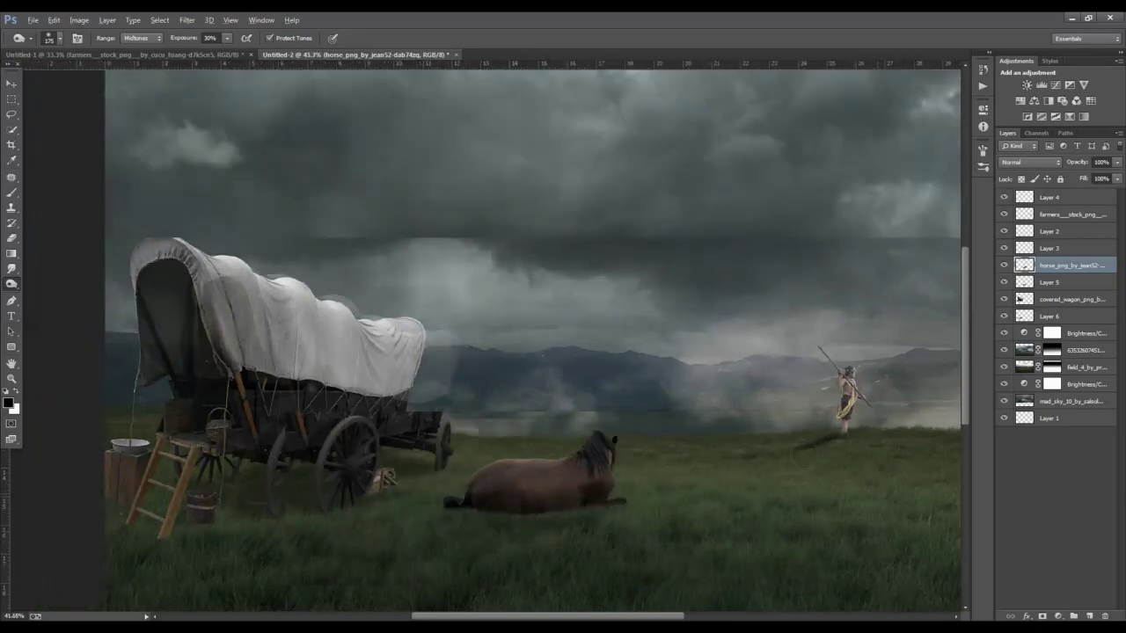
Select Layer 4, then step through the grass, stormy sky and grass layers.
{"action": "left_click", "coordinate": [1046, 200]}
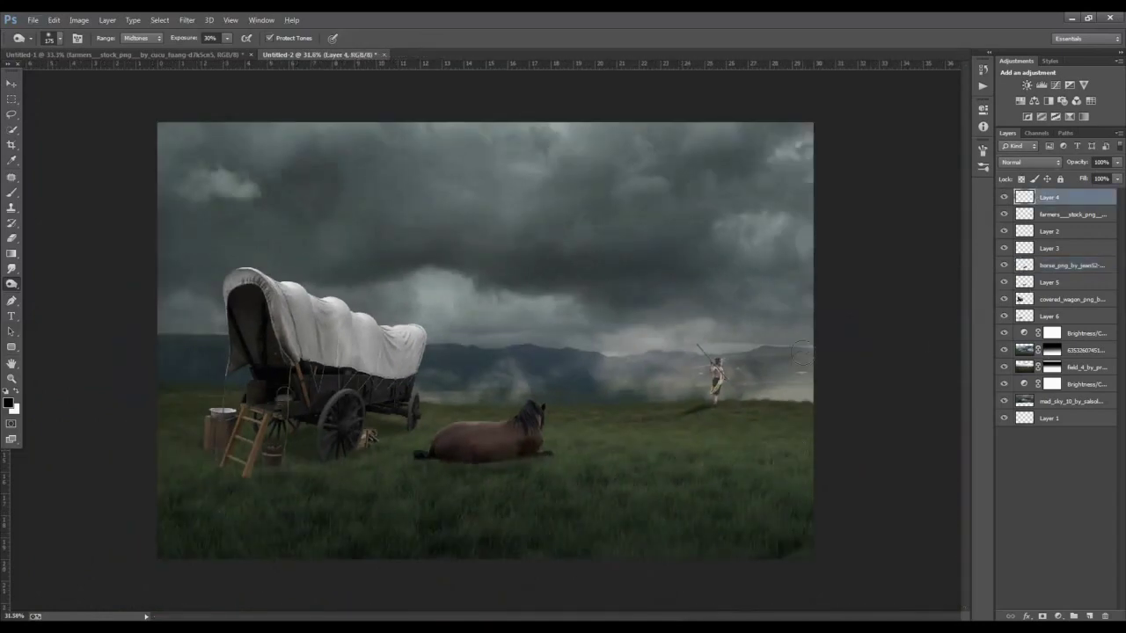
{"action": "key", "text": "v"}
{"action": "left_click", "coordinate": [774, 271]}
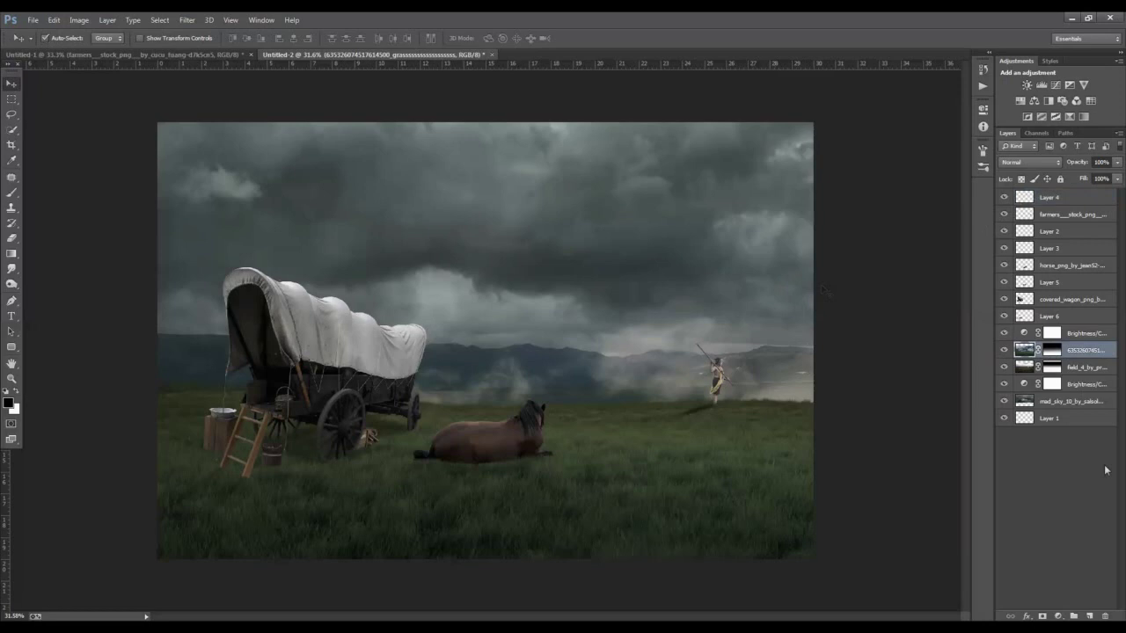
{"action": "left_click", "coordinate": [1068, 402]}
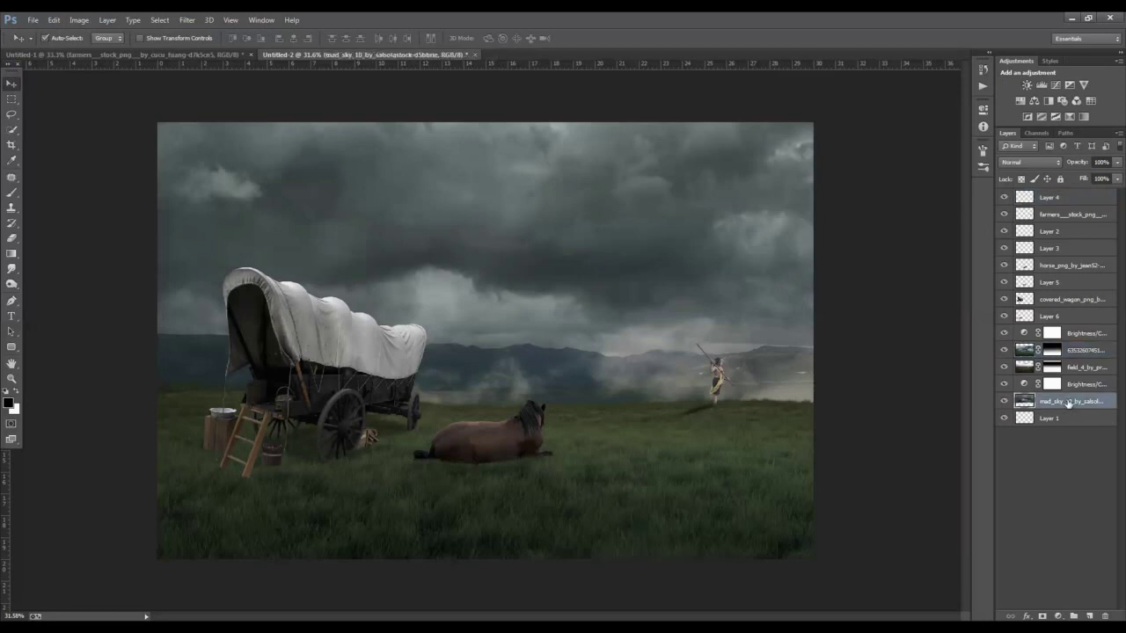
{"action": "left_click", "coordinate": [1081, 351]}
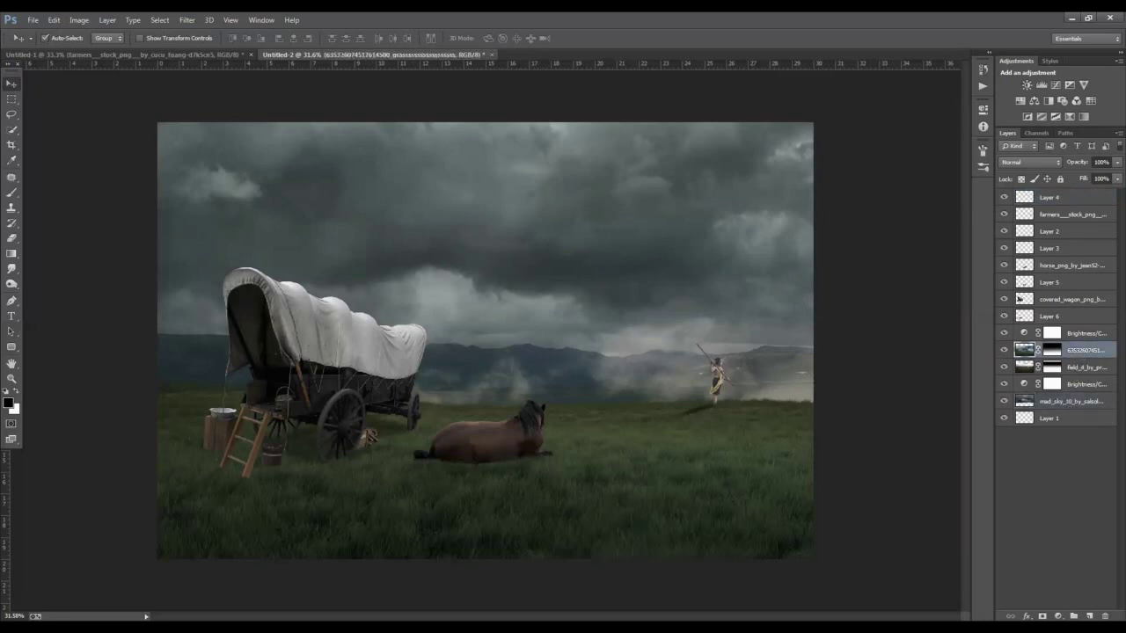
Add Layer 7 above the grass and set the foreground colour to pale orange #ffc77f.
{"action": "left_click", "coordinate": [1088, 616]}
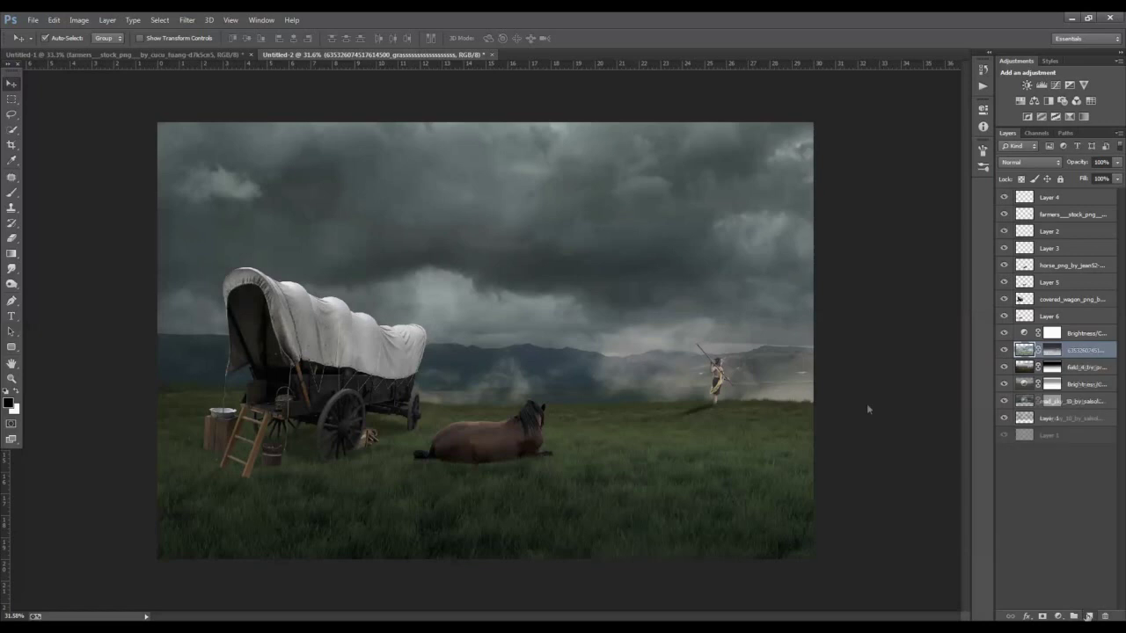
{"action": "left_click", "coordinate": [9, 402]}
{"action": "left_click", "coordinate": [765, 256]}
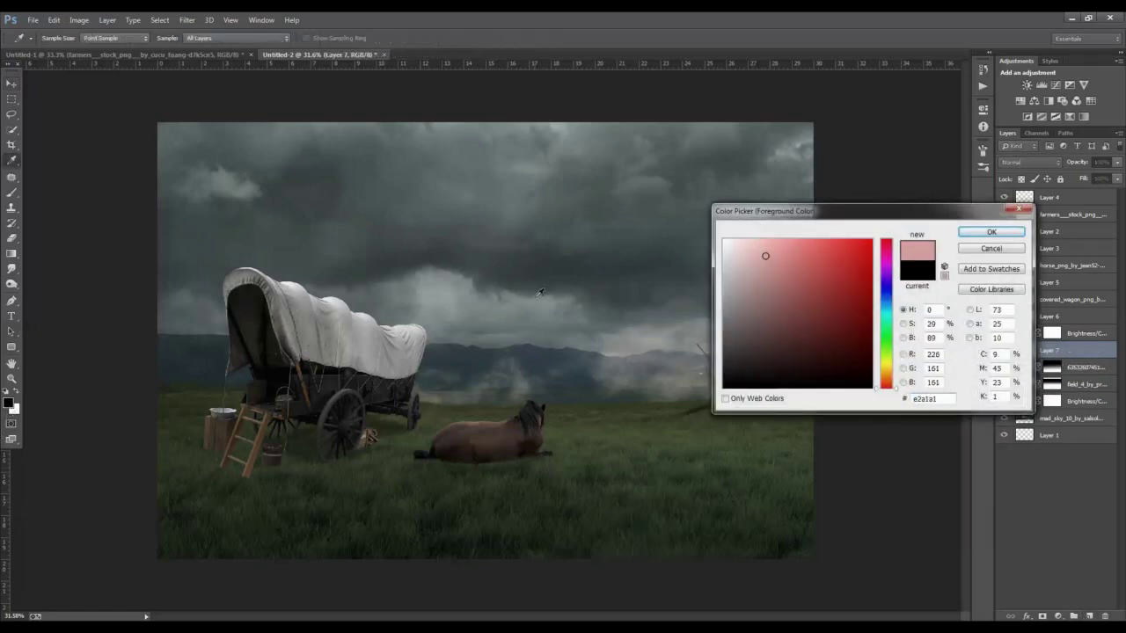
{"action": "left_click", "coordinate": [540, 293]}
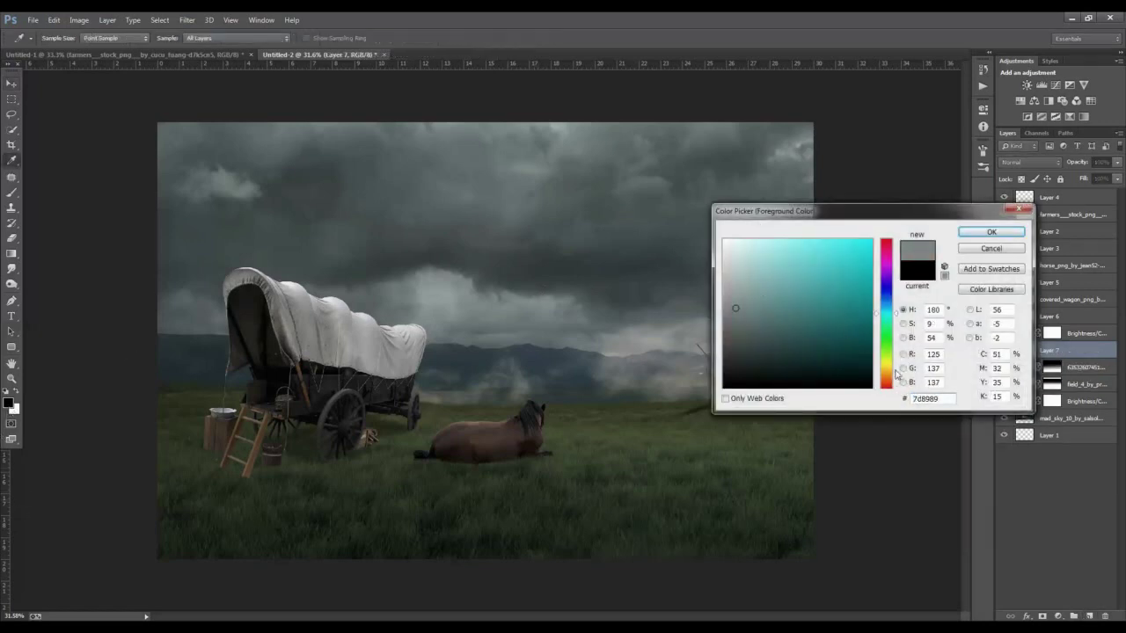
{"action": "left_click", "coordinate": [890, 371]}
{"action": "left_click_drag", "start_coordinate": [797, 245], "coordinate": [808, 237]}
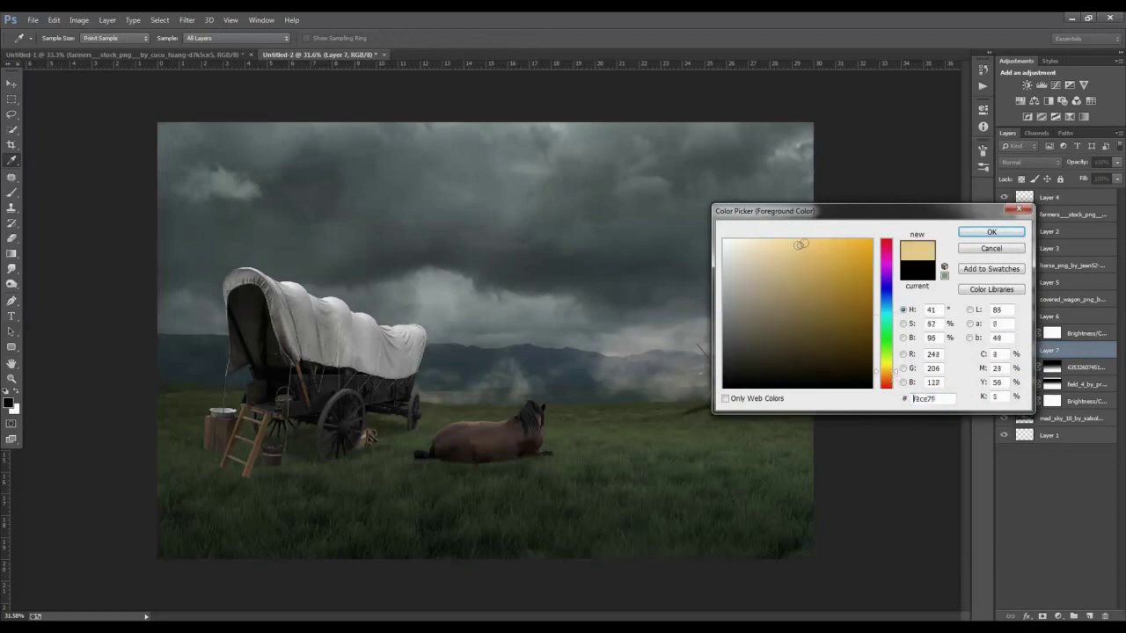
{"action": "left_click", "coordinate": [889, 374]}
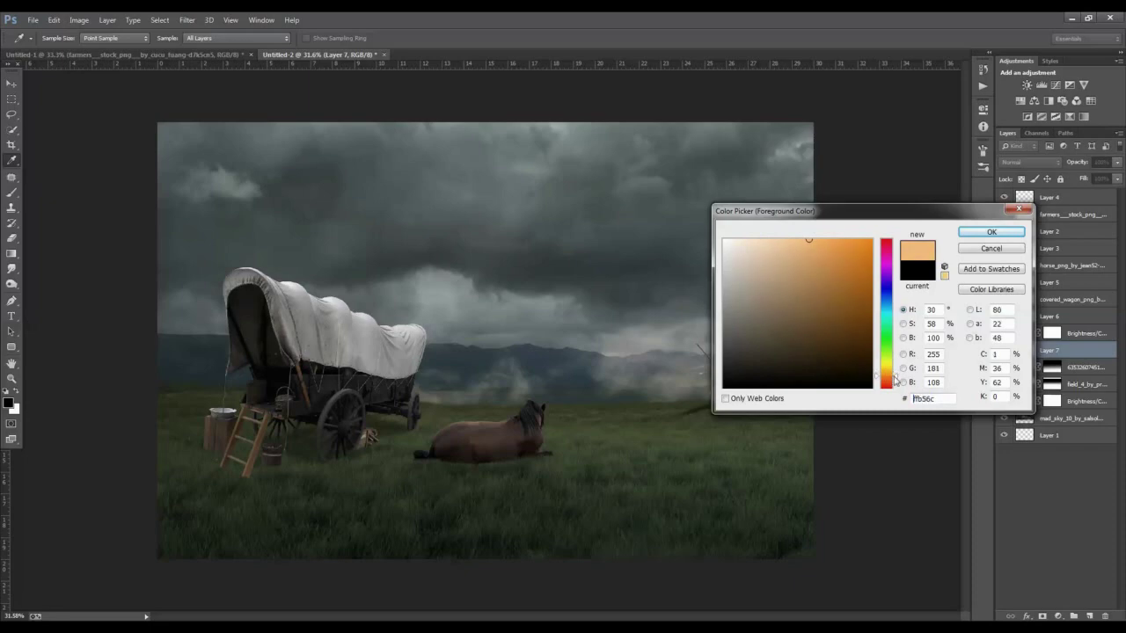
{"action": "left_click_drag", "start_coordinate": [789, 247], "coordinate": [797, 239]}
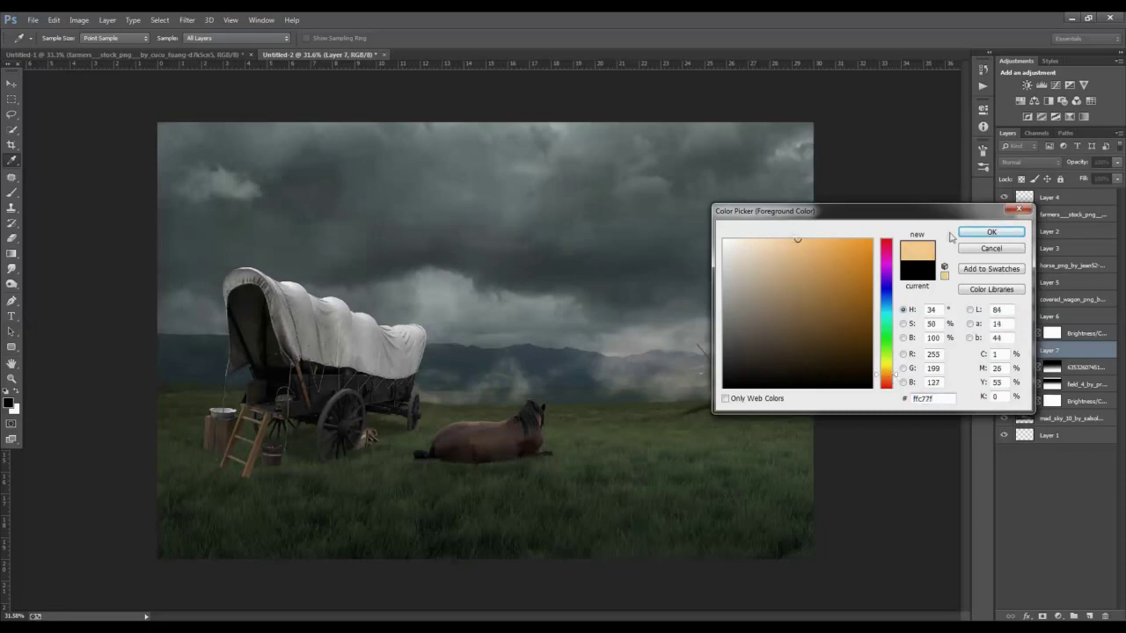
{"action": "left_click", "coordinate": [992, 233]}
Set Layer 7's blend mode to Screen.
{"action": "key", "text": "v"}
{"action": "left_click", "coordinate": [1033, 162]}
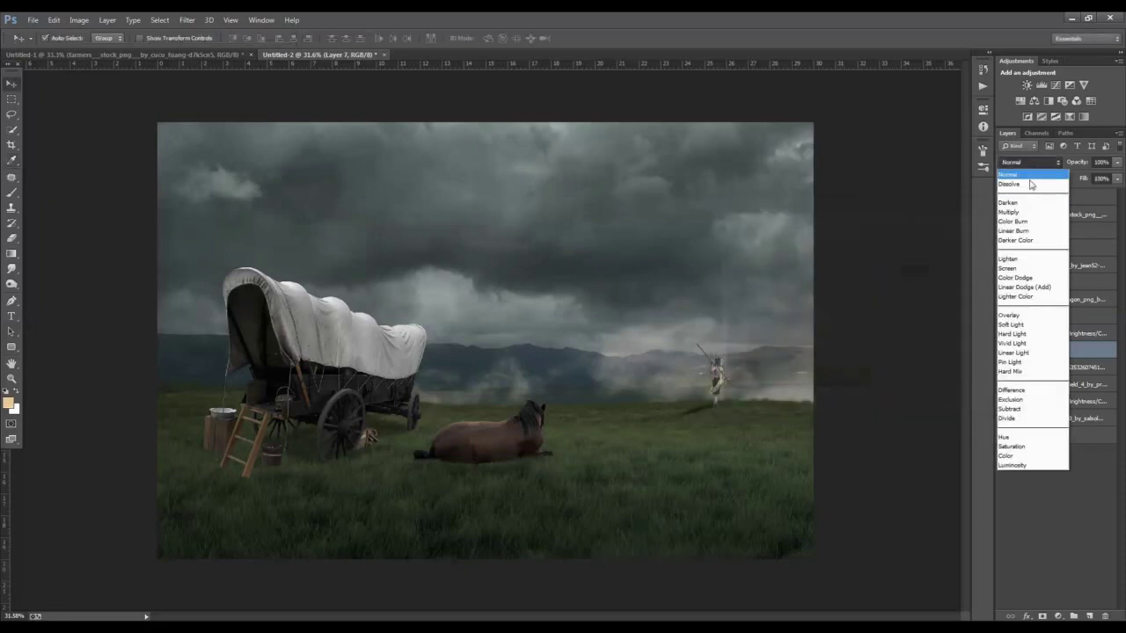
{"action": "left_click", "coordinate": [1027, 269]}
{"action": "left_click", "coordinate": [1117, 163]}
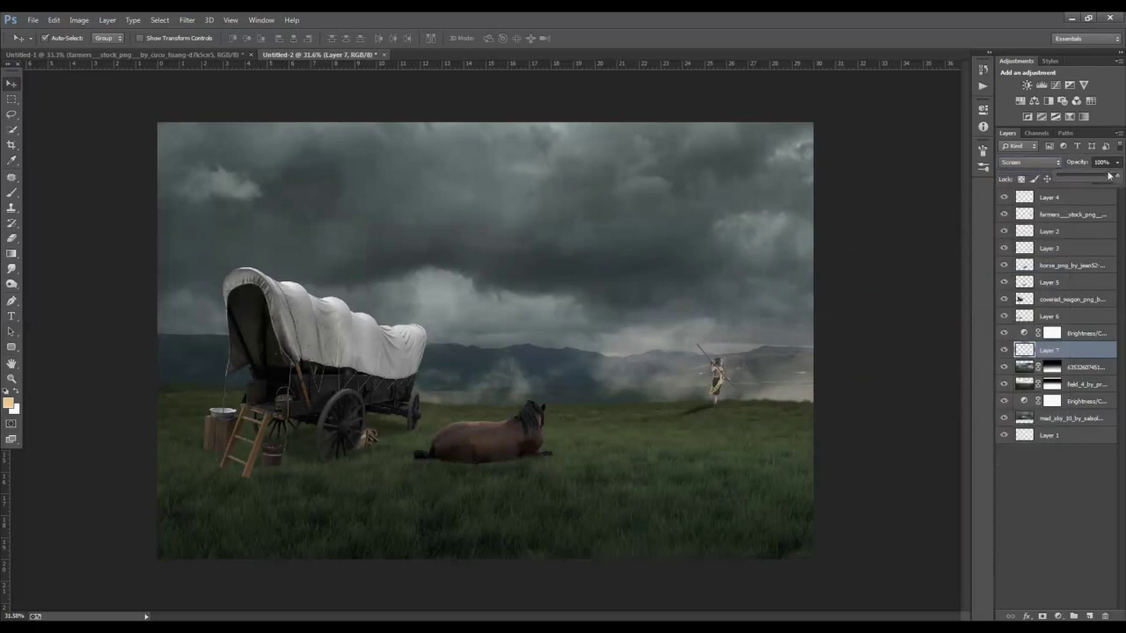
Paint a soft warm glow, then resize and reposition it toward the farmer.
{"action": "left_click", "coordinate": [12, 192]}
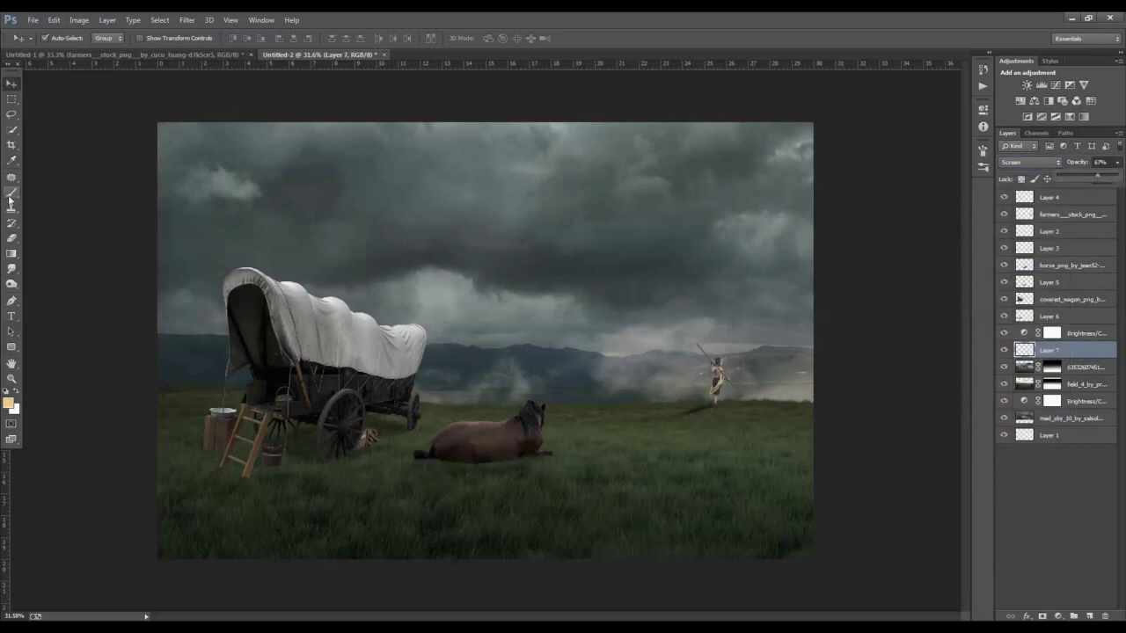
{"action": "right_click", "coordinate": [472, 314]}
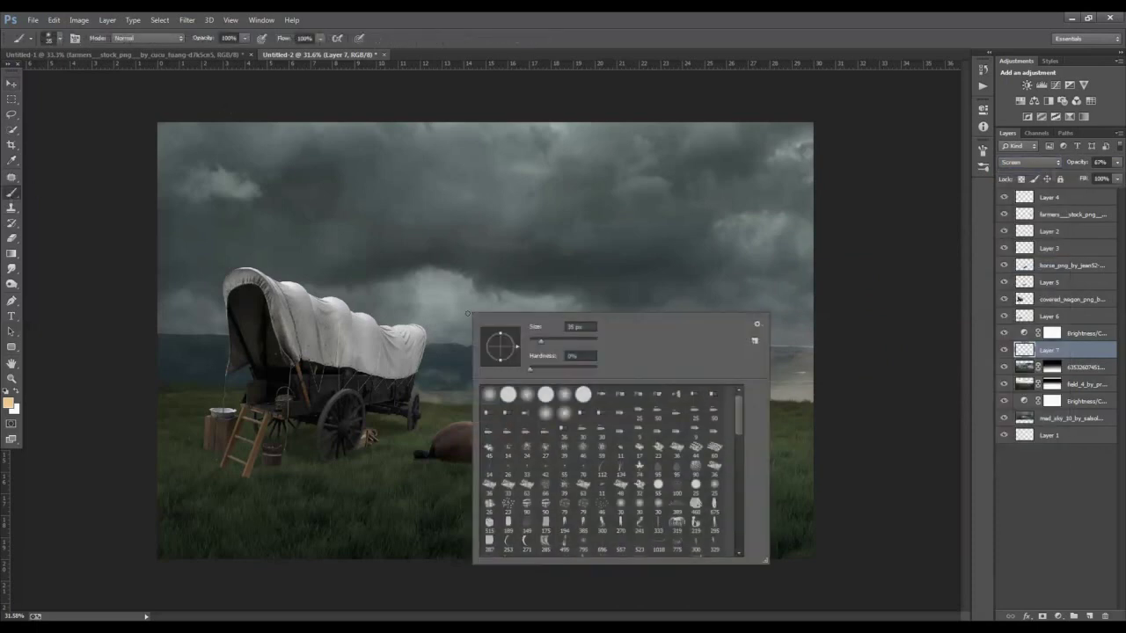
{"action": "left_click", "coordinate": [506, 290]}
{"action": "key", "text": "ctrl+t"}
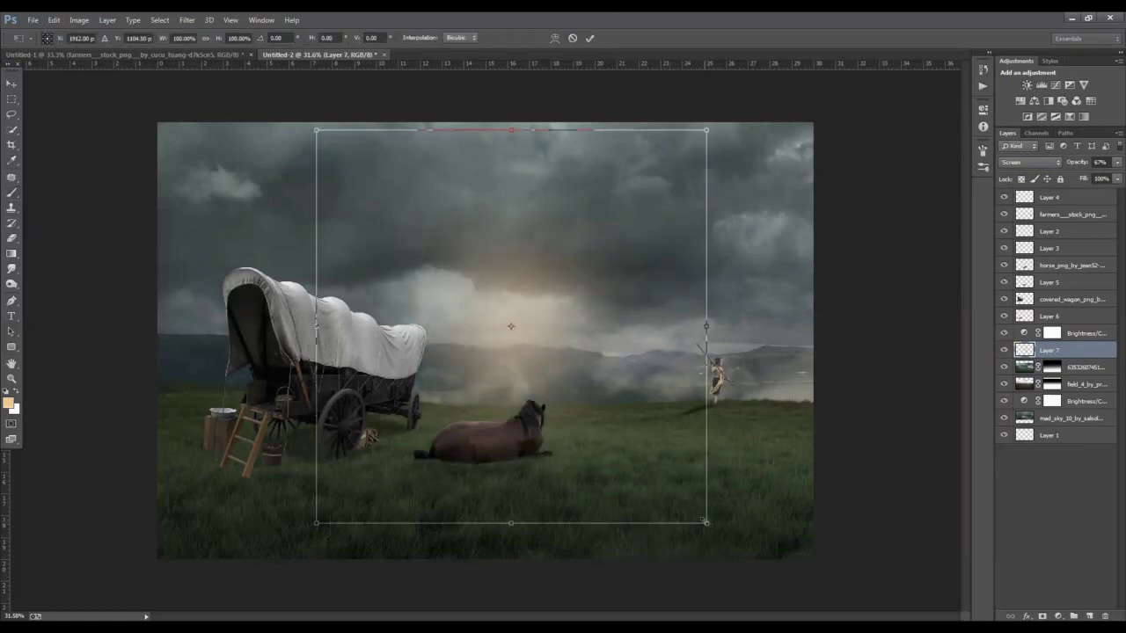
{"action": "mouse_move", "coordinate": [705, 523]}
{"action": "left_mouse_down"}
{"action": "mouse_move", "coordinate": [839, 619]}
{"action": "mouse_move", "coordinate": [845, 555]}
{"action": "left_mouse_up"}
{"action": "mouse_move", "coordinate": [613, 417]}
{"action": "left_mouse_down"}
{"action": "mouse_move", "coordinate": [768, 449]}
{"action": "mouse_move", "coordinate": [780, 416]}
{"action": "left_mouse_up"}
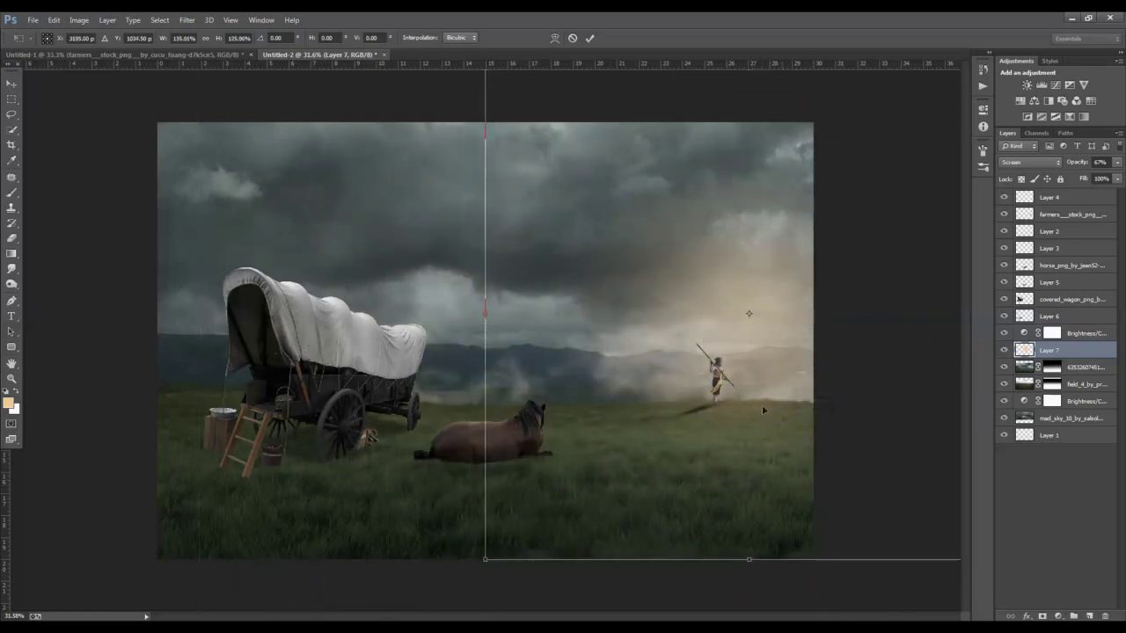
{"action": "key", "text": "Return"}
Adjust the glow layer's opacity, settling at 69%.
{"action": "key", "text": "b"}
{"action": "left_click", "coordinate": [1116, 162]}
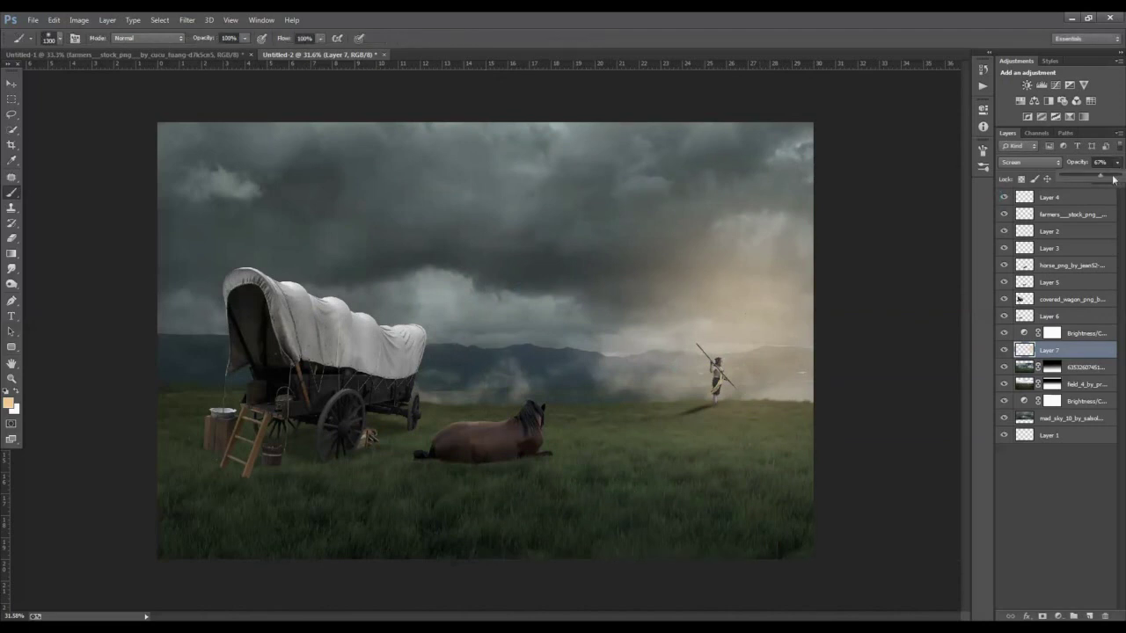
{"action": "left_click_drag", "start_coordinate": [1093, 180], "coordinate": [1092, 179]}
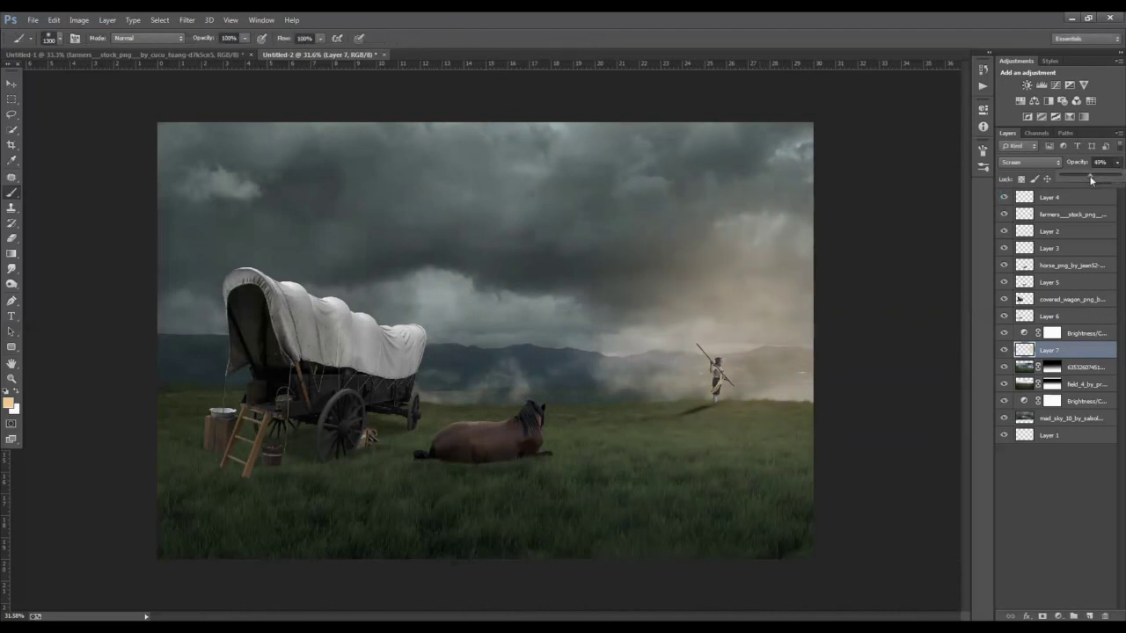
{"action": "left_click", "coordinate": [1040, 176]}
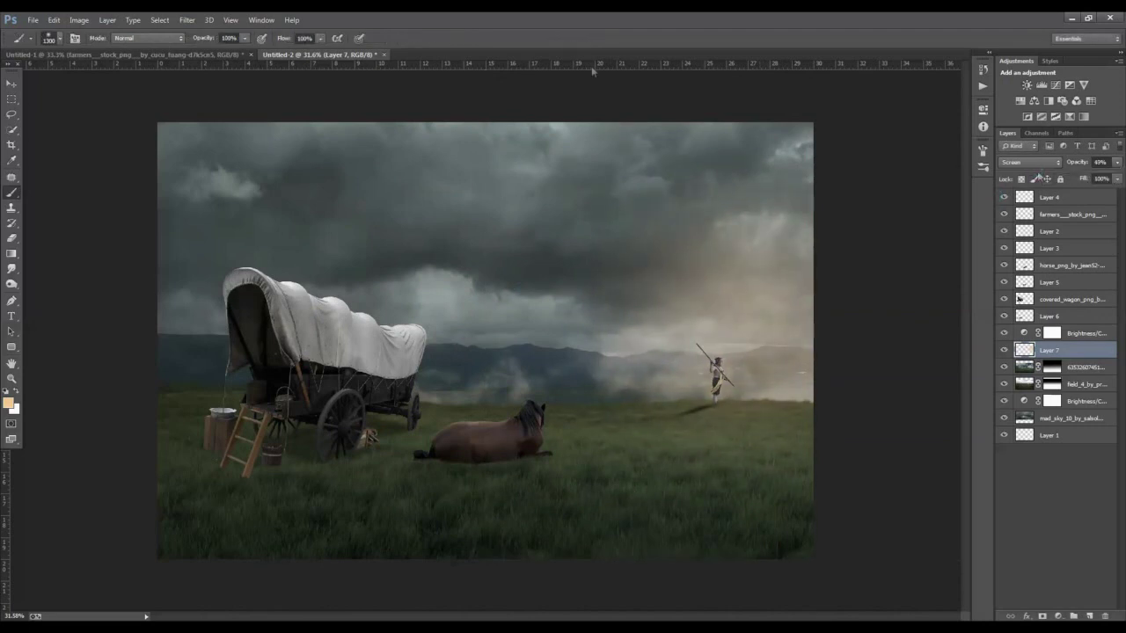
{"action": "left_click", "coordinate": [1114, 163]}
{"action": "left_click_drag", "start_coordinate": [1098, 179], "coordinate": [1103, 180]}
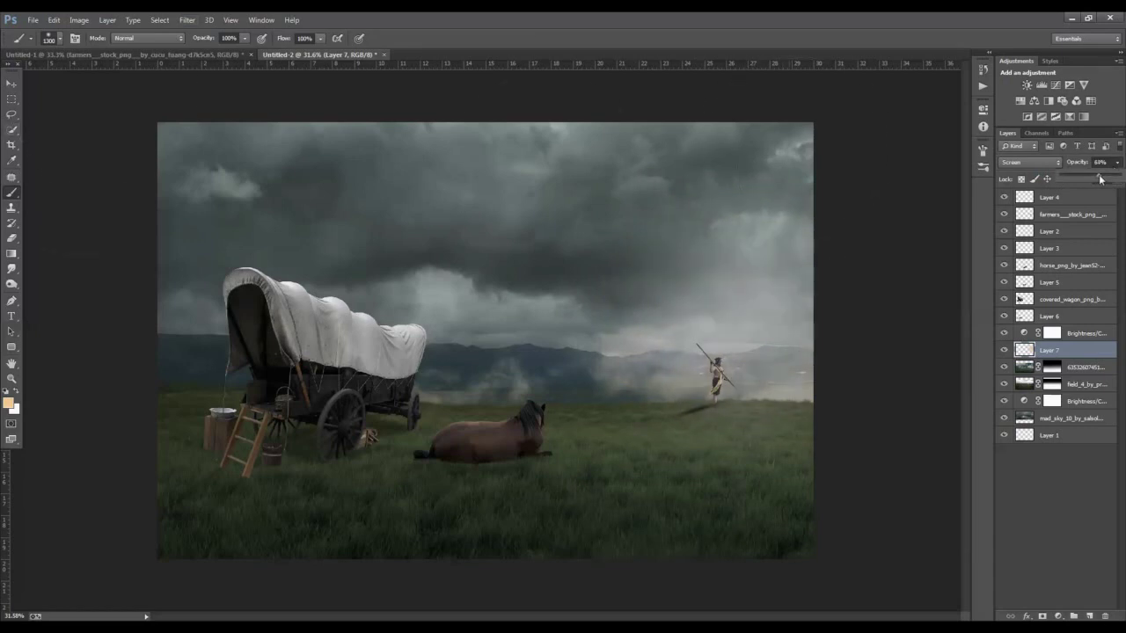
{"action": "left_click", "coordinate": [11, 84]}
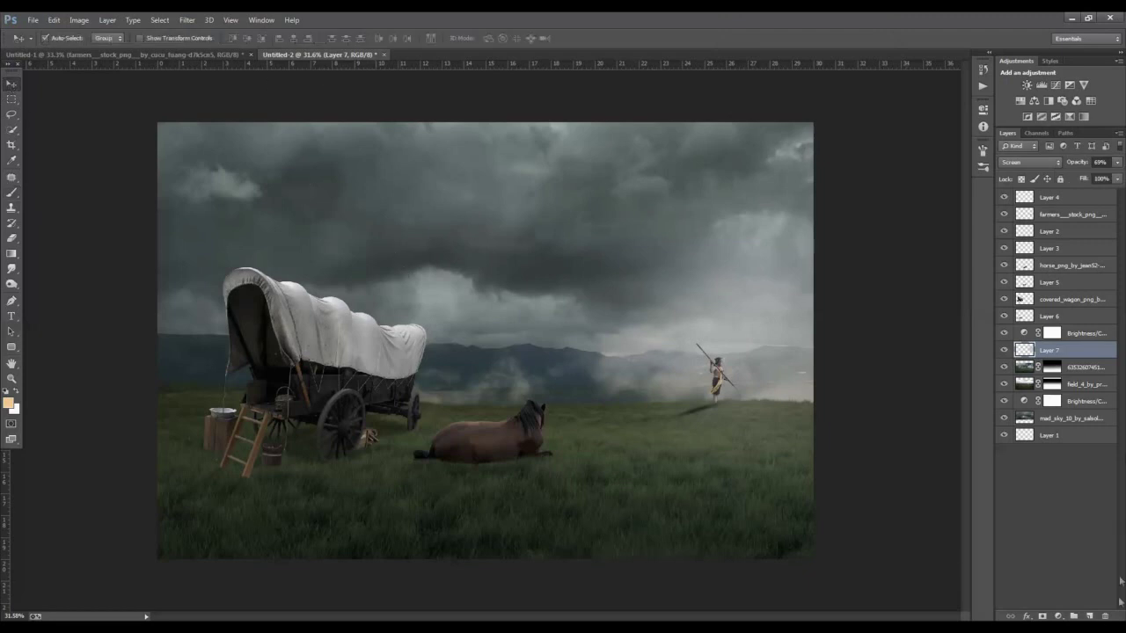
Create a new Layer 8 blended in Screen mode.
{"action": "left_click", "coordinate": [1089, 615]}
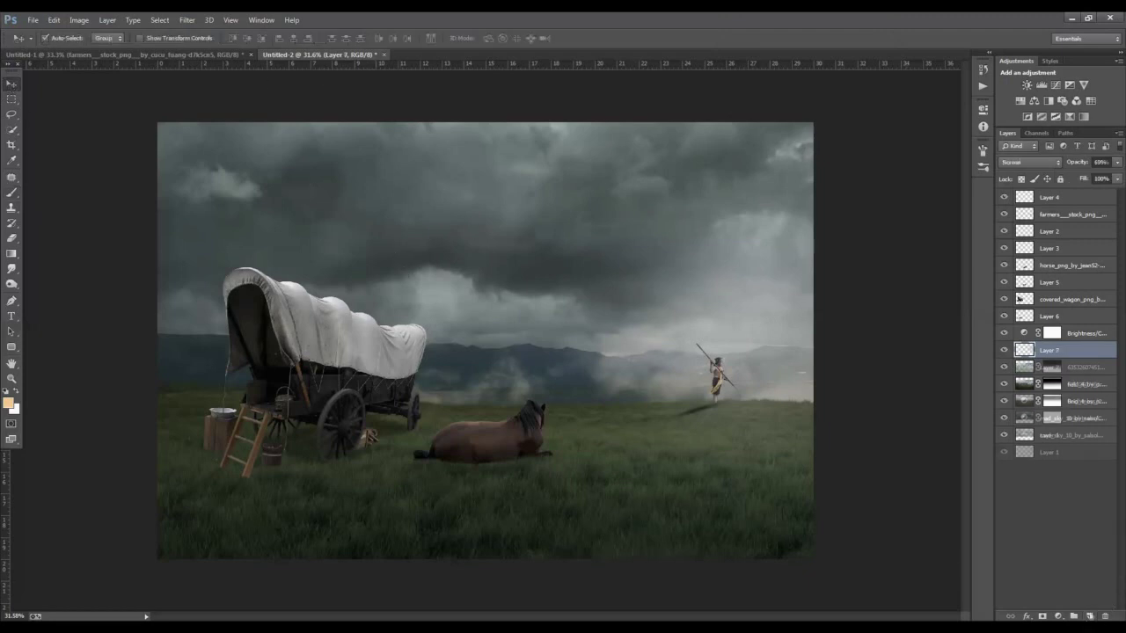
{"action": "left_click", "coordinate": [1118, 163]}
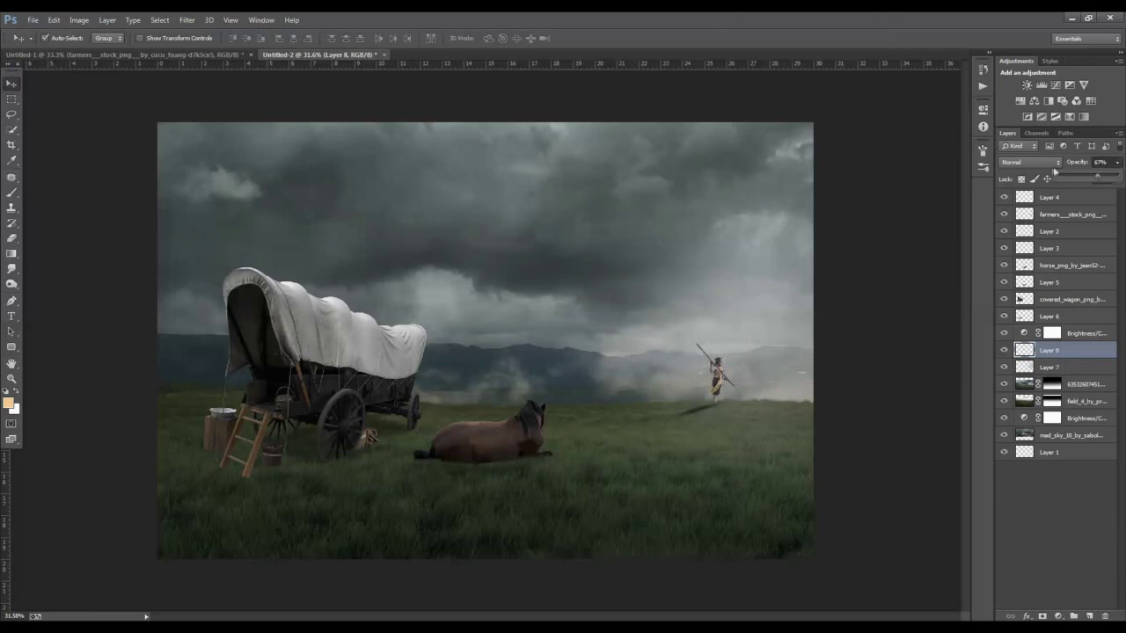
{"action": "left_click", "coordinate": [1029, 162]}
{"action": "left_click", "coordinate": [1031, 268]}
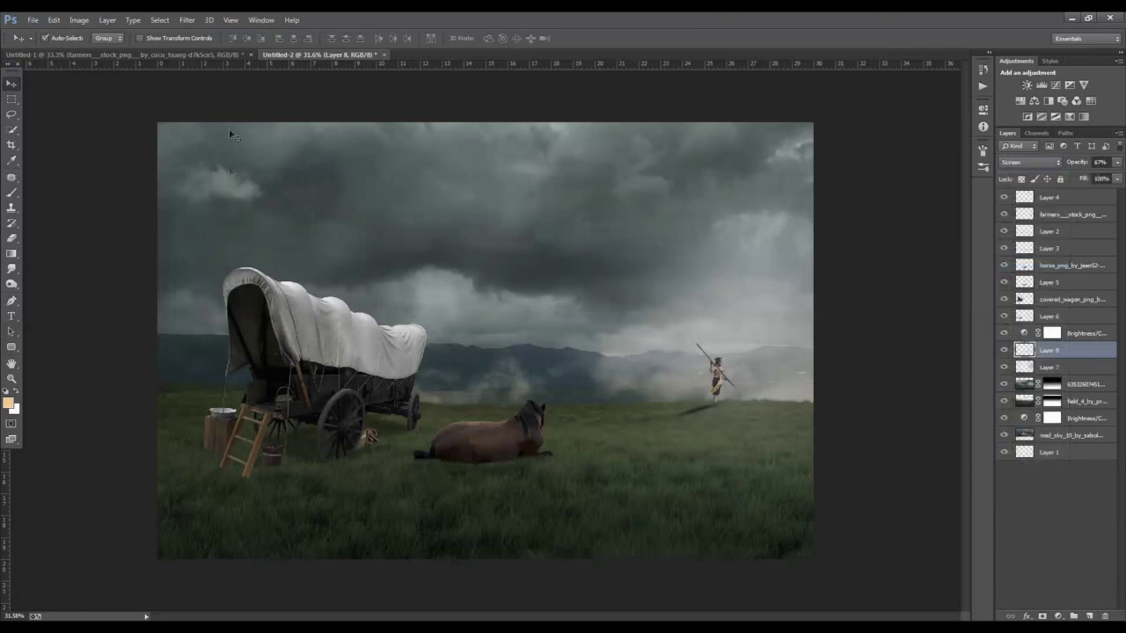
Paint a soft warm glow and transform it into a long slanted ray in the upper-left sky.
{"action": "key", "text": "b"}
{"action": "right_click", "coordinate": [450, 281]}
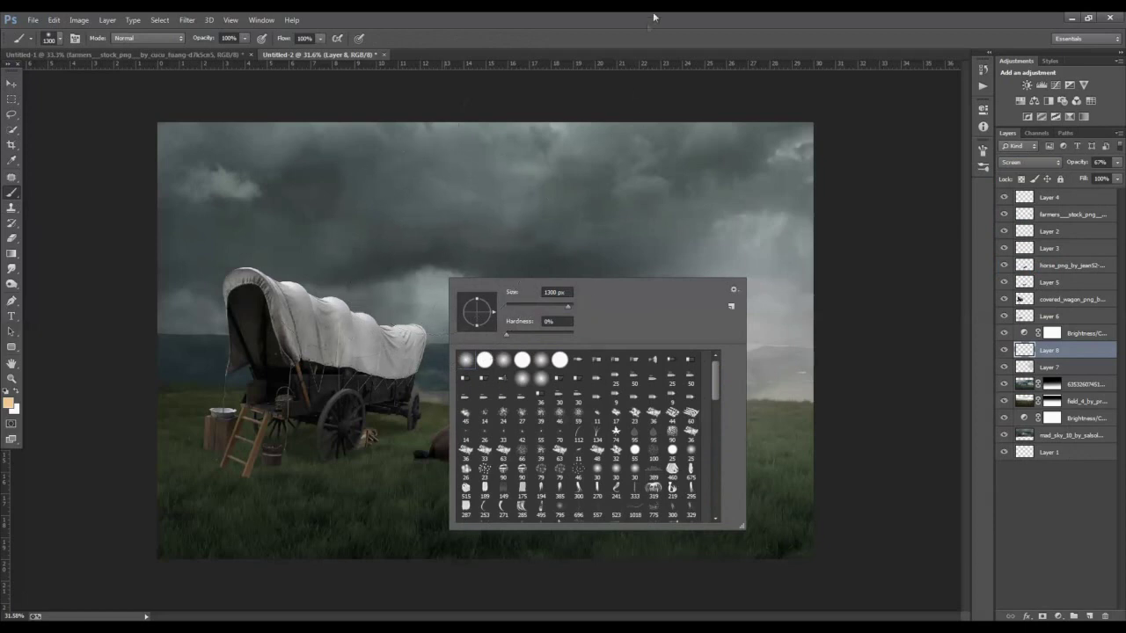
{"action": "left_click", "coordinate": [469, 290]}
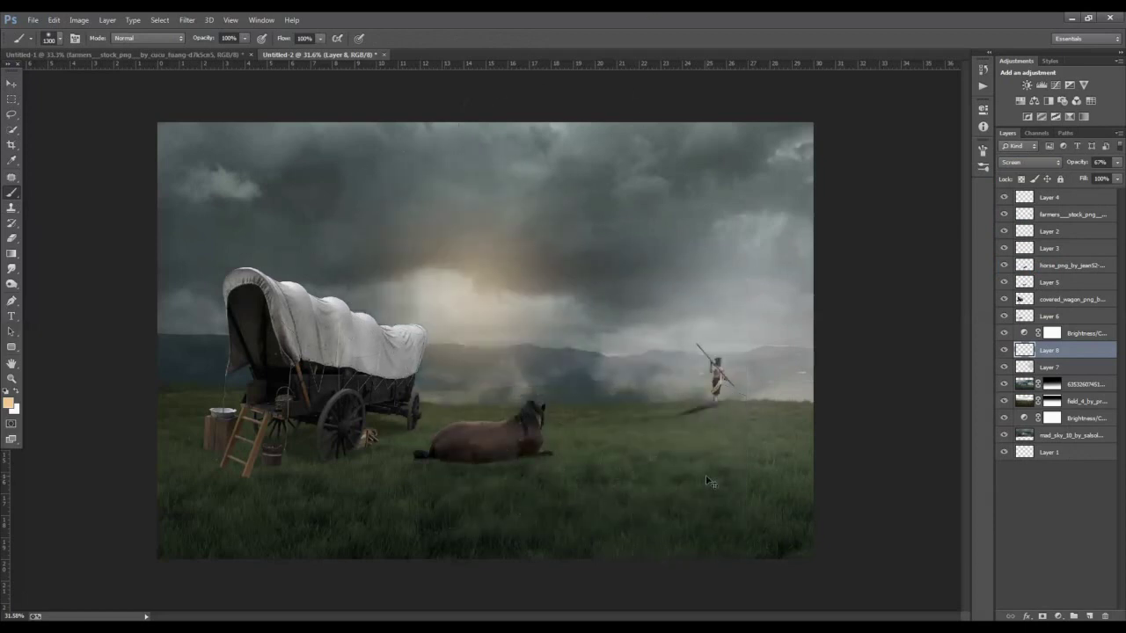
{"action": "key", "text": "ctrl+t"}
{"action": "left_click_drag", "start_coordinate": [473, 136], "coordinate": [475, 335]}
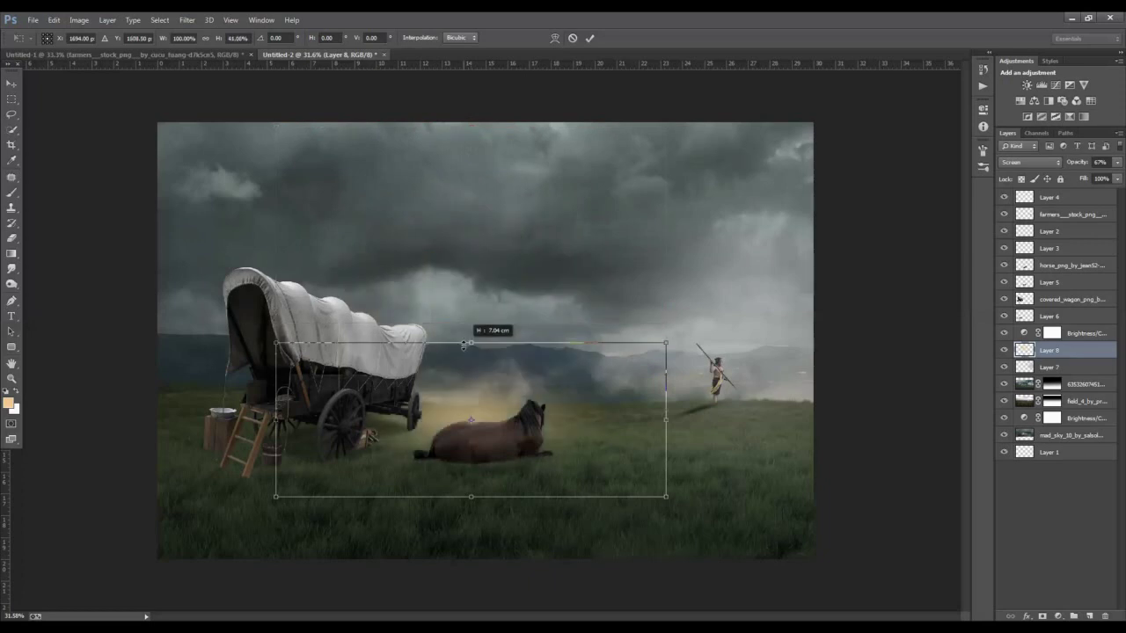
{"action": "left_click_drag", "start_coordinate": [739, 273], "coordinate": [780, 454]}
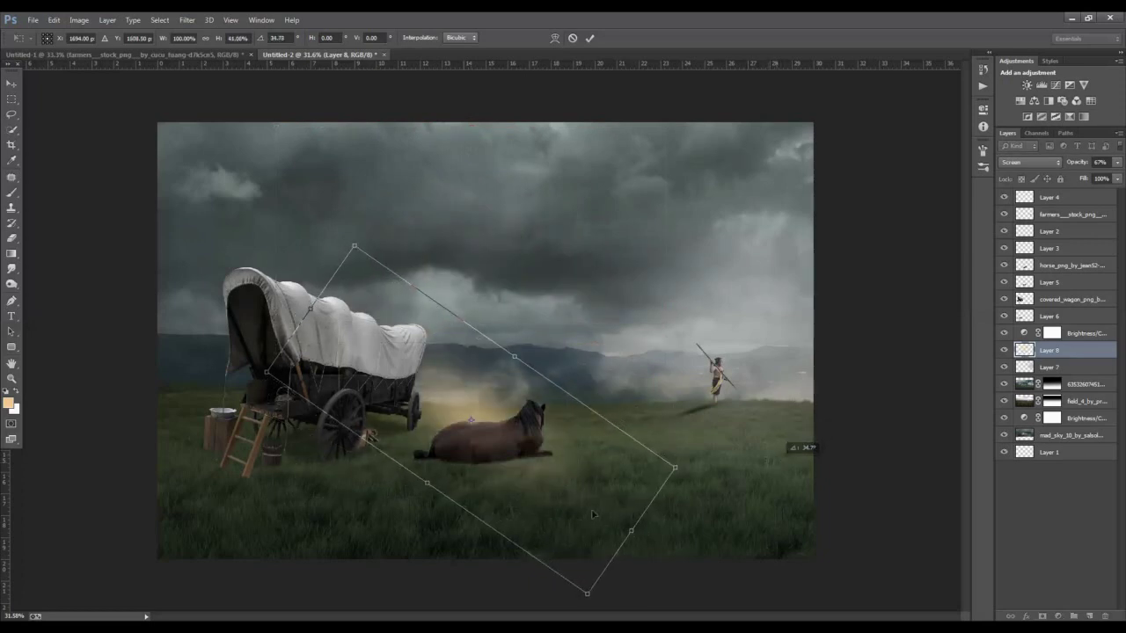
{"action": "mouse_move", "coordinate": [619, 534]}
{"action": "left_mouse_down"}
{"action": "mouse_move", "coordinate": [415, 314]}
{"action": "mouse_move", "coordinate": [775, 459]}
{"action": "left_mouse_up"}
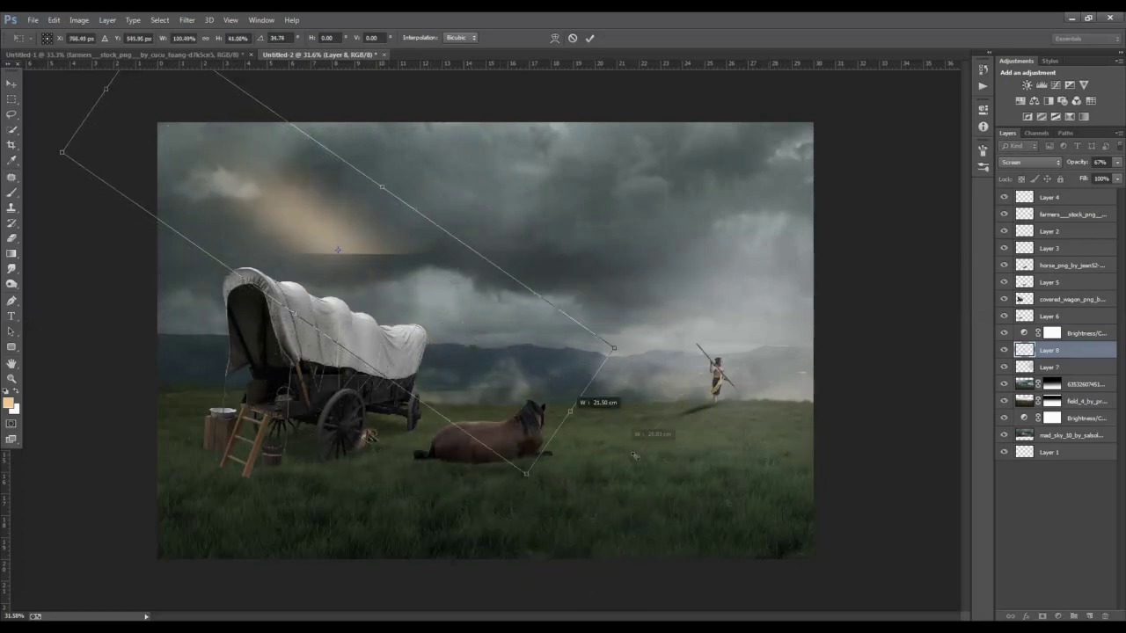
{"action": "mouse_move", "coordinate": [660, 467]}
{"action": "left_mouse_down"}
{"action": "mouse_move", "coordinate": [718, 511]}
{"action": "mouse_move", "coordinate": [589, 420]}
{"action": "left_mouse_up"}
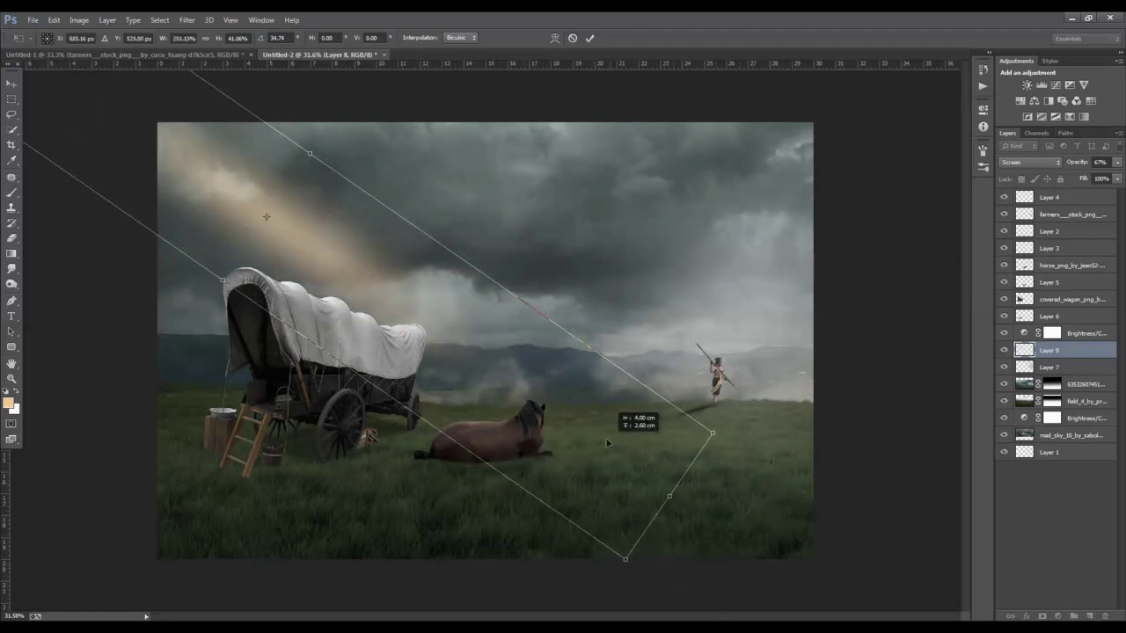
{"action": "key", "text": "b"}
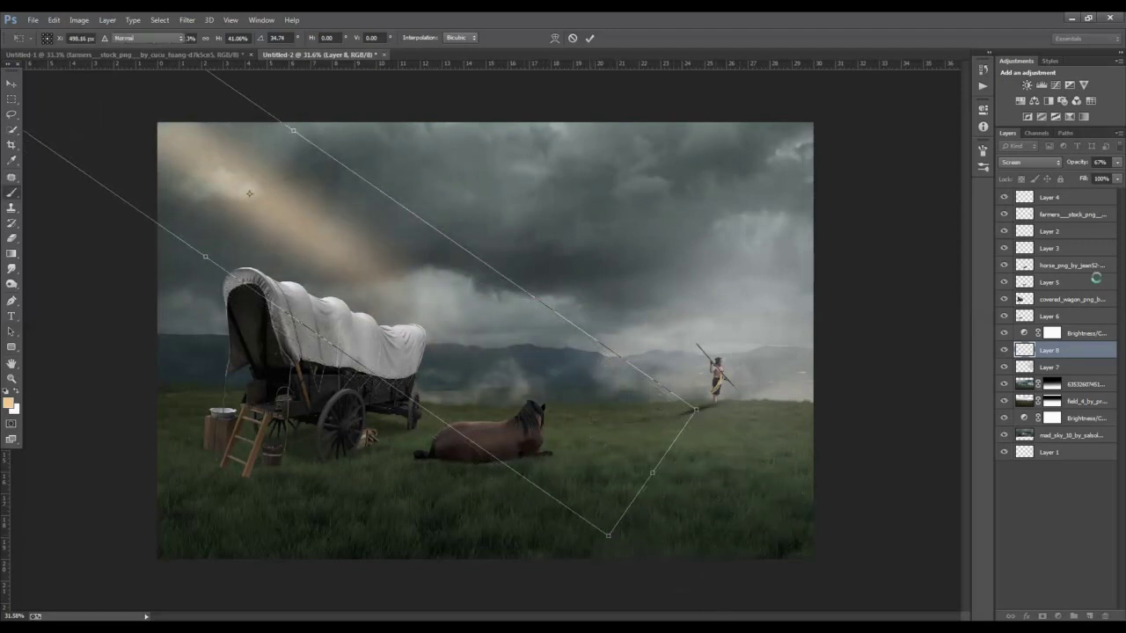
Lower the light ray layer's opacity to 29%, then select Layer 4.
{"action": "left_click", "coordinate": [1115, 163]}
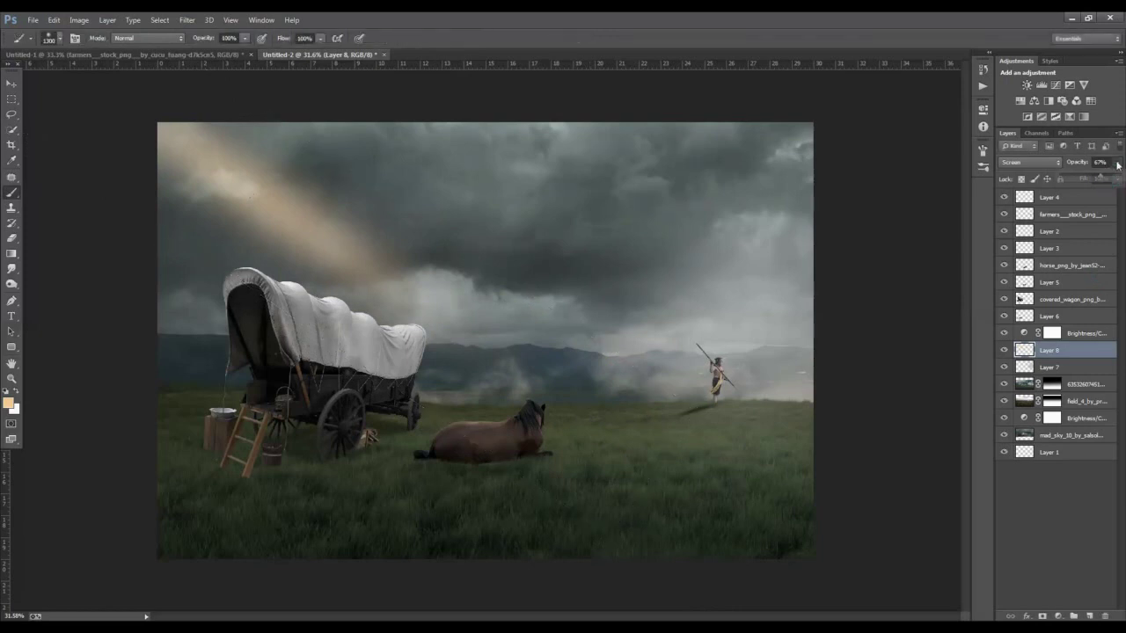
{"action": "left_click_drag", "start_coordinate": [1098, 180], "coordinate": [1086, 180]}
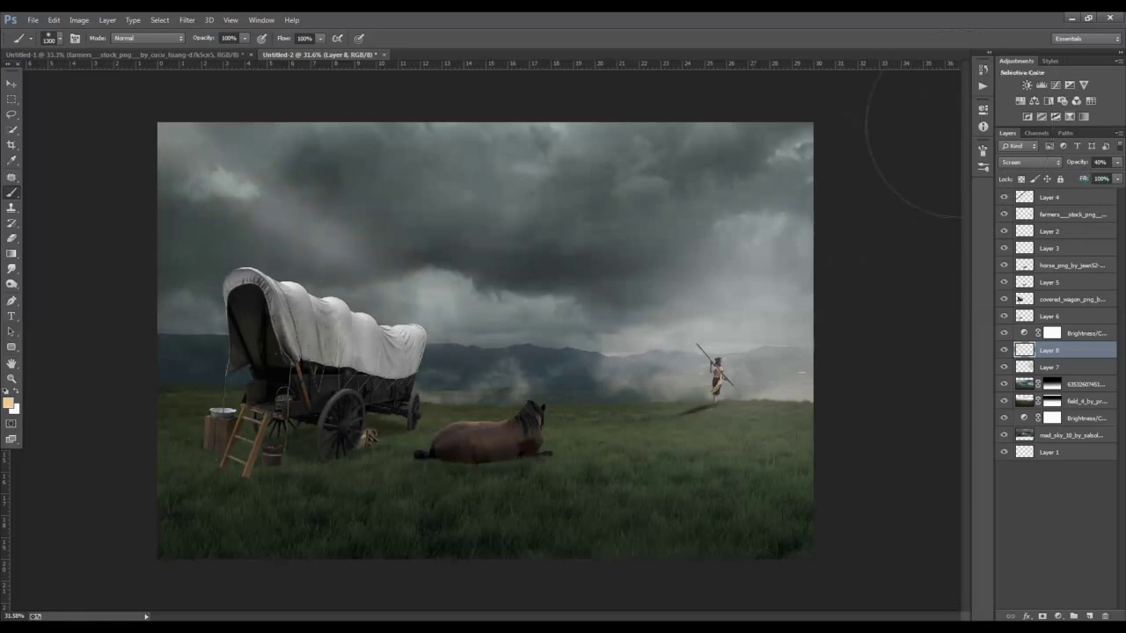
{"action": "left_click", "coordinate": [1114, 163]}
{"action": "left_click_drag", "start_coordinate": [1079, 179], "coordinate": [1078, 179]}
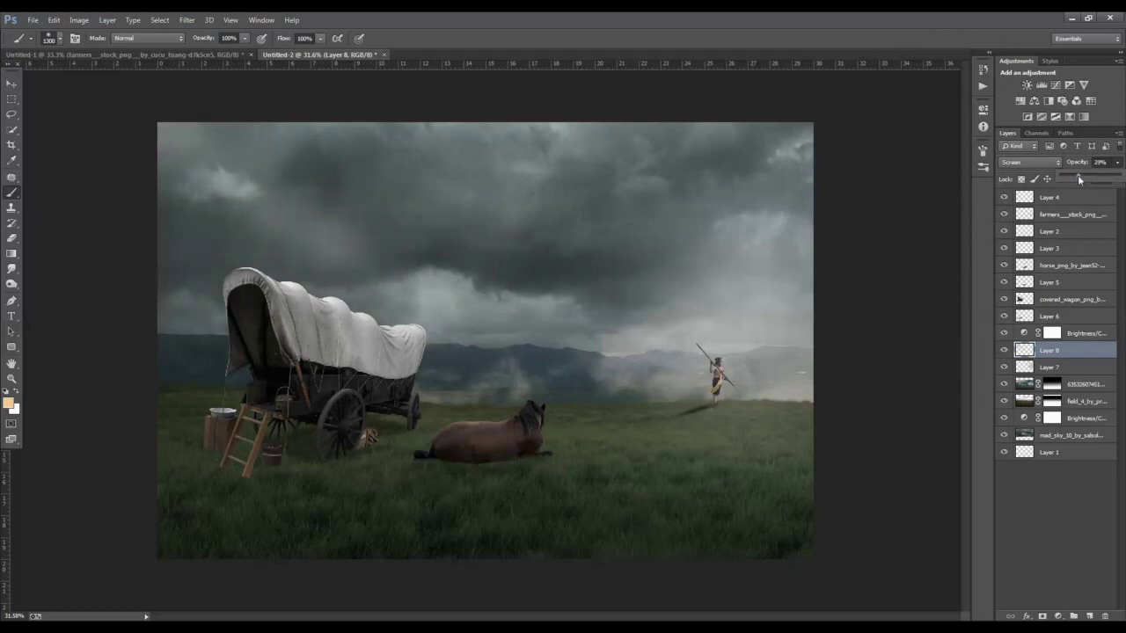
{"action": "key", "text": "v"}
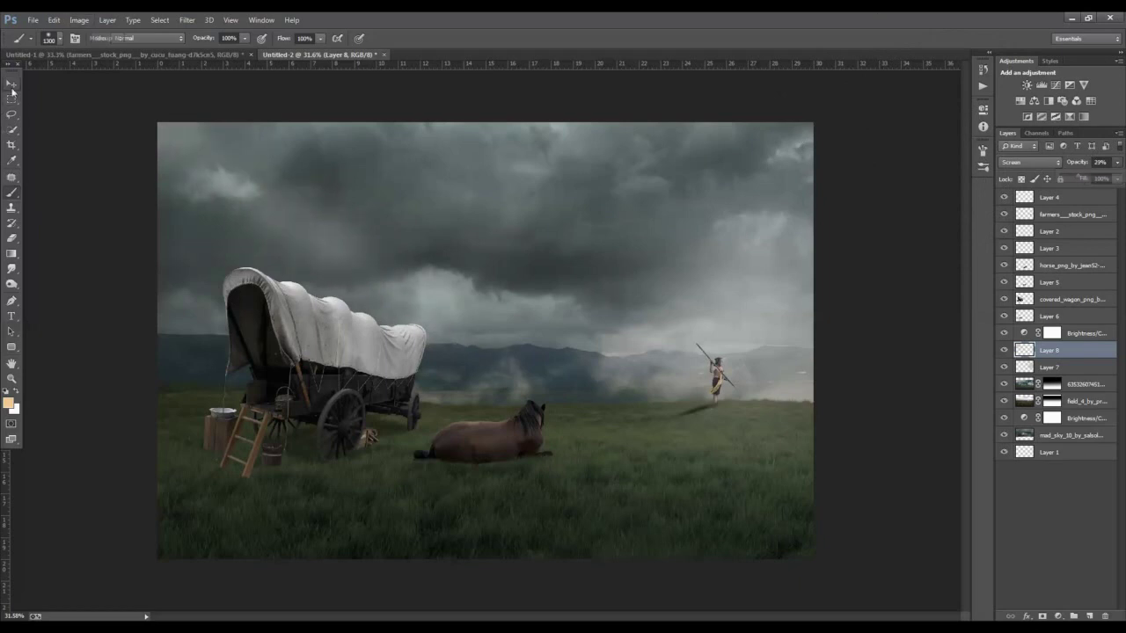
{"action": "left_click", "coordinate": [1064, 203]}
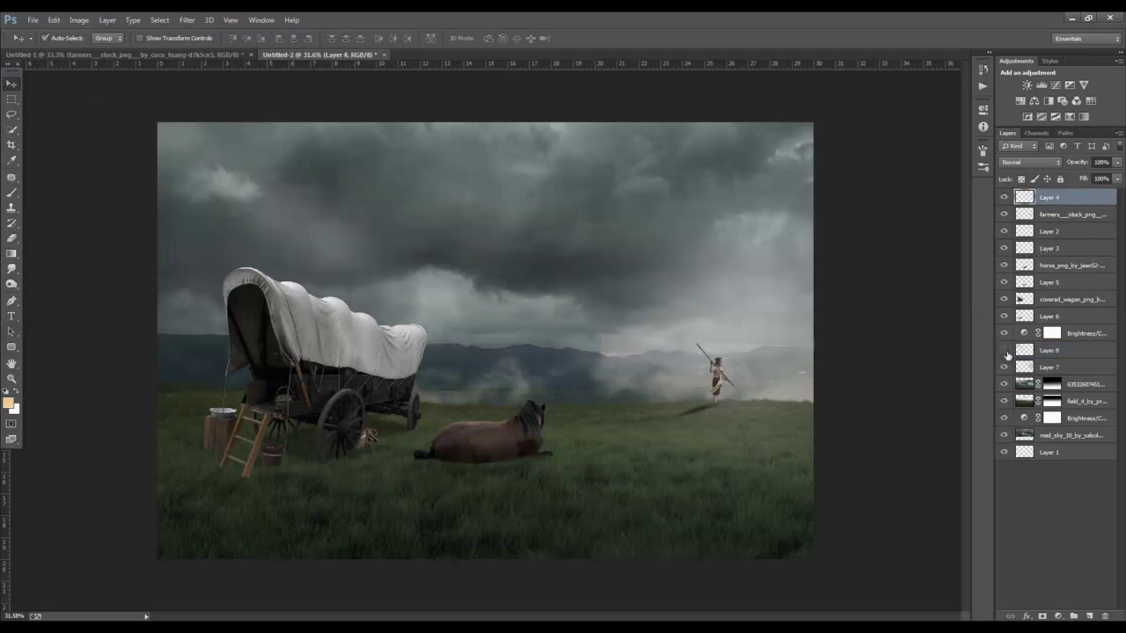
Compare visibility and move Layer 8 to the top of the stack above Layer 4.
{"action": "left_click", "coordinate": [1004, 350]}
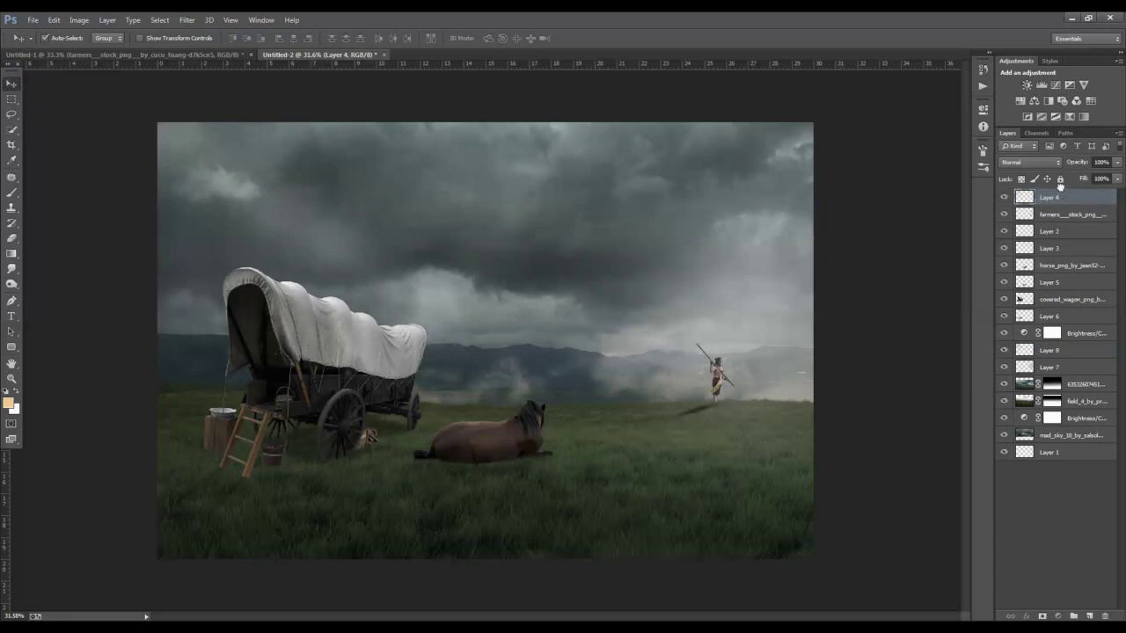
{"action": "left_click", "coordinate": [1007, 200]}
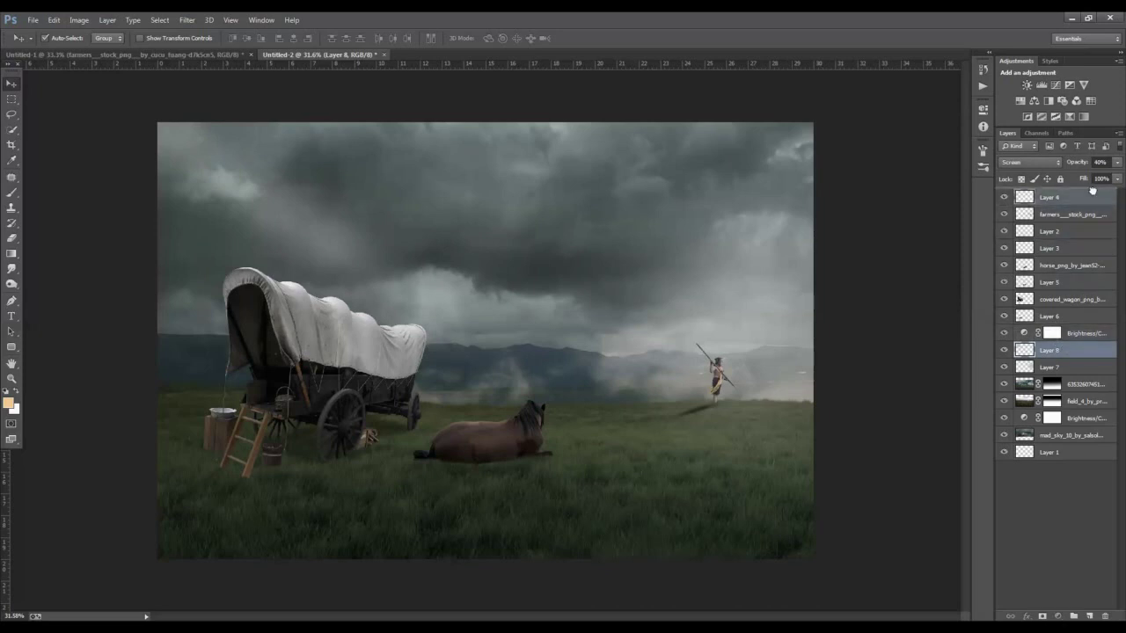
{"action": "left_click_drag", "start_coordinate": [1093, 191], "coordinate": [1016, 200]}
{"action": "left_click", "coordinate": [1005, 197]}
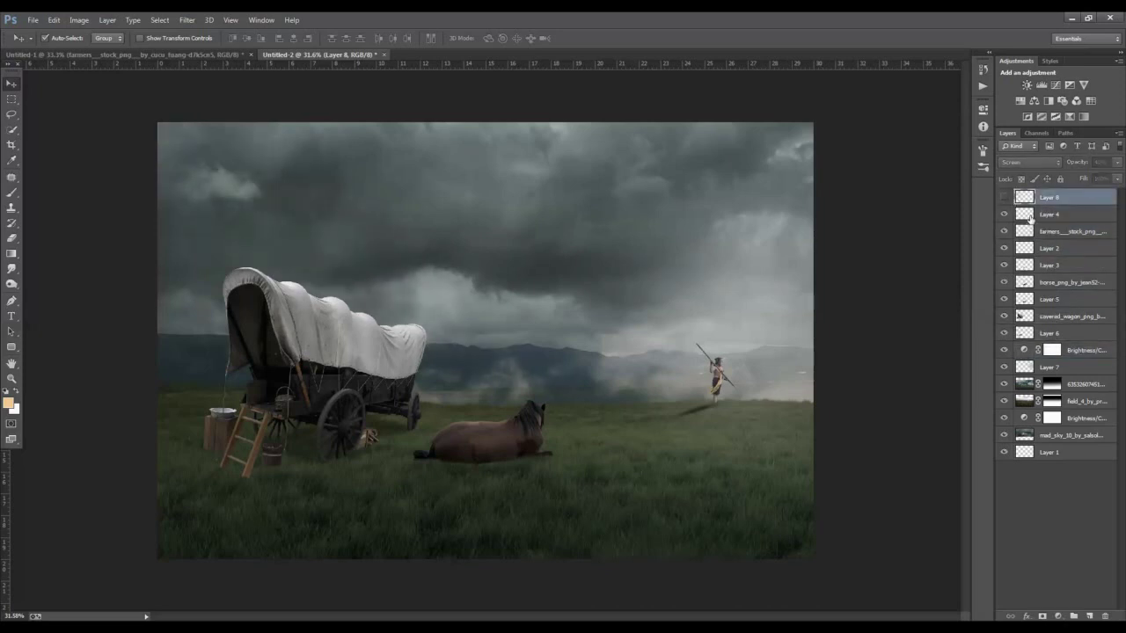
{"action": "left_click", "coordinate": [1029, 217]}
Stamp visible layers into Layer 9 and raise Shadows to +51 and Highlights to +21.
{"action": "key", "text": "ctrl+shift+alt+e"}
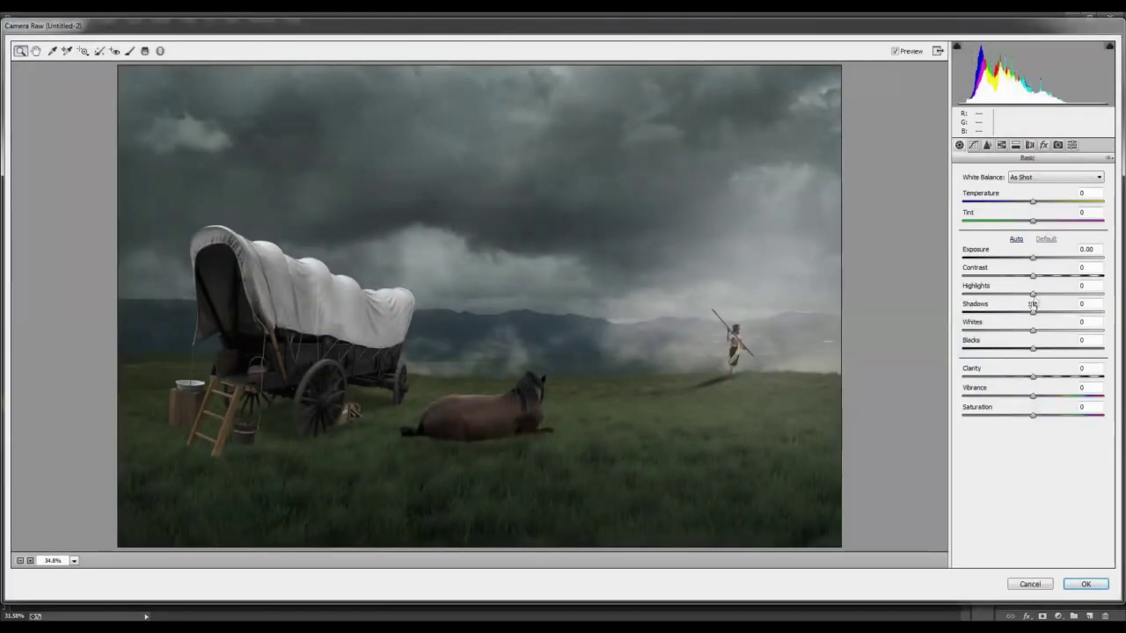
{"action": "left_click_drag", "start_coordinate": [1033, 313], "coordinate": [1051, 313]}
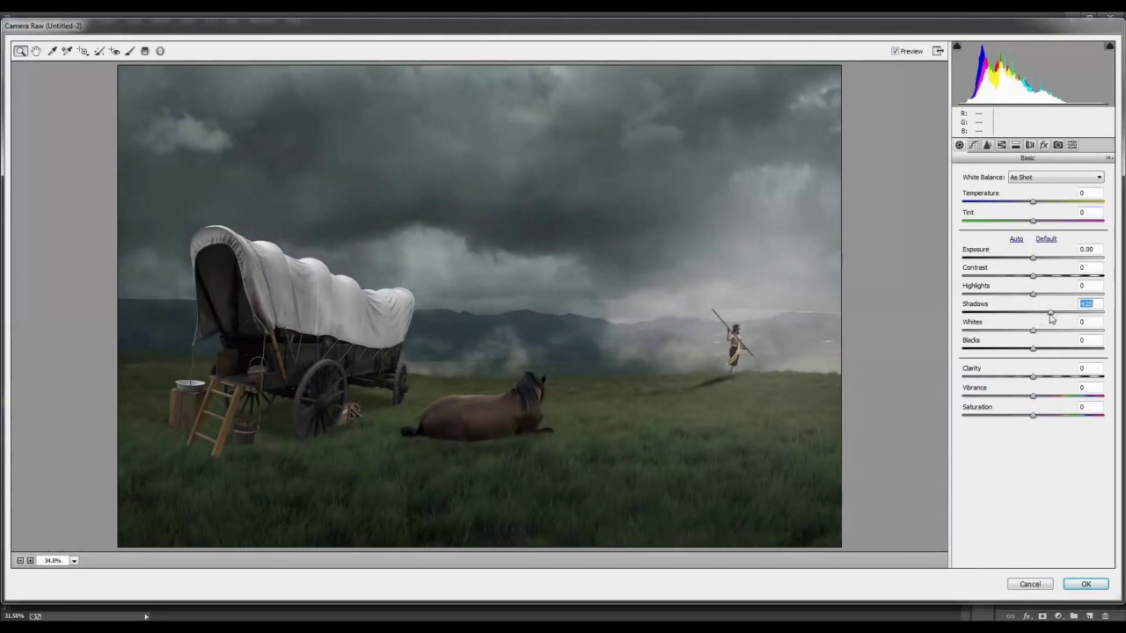
{"action": "mouse_move", "coordinate": [1050, 313]}
{"action": "left_mouse_down"}
{"action": "mouse_move", "coordinate": [1019, 313]}
{"action": "mouse_move", "coordinate": [1071, 313]}
{"action": "left_mouse_up"}
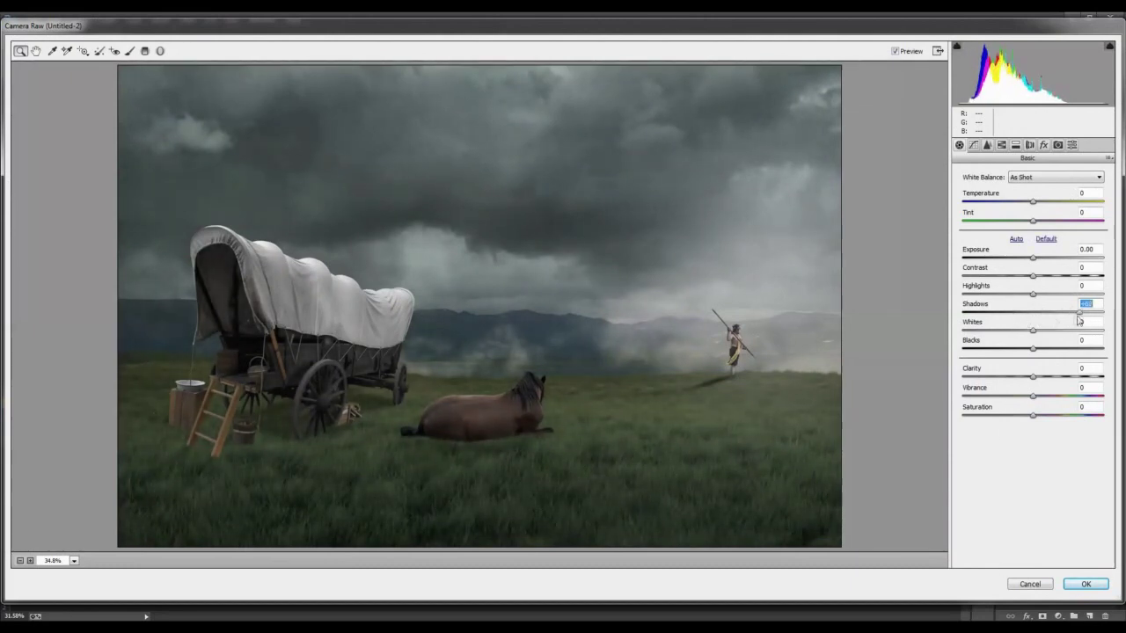
{"action": "mouse_move", "coordinate": [1032, 294]}
{"action": "left_mouse_down"}
{"action": "mouse_move", "coordinate": [1046, 294]}
{"action": "mouse_move", "coordinate": [1024, 220]}
{"action": "left_mouse_up"}
{"action": "left_click", "coordinate": [1034, 258]}
Set Exposure +0.20, Temperature +3, Clarity +19 and slightly raise Whites.
{"action": "left_click", "coordinate": [1032, 221]}
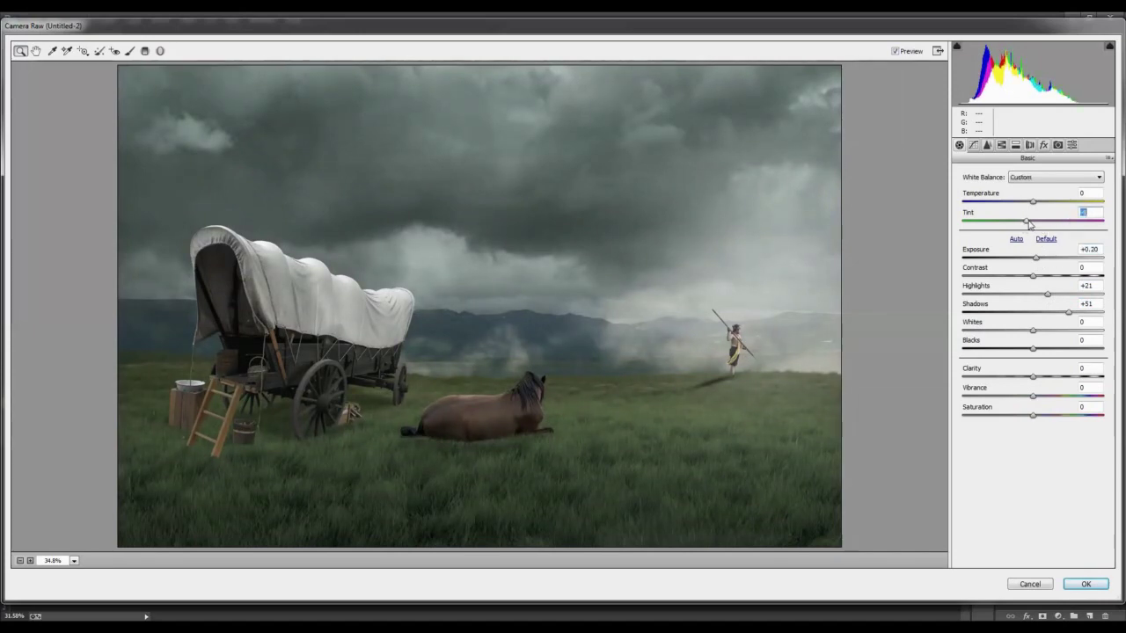
{"action": "left_click_drag", "start_coordinate": [1032, 201], "coordinate": [1035, 201]}
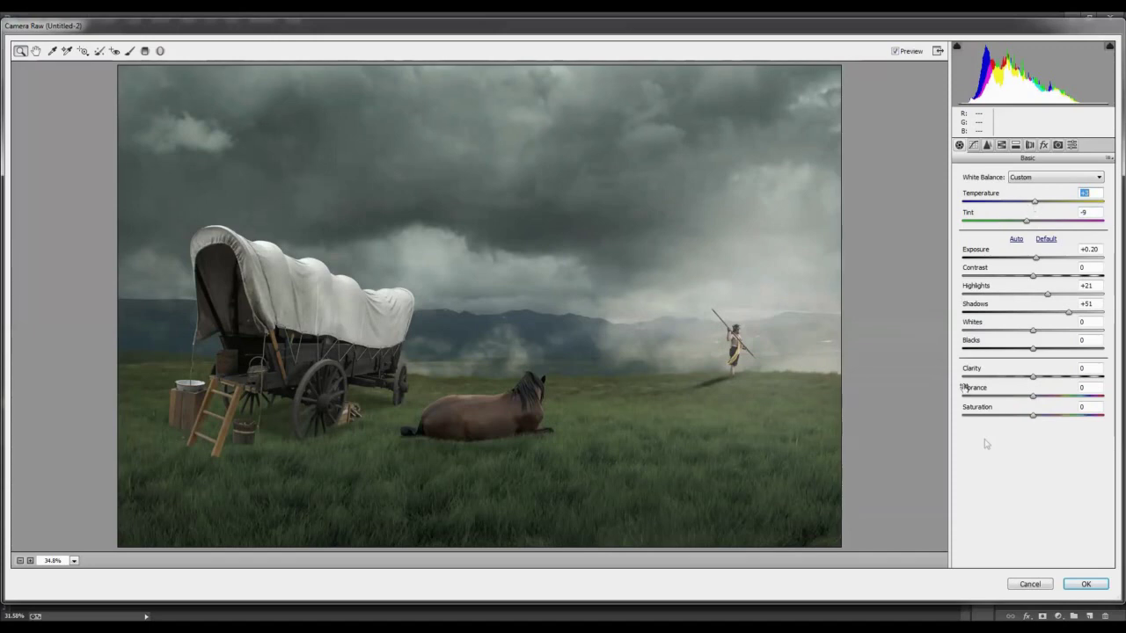
{"action": "left_click_drag", "start_coordinate": [1033, 377], "coordinate": [1046, 378]}
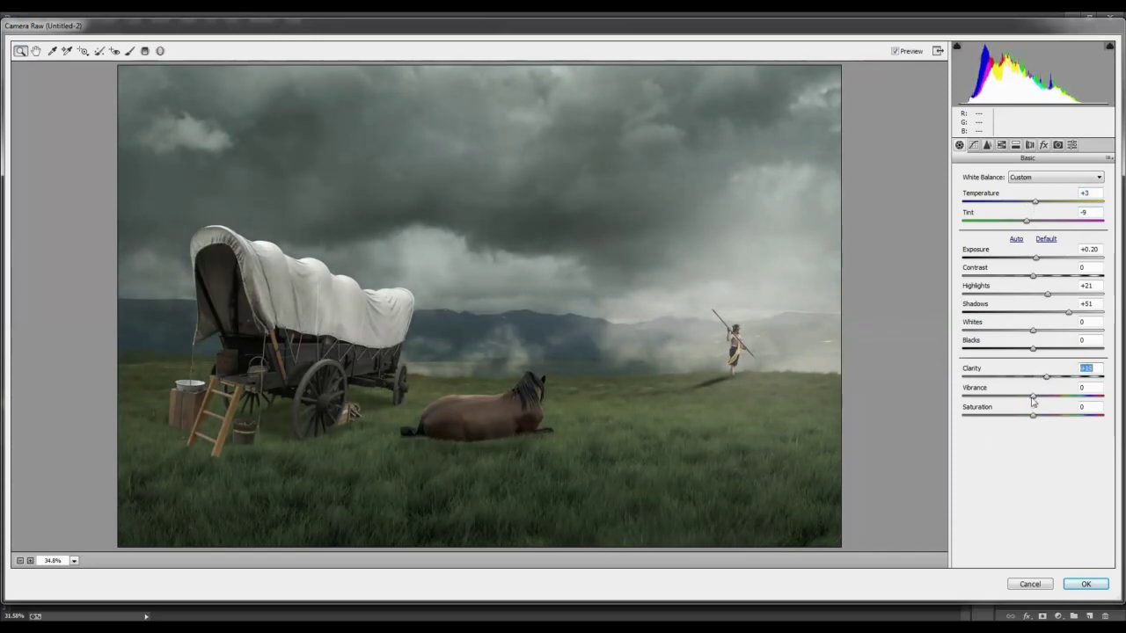
{"action": "left_click_drag", "start_coordinate": [1031, 338], "coordinate": [1035, 339]}
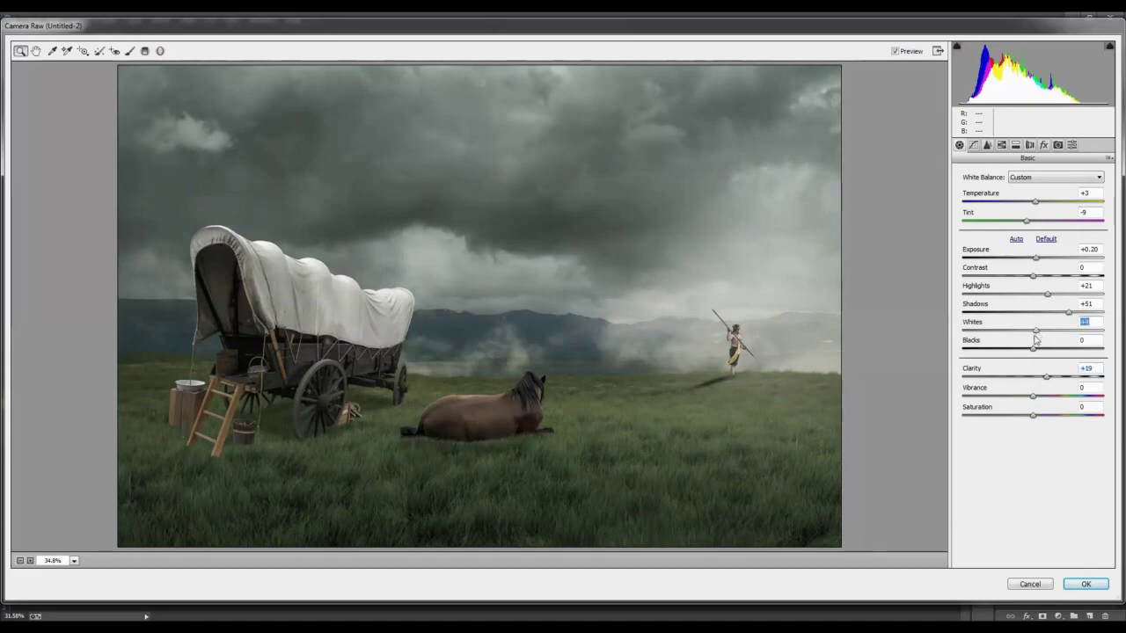